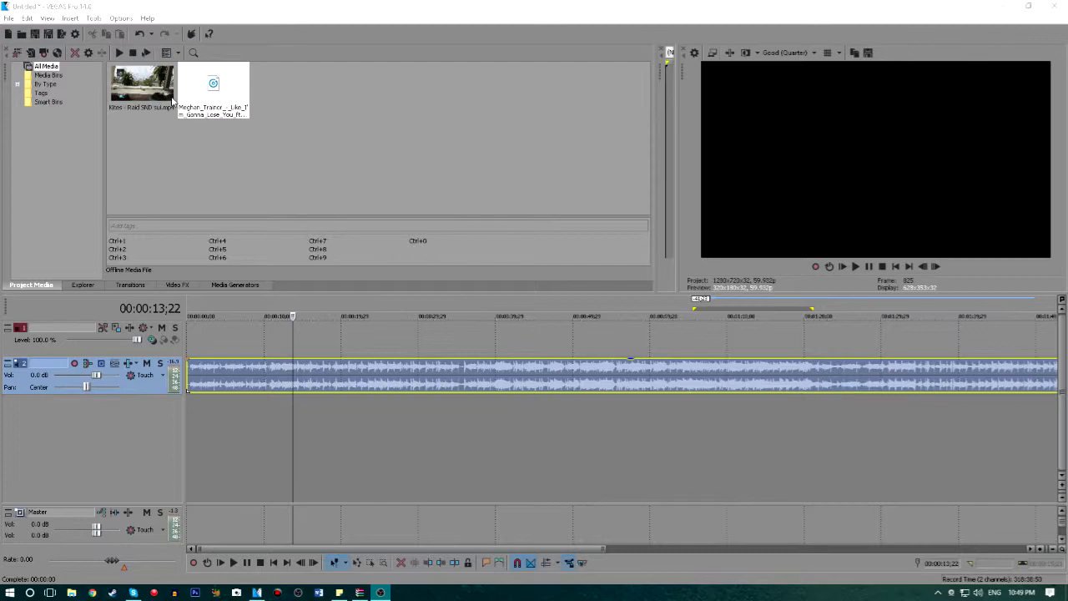
Step: Listen to a passage of the song and examine the individual beats in its waveform between about 24 and 28 seconds
drag(152, 93, 155, 102)
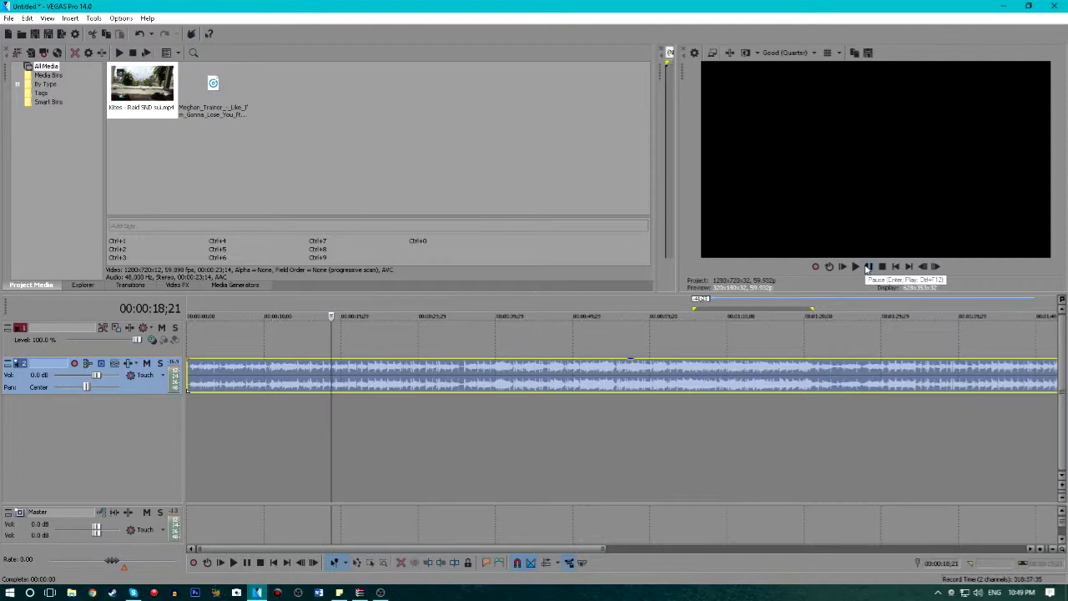
click(867, 267)
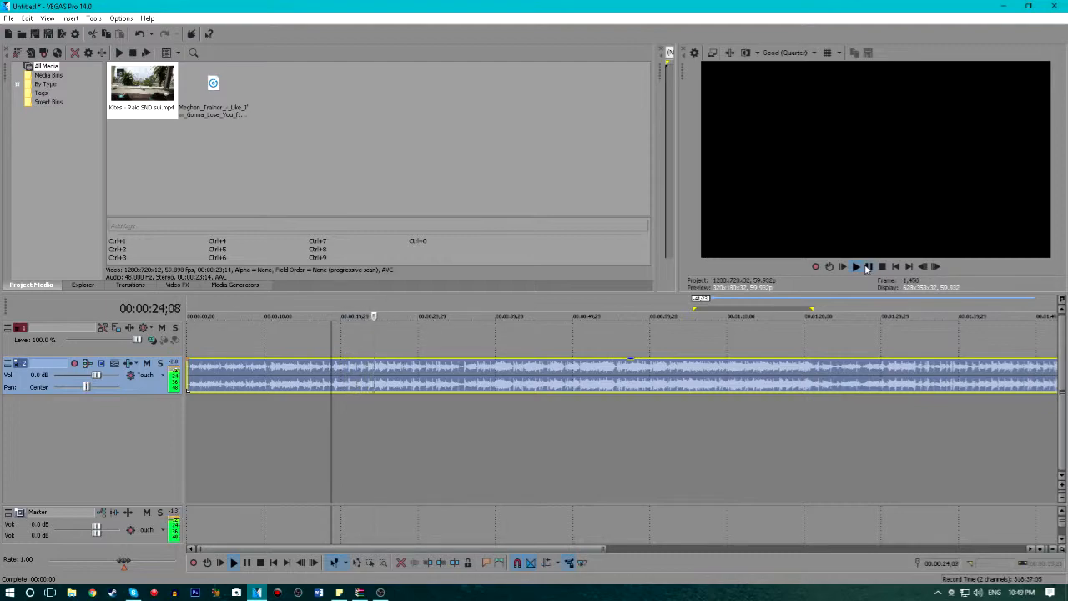
click(867, 267)
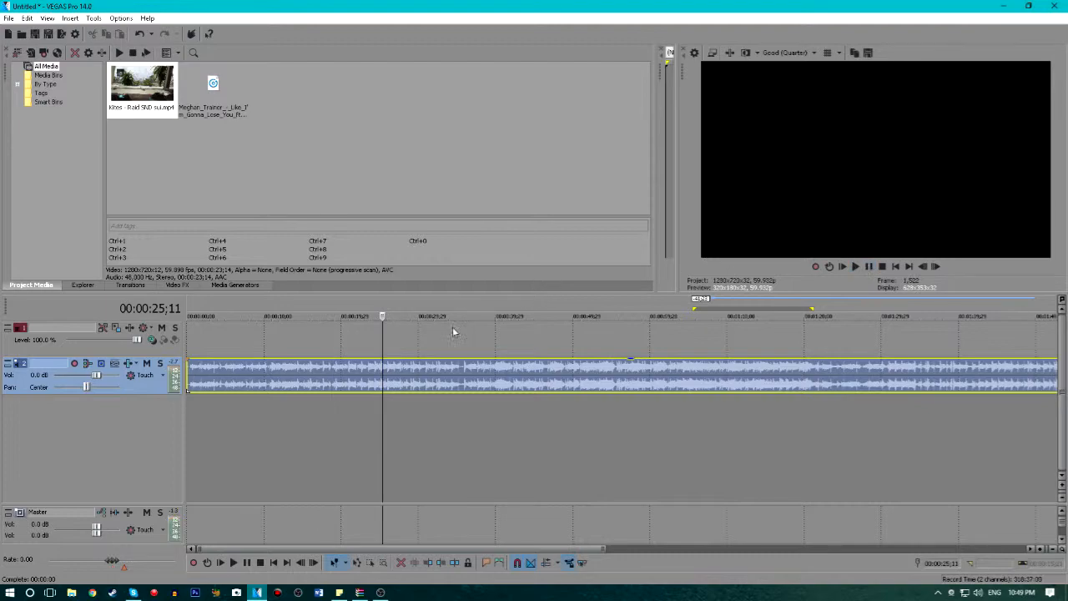
click(382, 365)
scroll(383, 364, up, 4)
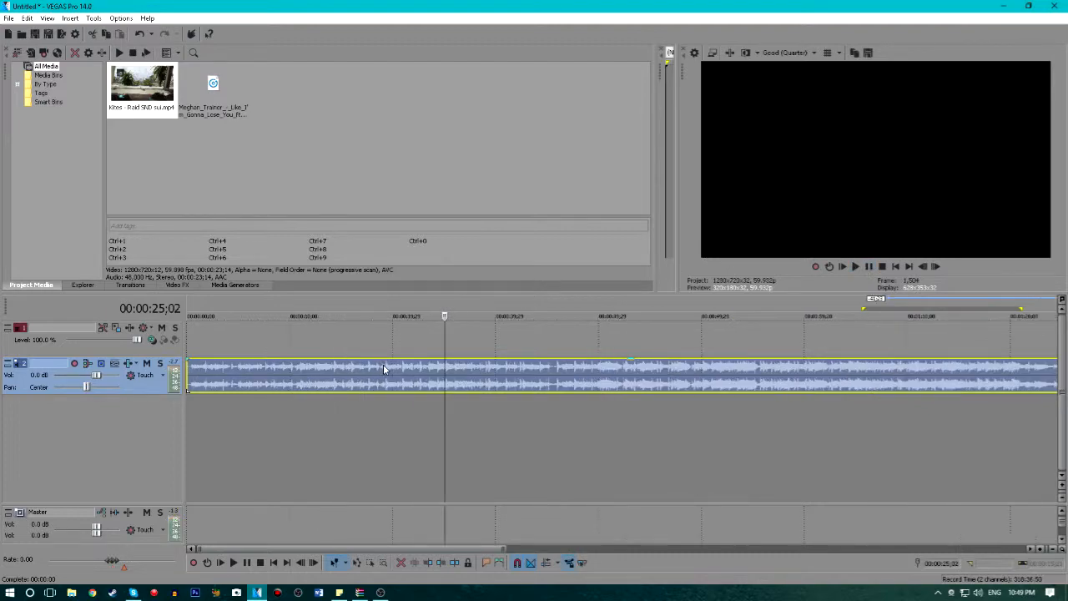
click(591, 367)
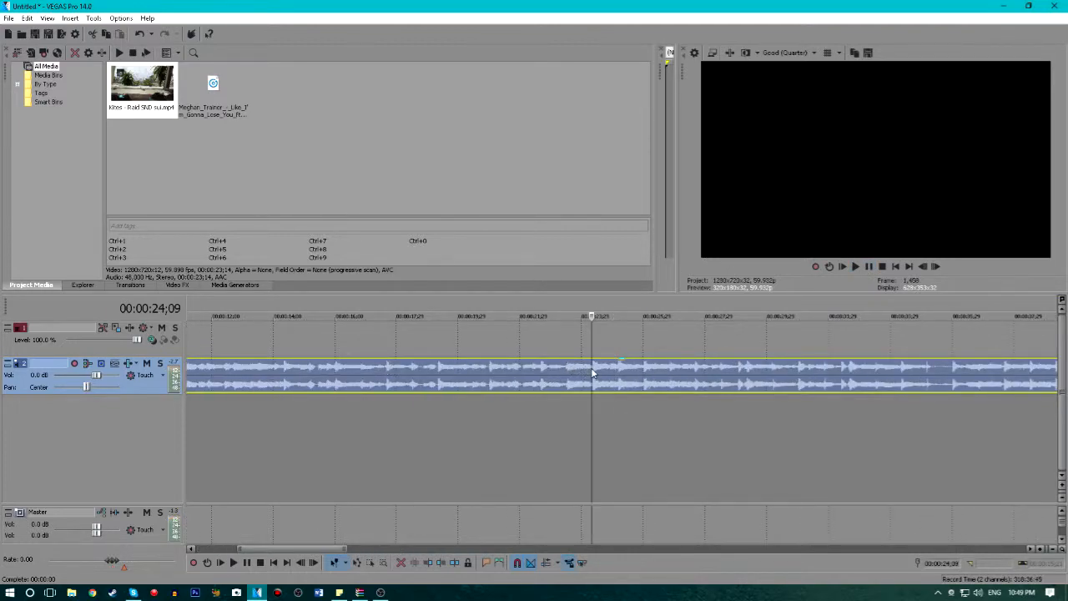
click(618, 375)
click(643, 374)
click(672, 373)
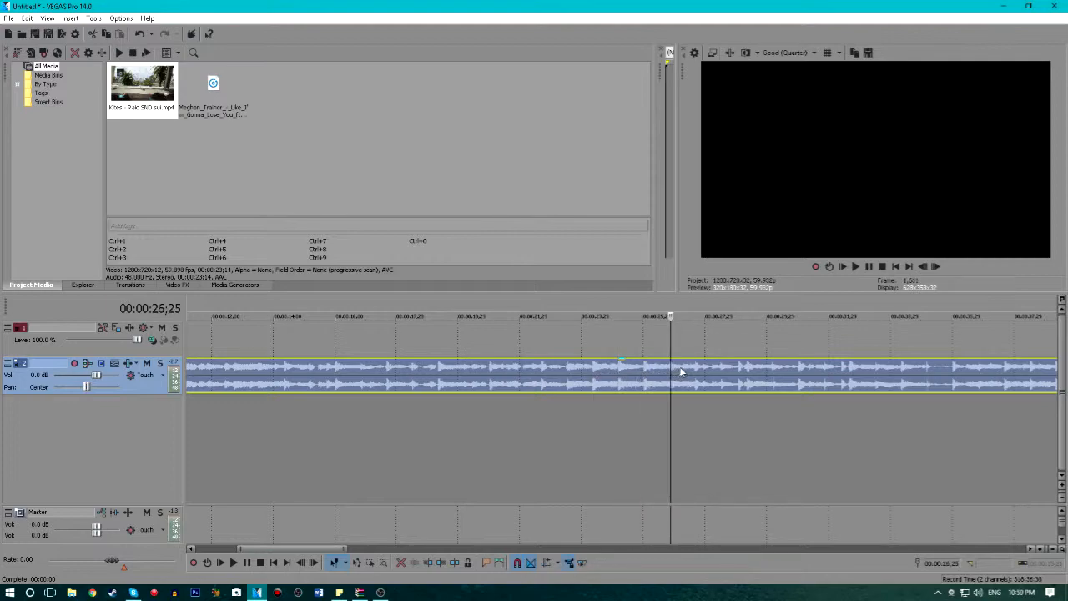
click(695, 372)
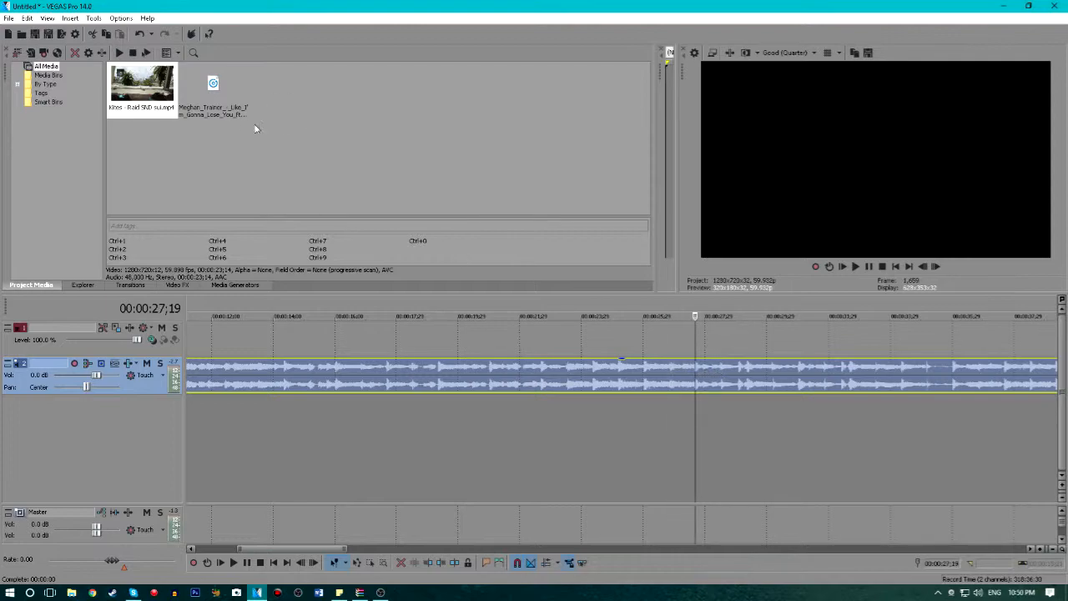
click(266, 368)
scroll(266, 368, down, 2)
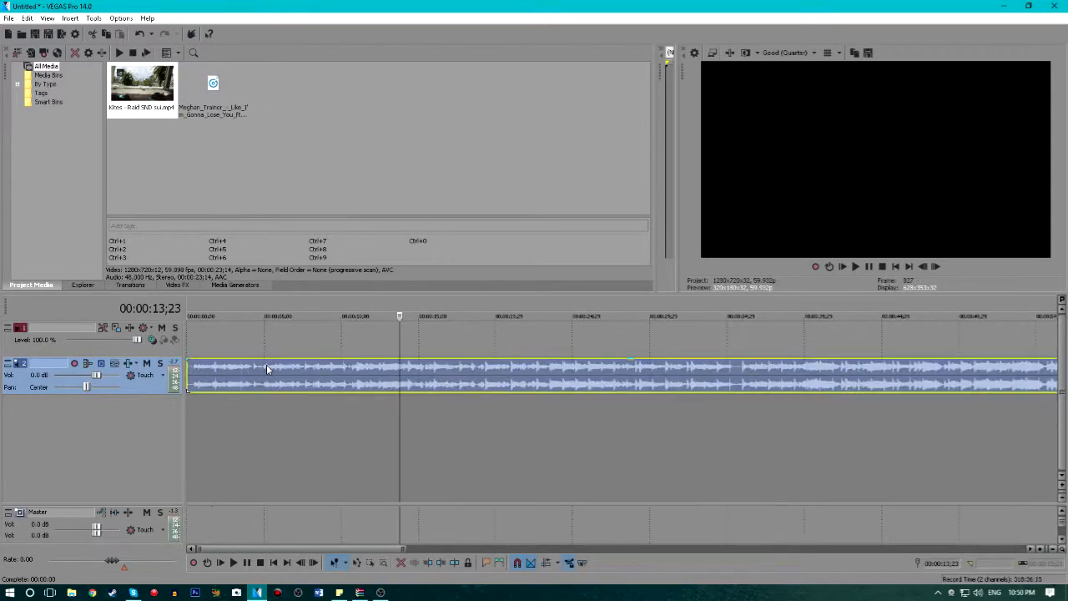
scroll(266, 364, down, 2)
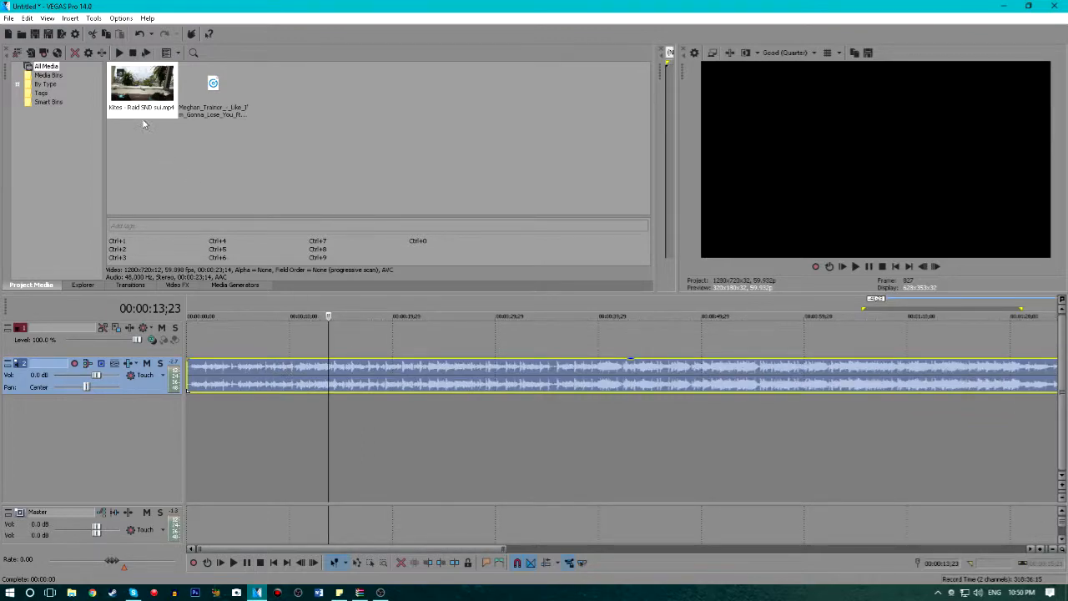
click(147, 103)
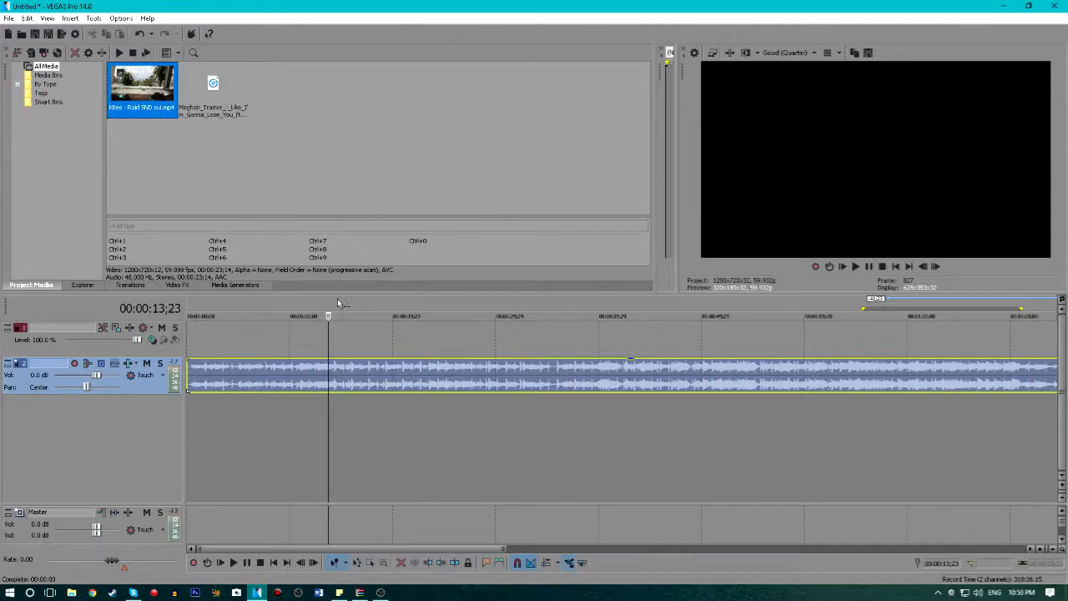
Step: Play the song and mark its beats with eight timeline markers from about 41 to 46 seconds
click(434, 379)
click(422, 381)
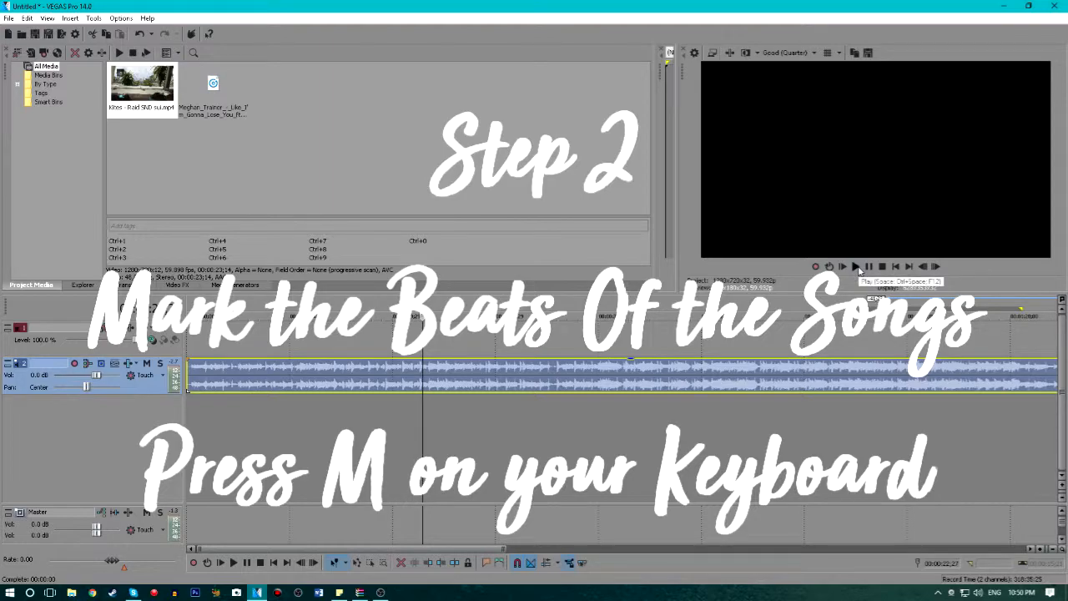
click(855, 267)
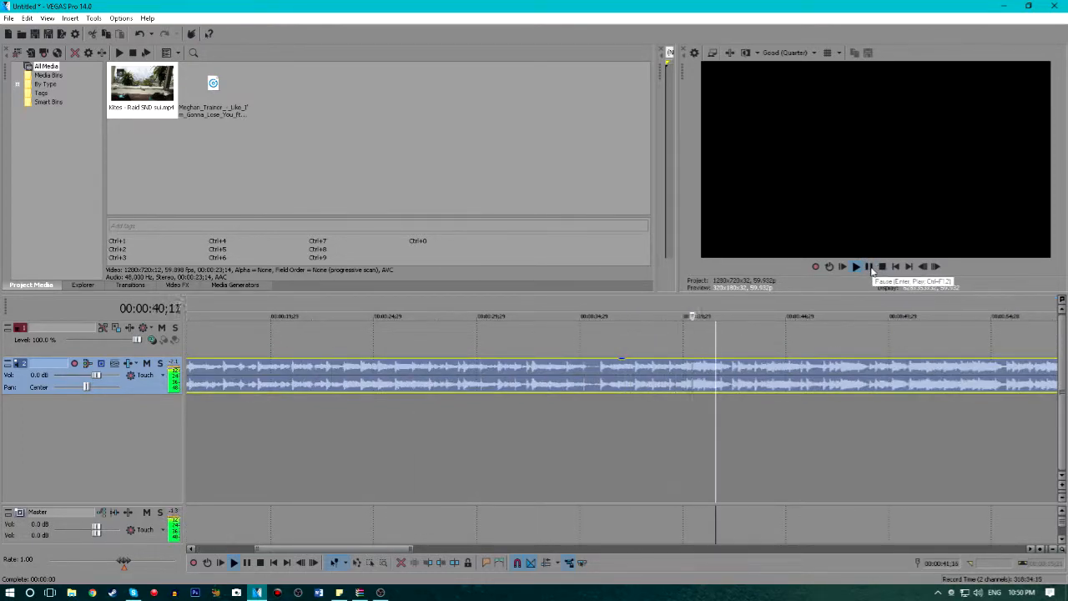
click(868, 267)
click(868, 266)
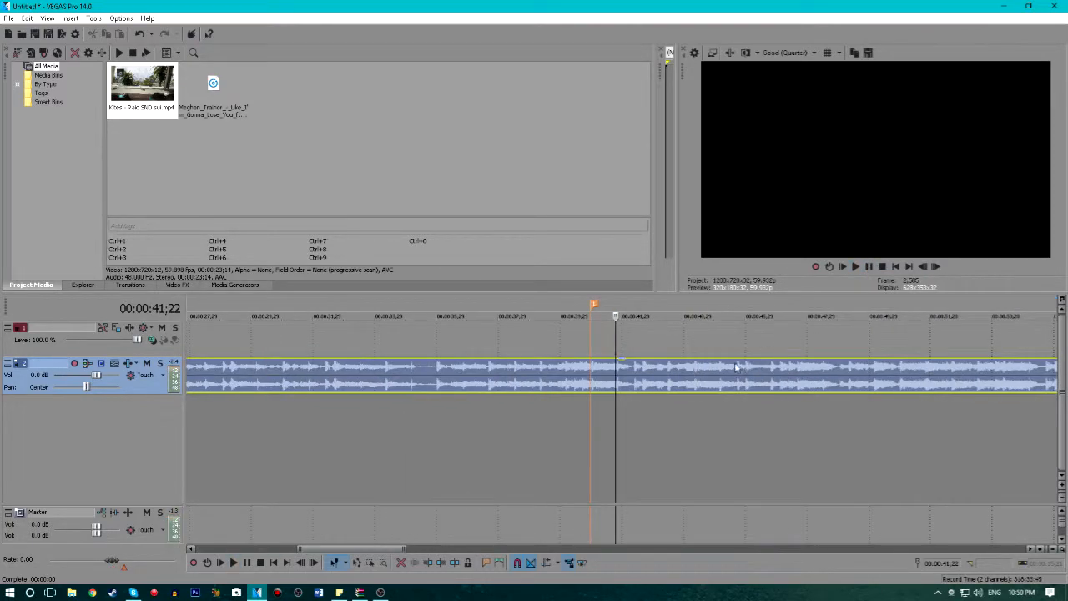
key(m)
key(m)
key(m)
key(m)
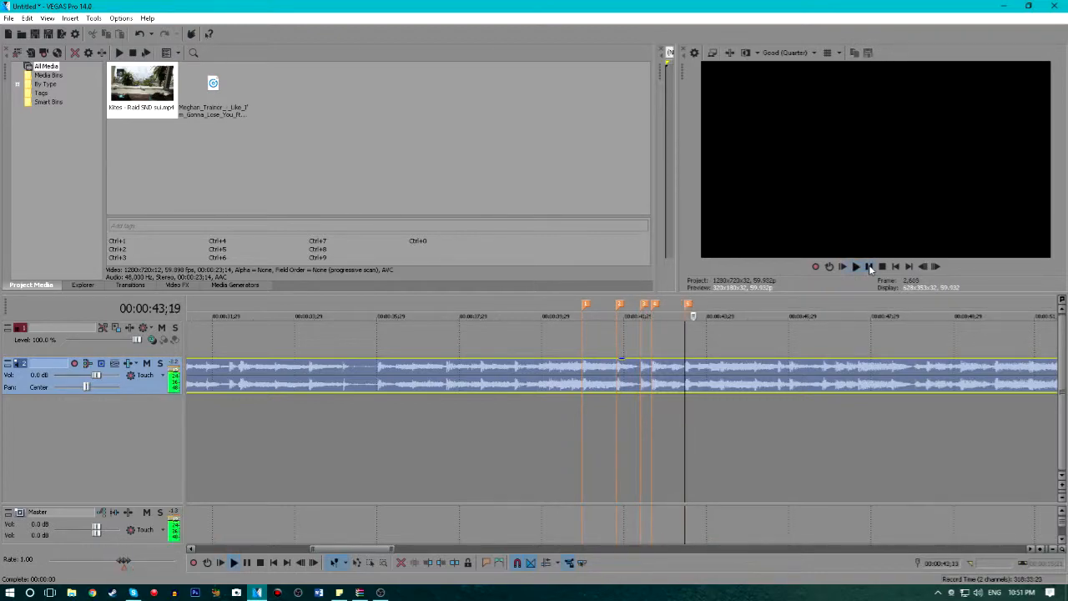
key(m)
key(m)
key(m)
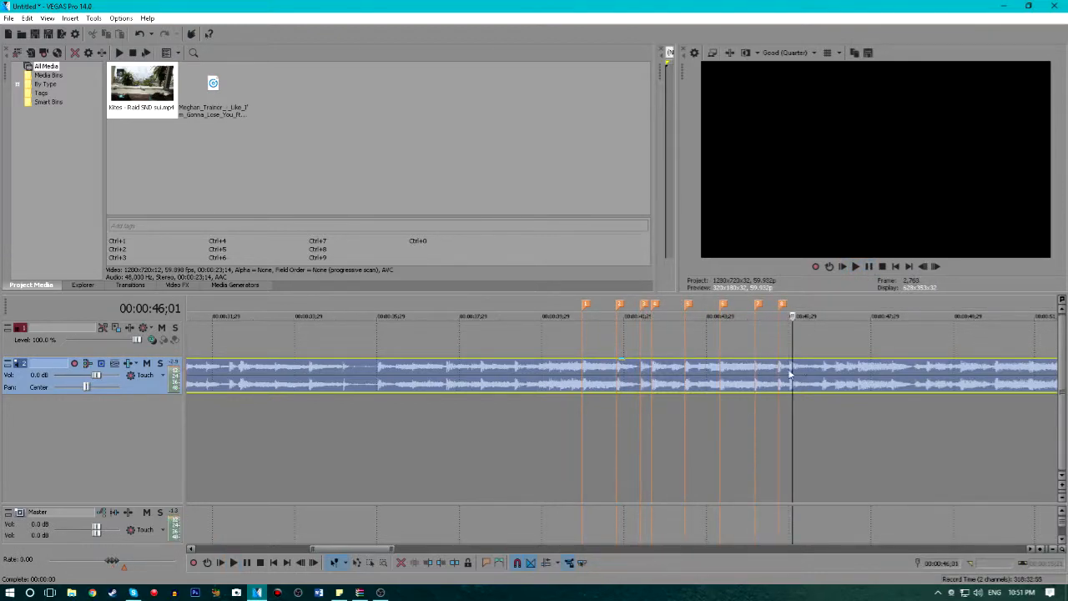
Step: Continue through the song and place nine more markers on the beats up to about 51 seconds
key(m)
key(m)
key(m)
key(m)
click(868, 266)
click(868, 266)
key(m)
key(m)
key(m)
key(m)
click(869, 267)
scroll(499, 402, down, 2)
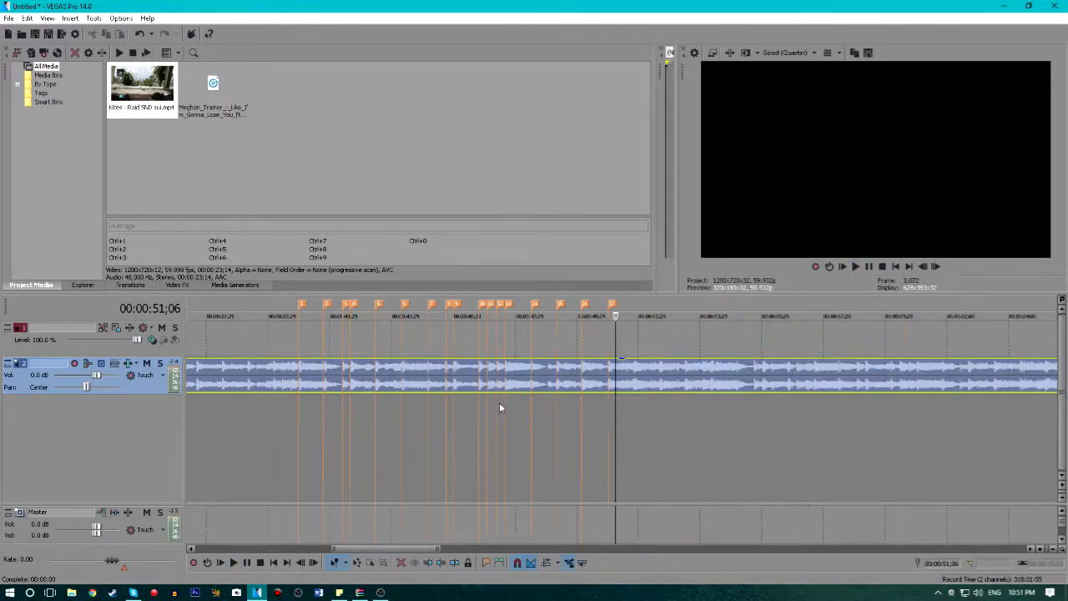
Step: Play the song from 00:00:39;16 through the marked section to check the markers against the beats
drag(405, 545, 373, 549)
click(428, 468)
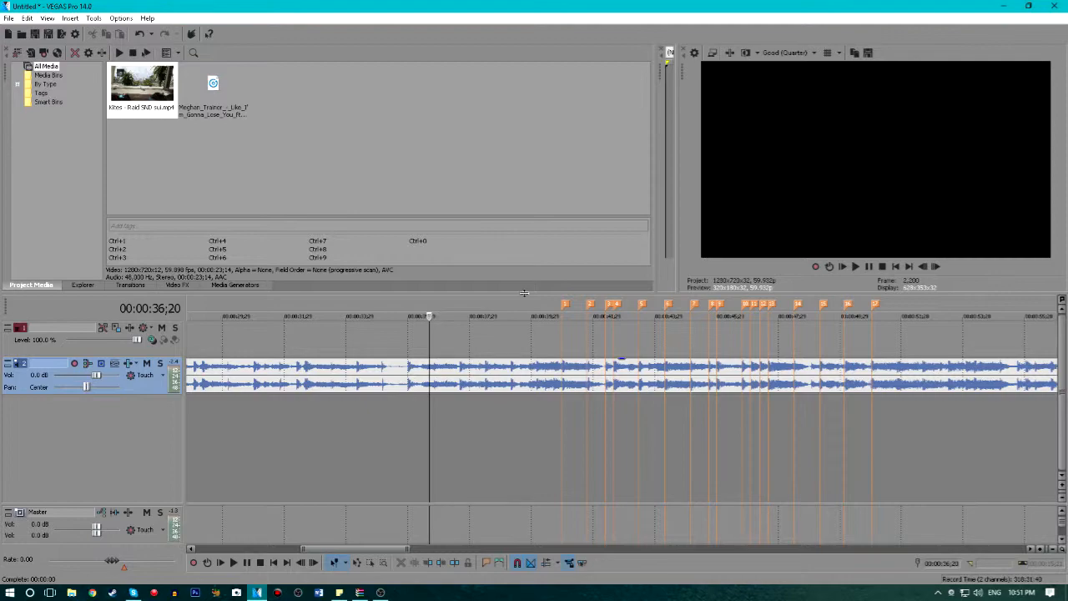
click(518, 348)
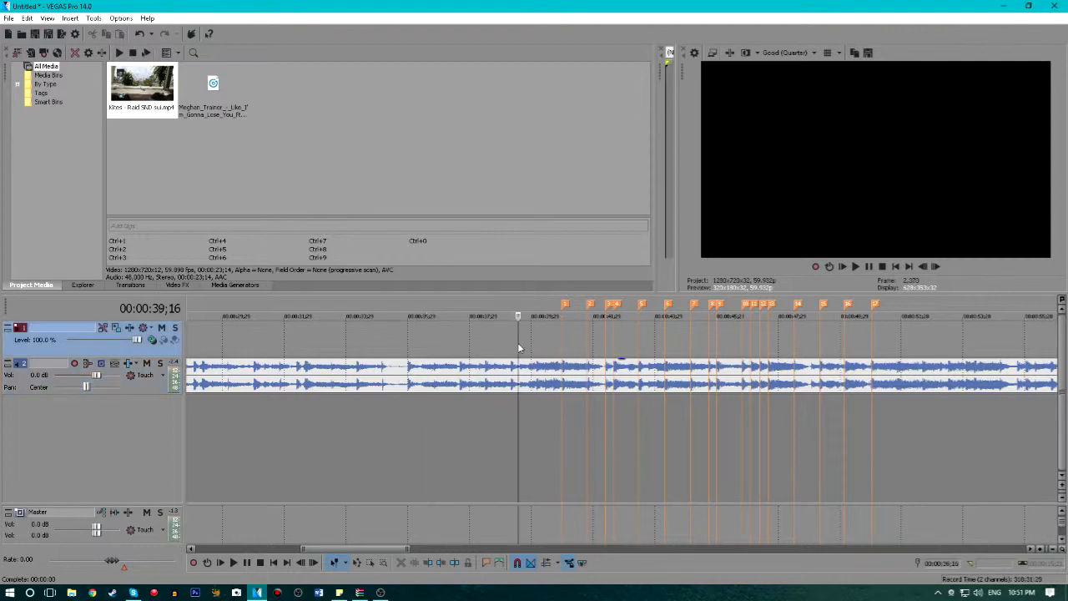
click(857, 267)
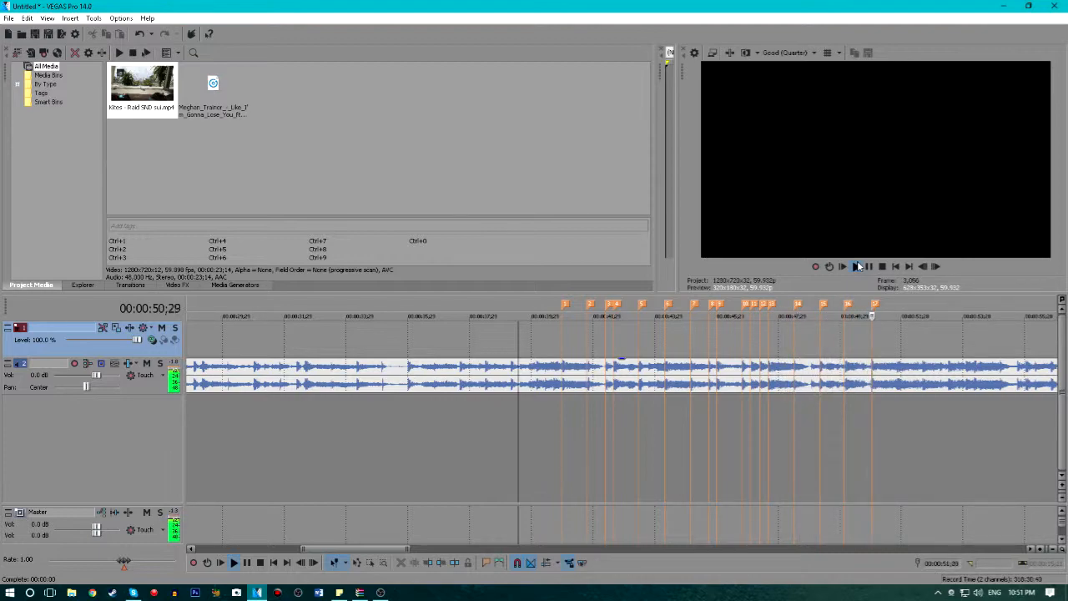
click(868, 267)
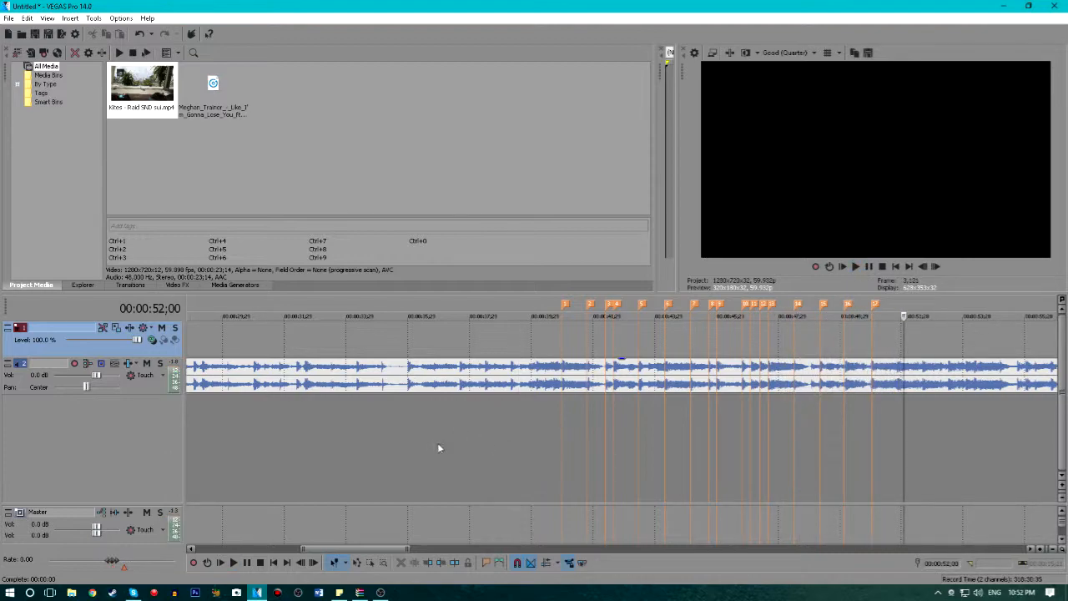
Step: Add a marker on the beat at 00:00:35;29, ahead of the existing ones, and play the song from there
click(563, 382)
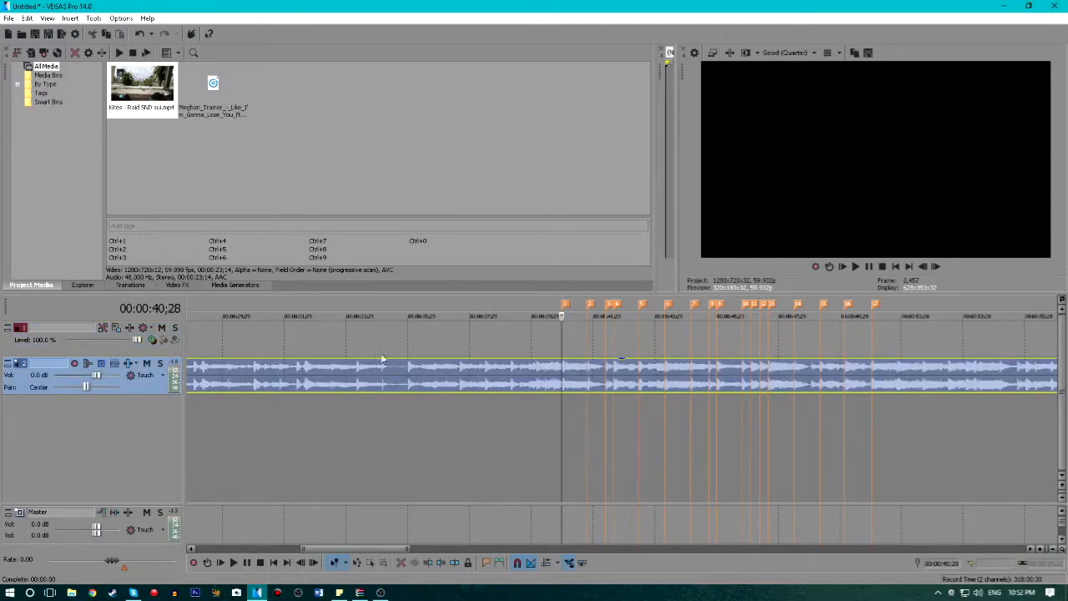
click(408, 385)
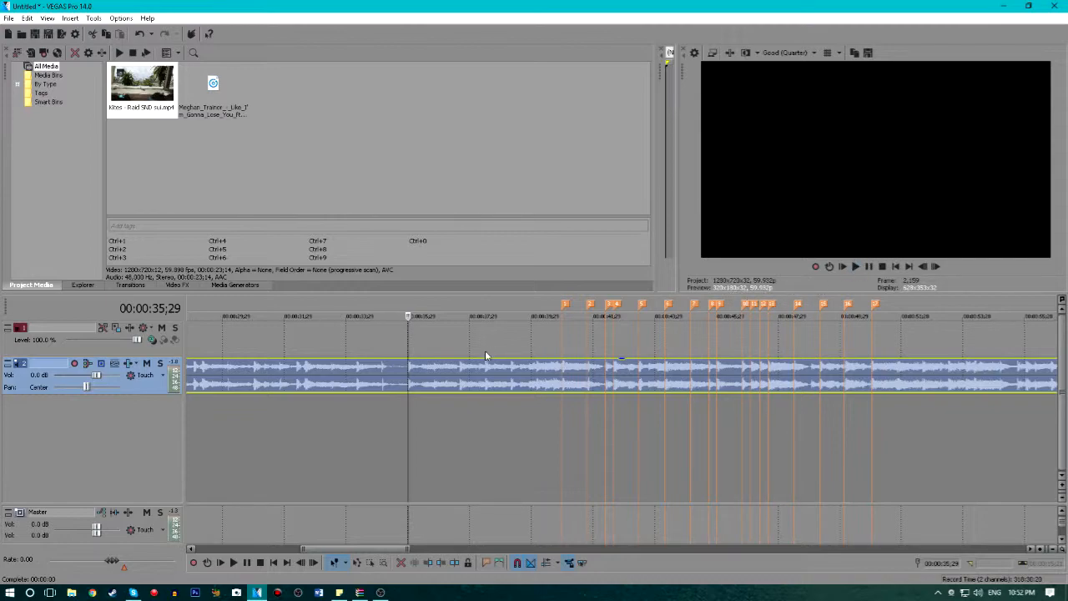
key(Home)
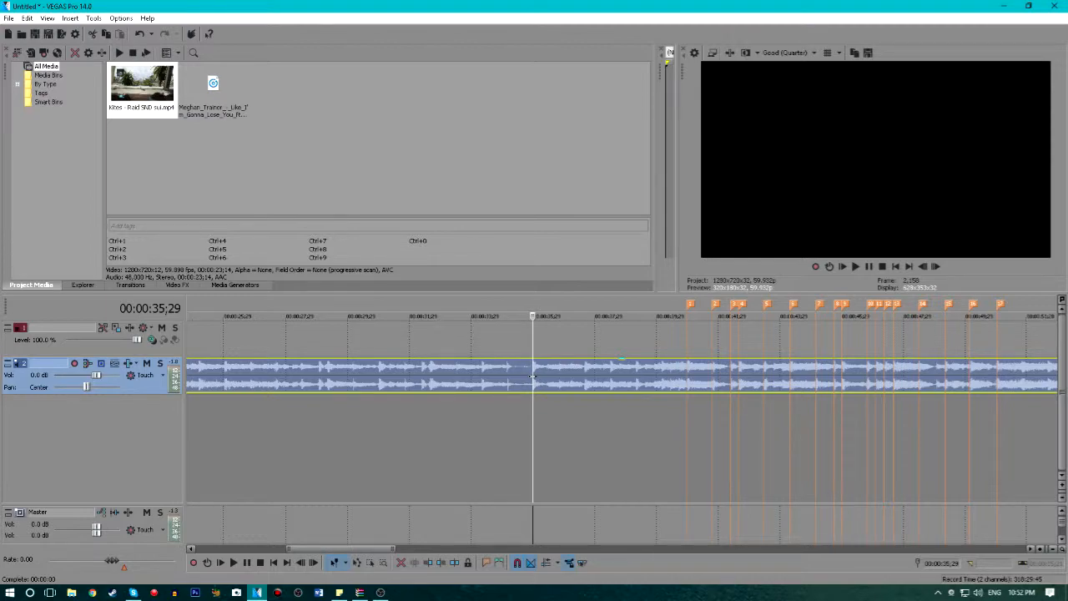
double_click(534, 377)
click(532, 392)
click(857, 267)
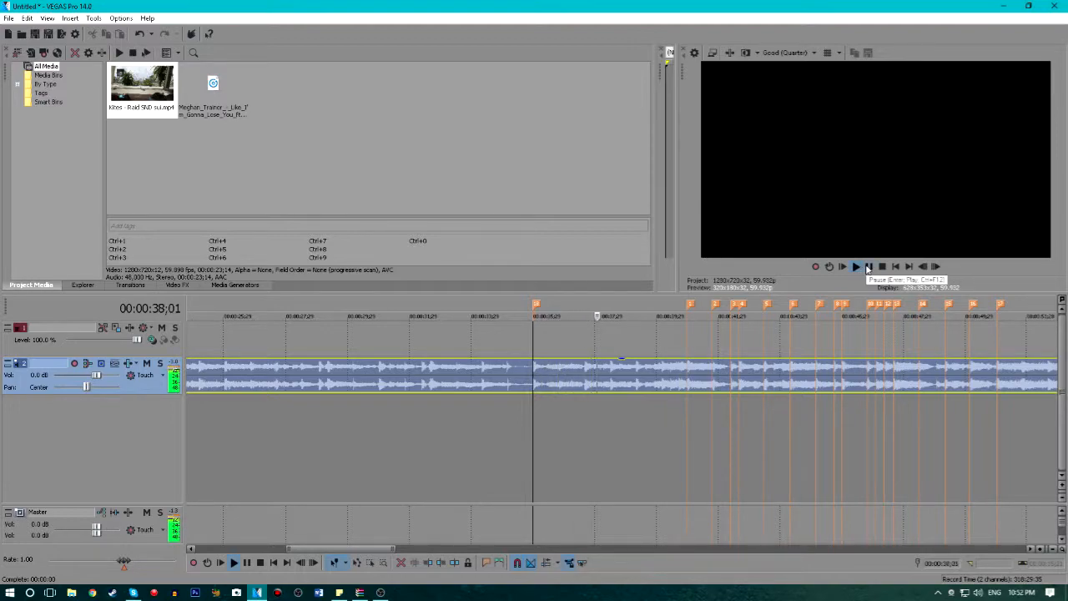
click(868, 267)
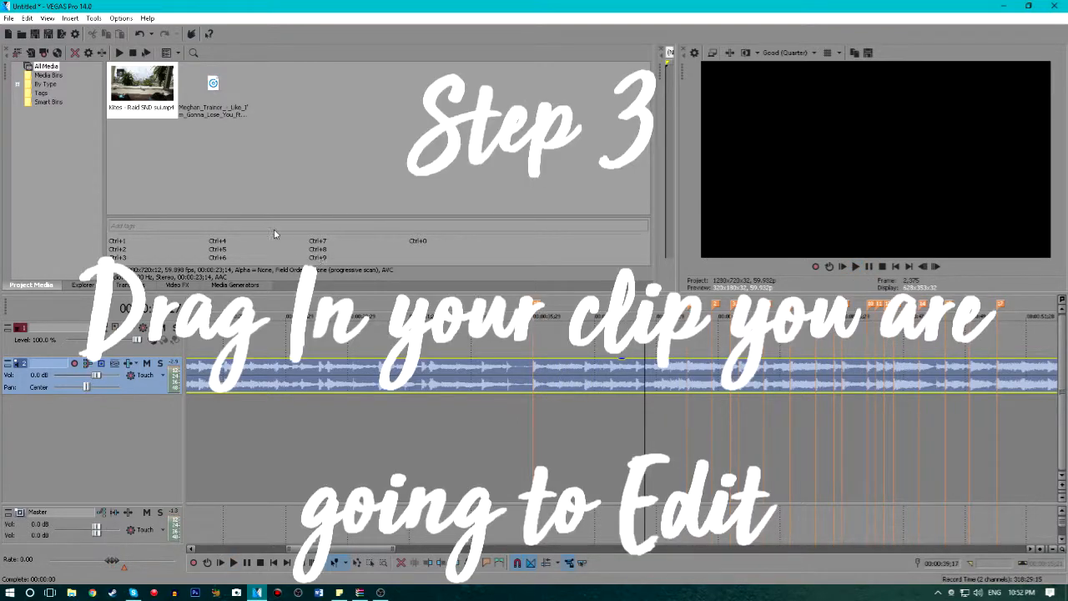
Step: Add the Kites gameplay clip at the 00:00:35;29 marker and match the project video settings to it
drag(136, 84, 538, 354)
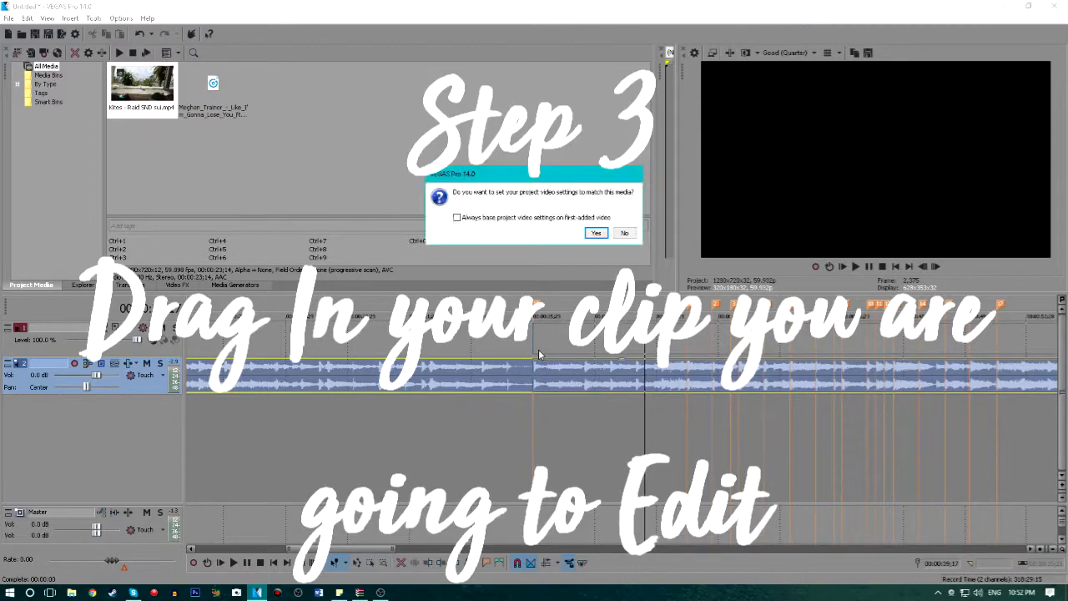
click(596, 233)
click(571, 380)
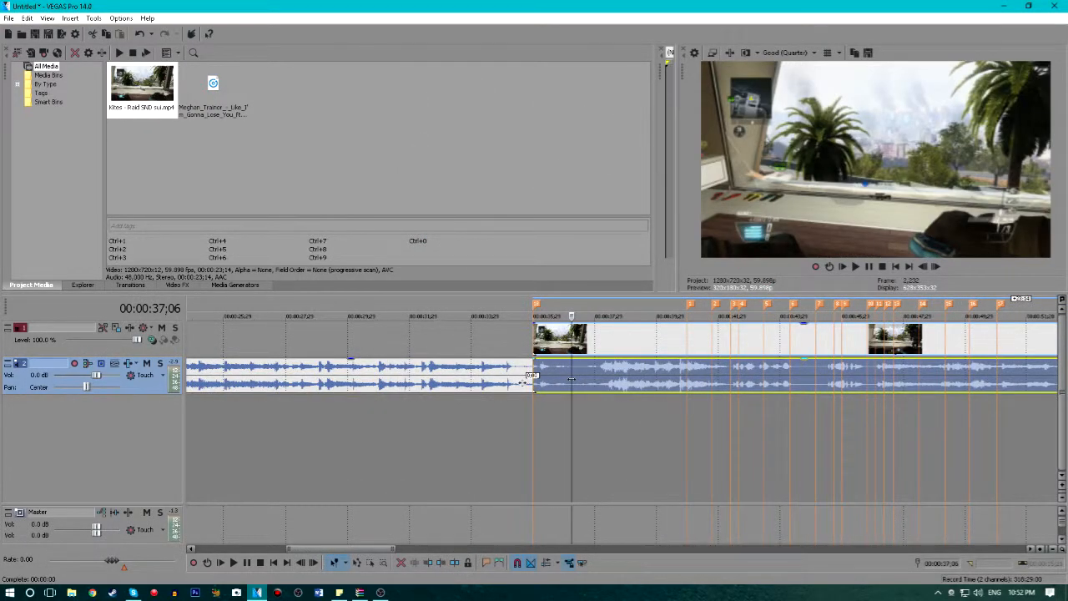
Step: Ungroup the gameplay clip, delete its audio, and align the start of its video with the marker at 00:00:35;29
click(602, 350)
drag(603, 350, 455, 344)
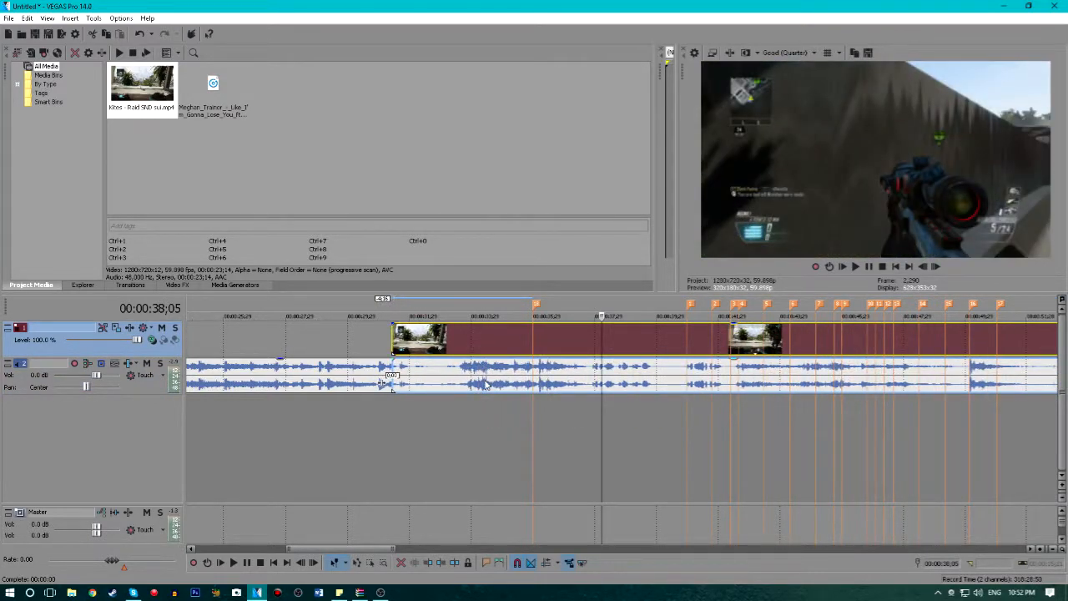
click(485, 382)
click(428, 382)
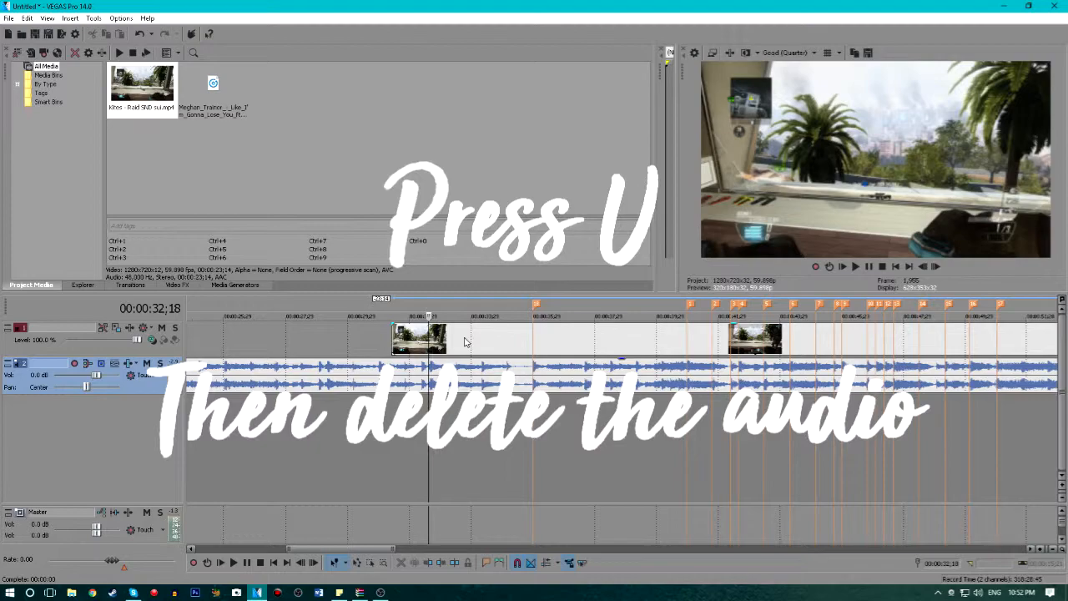
drag(465, 342, 604, 362)
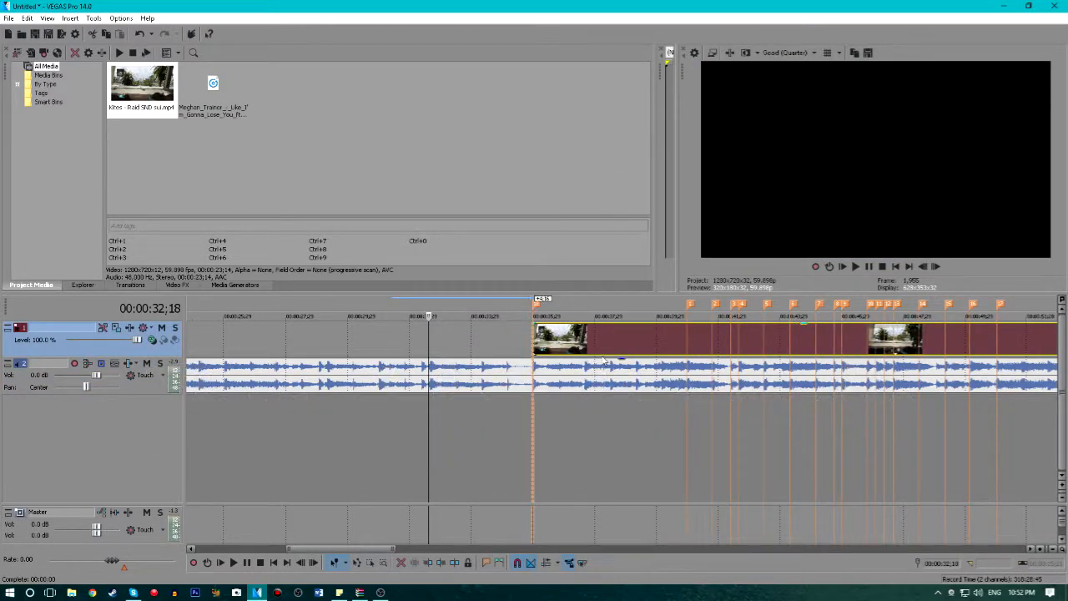
click(533, 333)
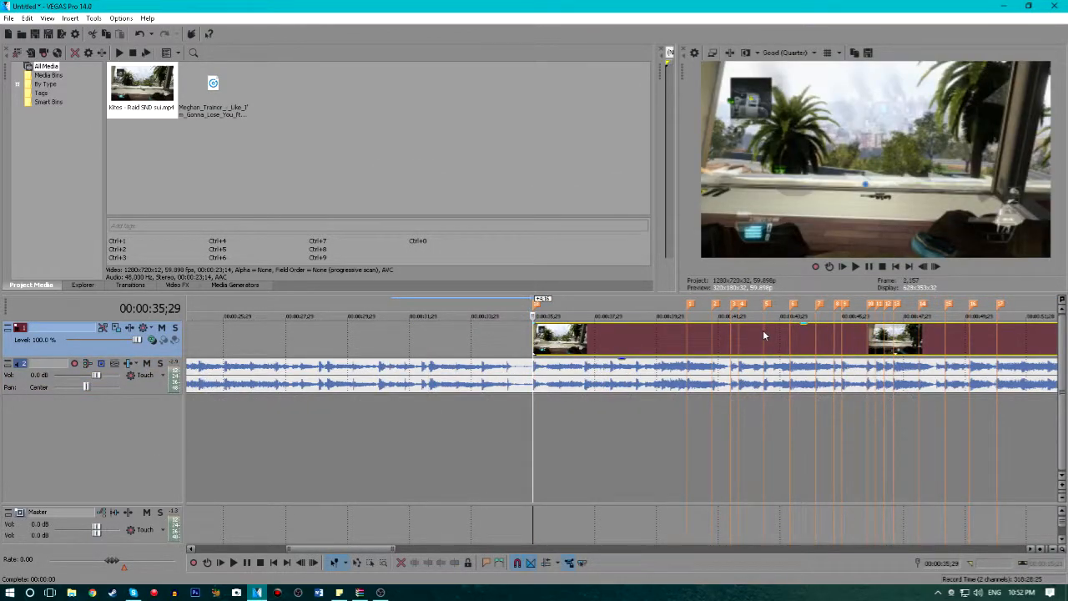
Step: Disable resample in the gameplay clip's video event properties
right_click(630, 339)
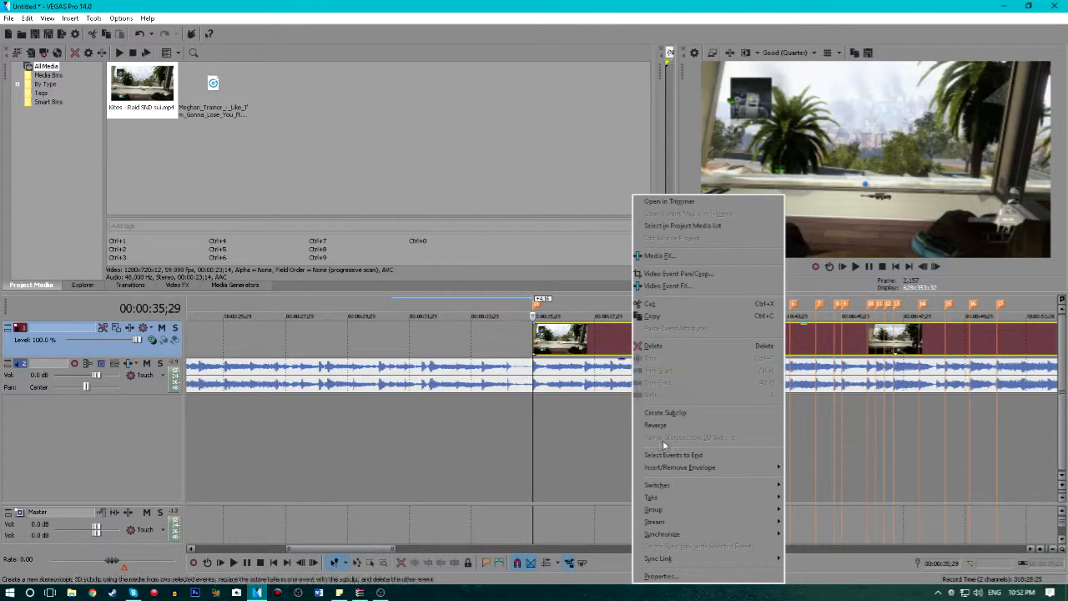
click(661, 575)
click(471, 235)
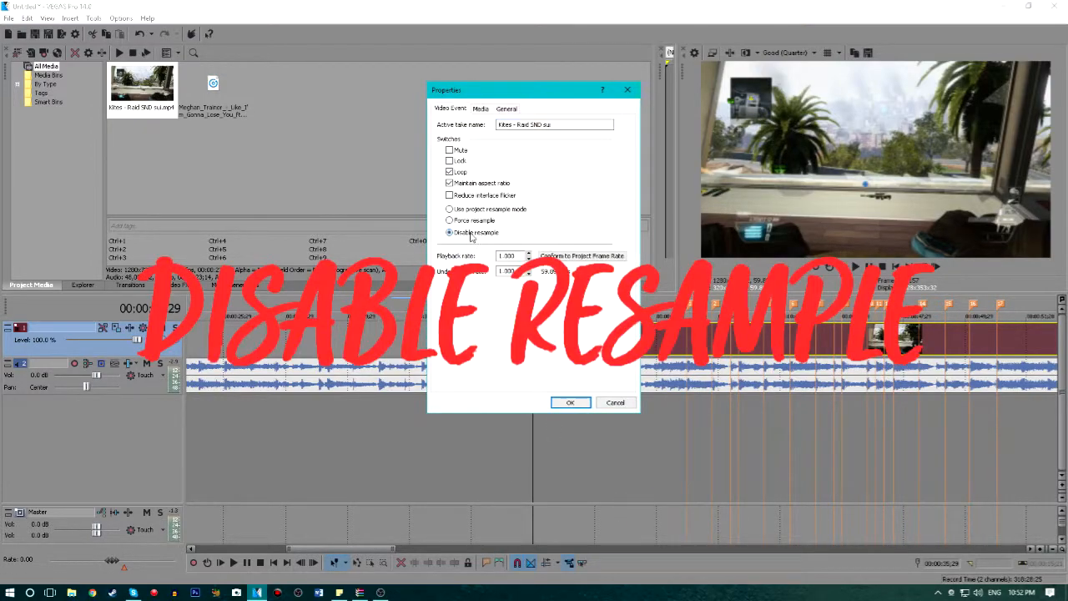
click(569, 402)
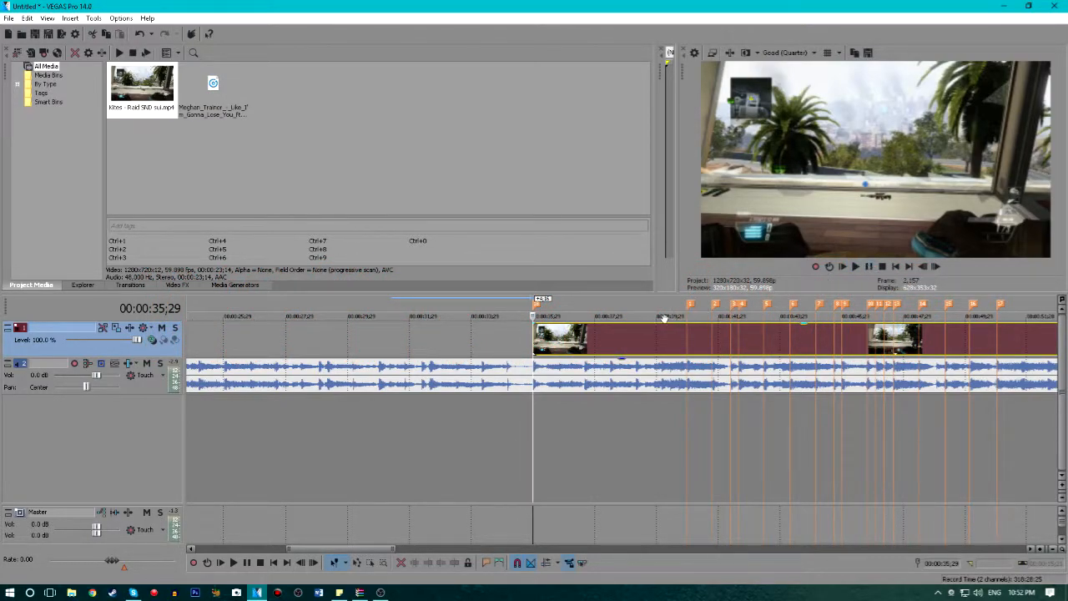
Step: Split the gameplay clip shortly after its start, delete the opening part, and move the remainder back to the 00:00:35;29 marker
click(553, 342)
click(576, 342)
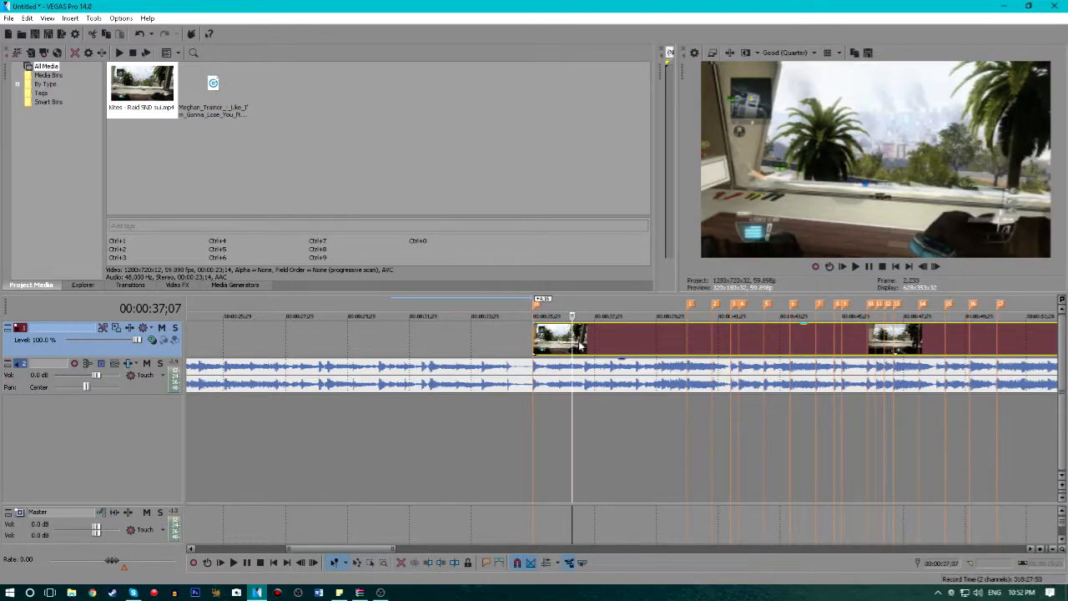
click(588, 342)
click(613, 339)
click(625, 336)
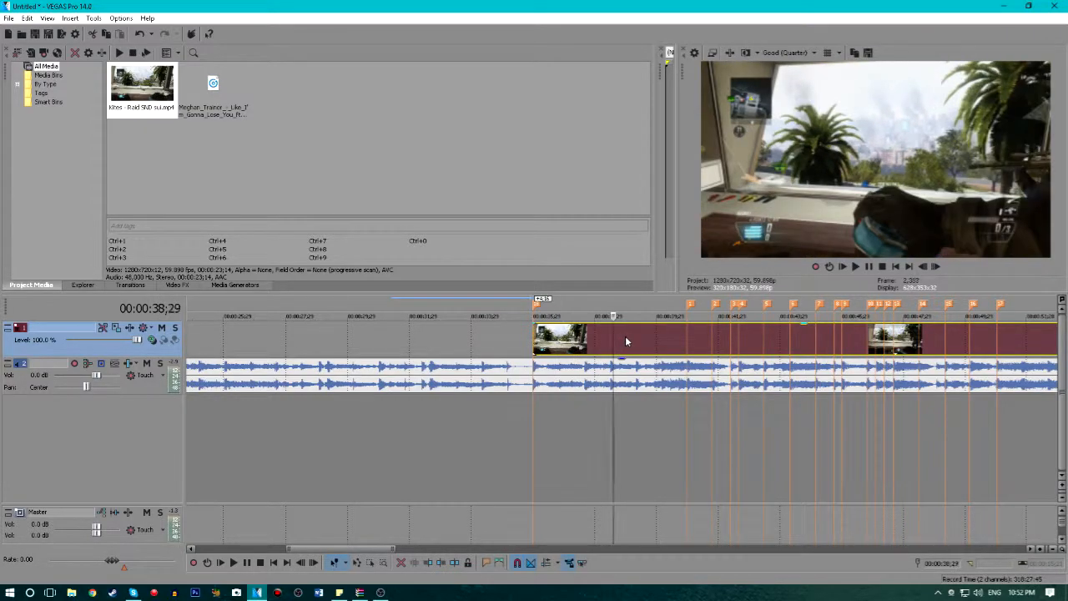
click(611, 337)
click(605, 337)
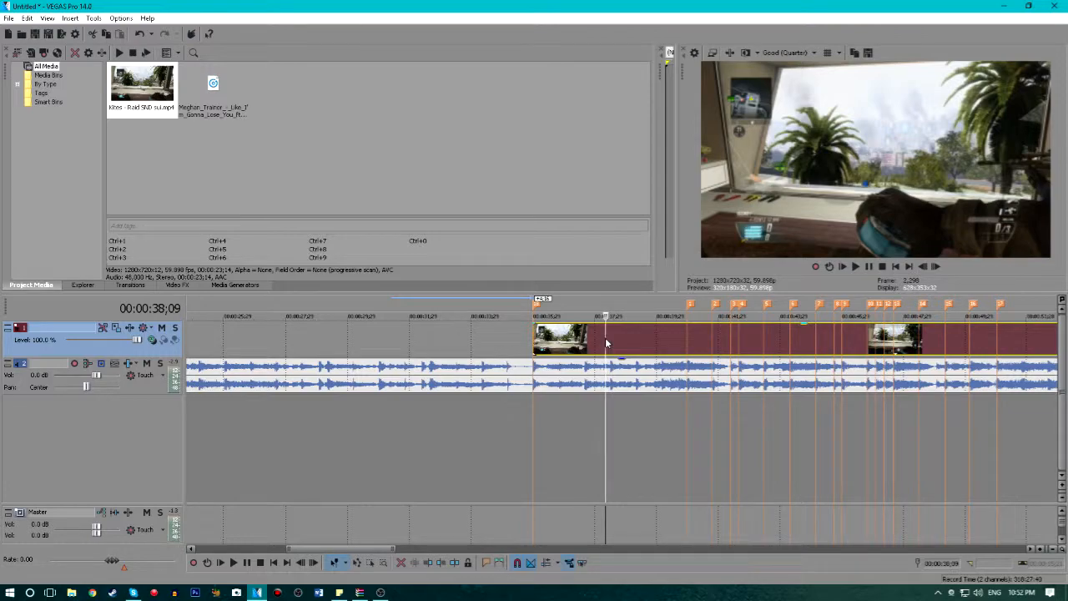
key(s)
click(584, 341)
key(Delete)
drag(629, 343, 529, 344)
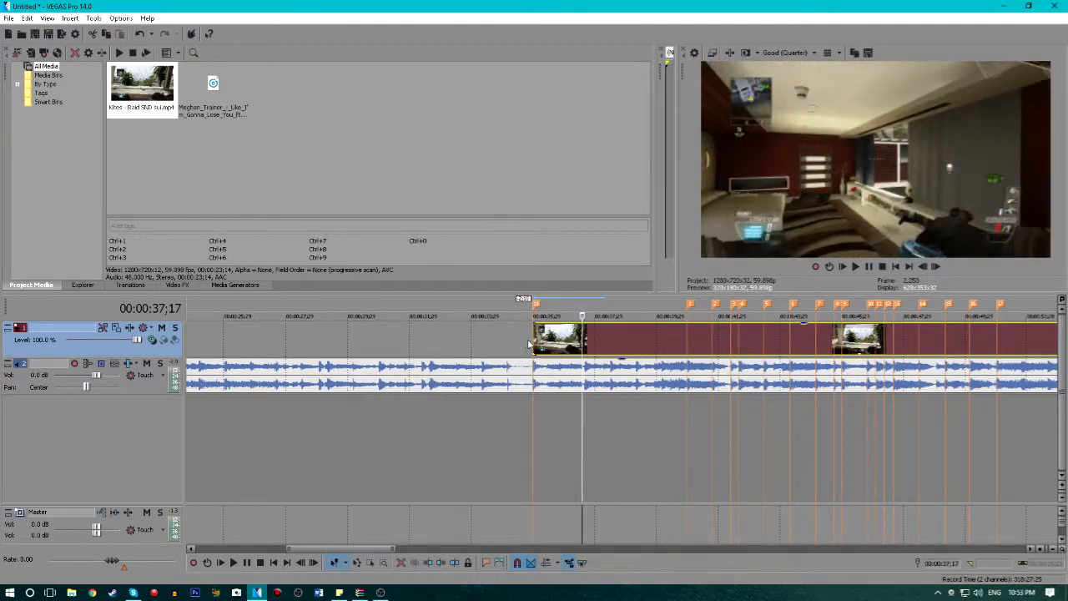
click(532, 342)
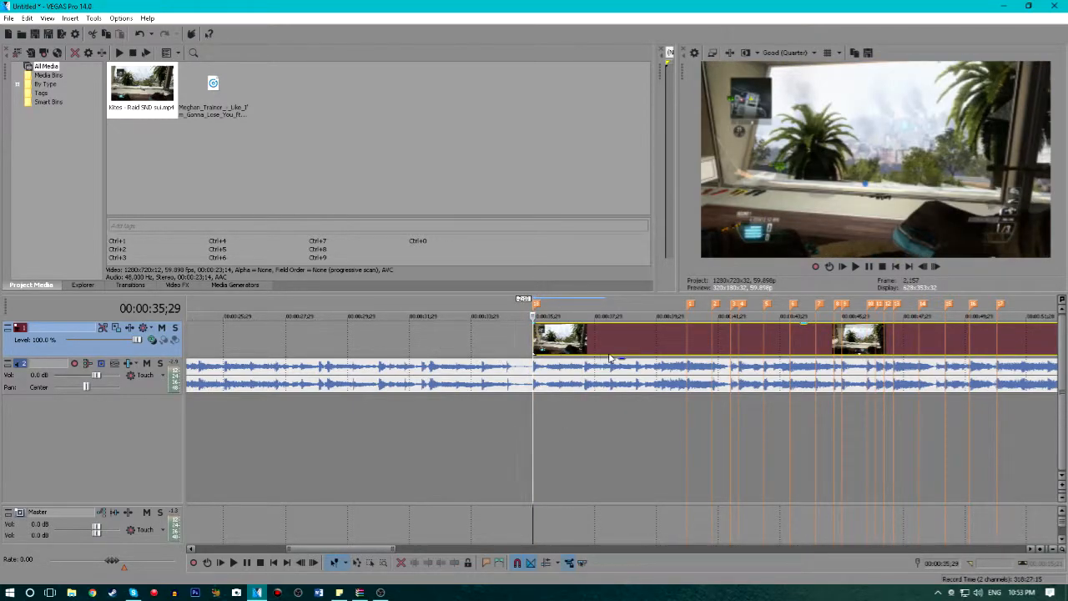
Step: Step frame by frame to the sniper's muzzle flash and split the gameplay clip there, at 00:00:38;08
click(934, 267)
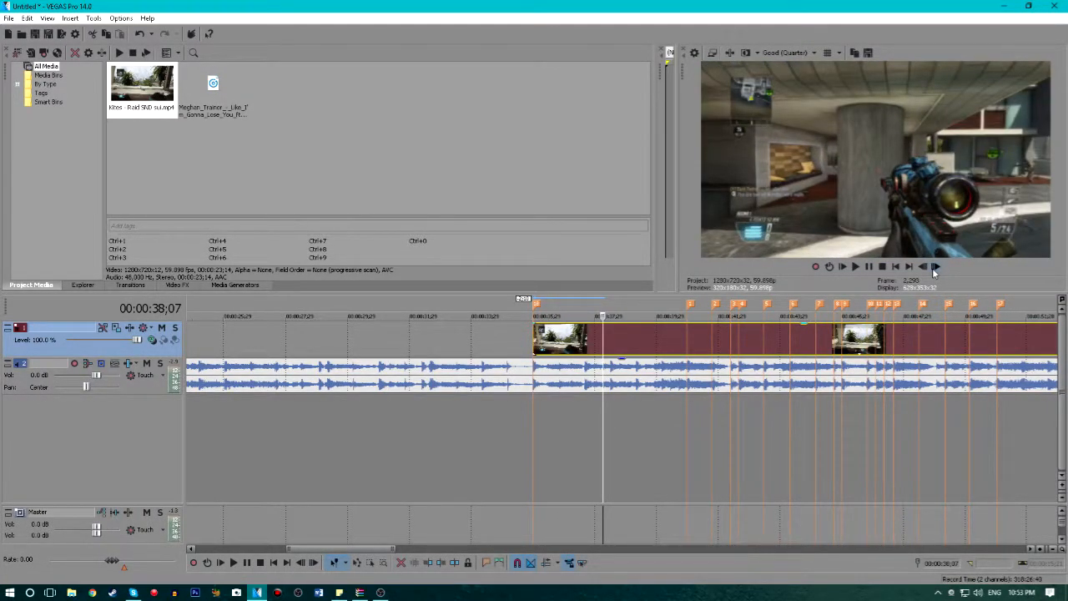
click(932, 267)
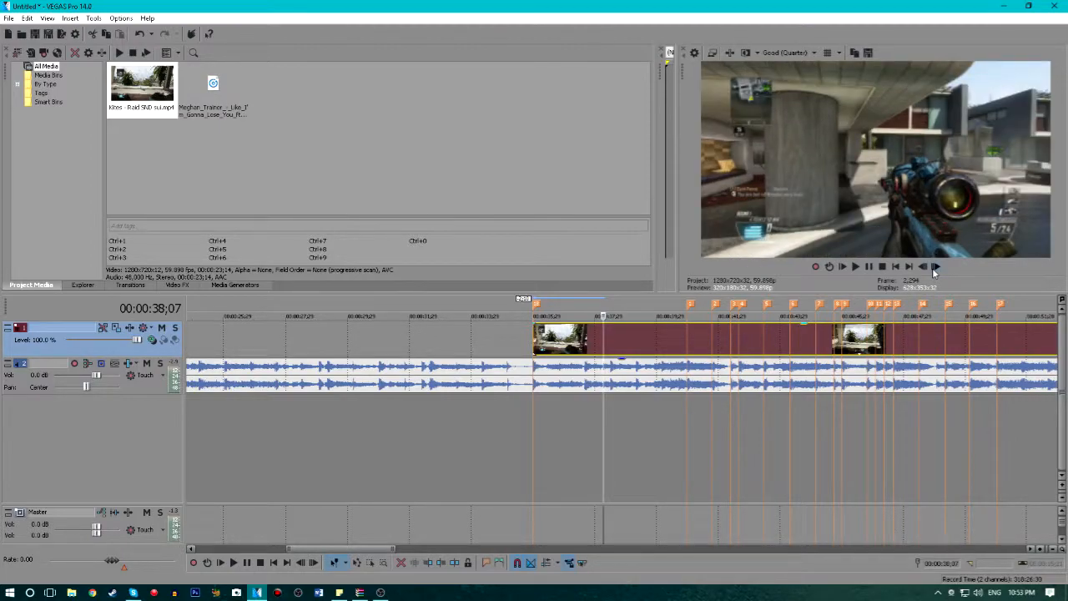
click(932, 268)
click(931, 267)
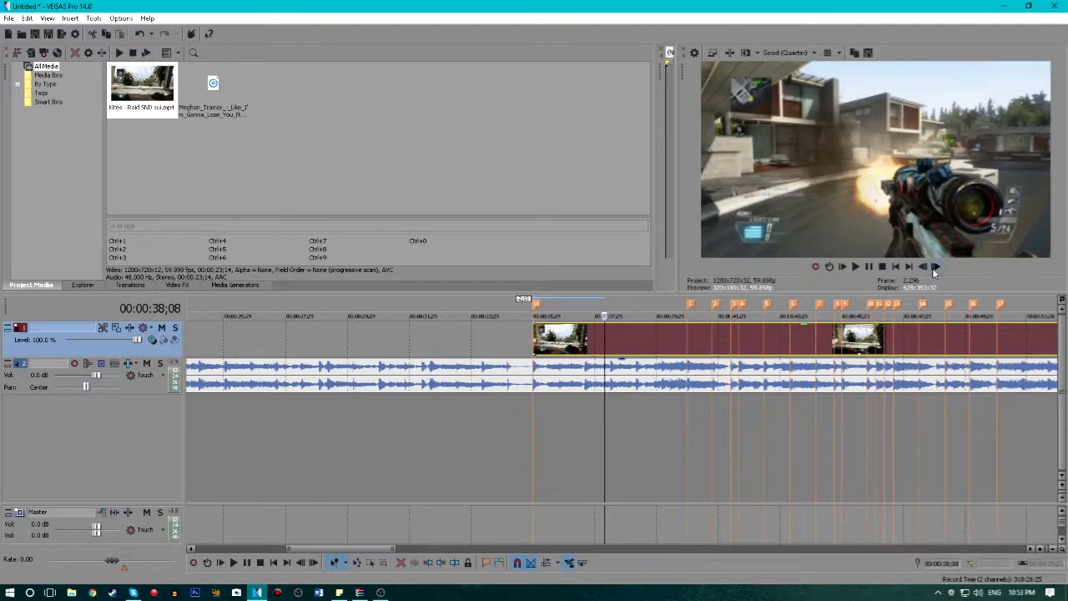
key(s)
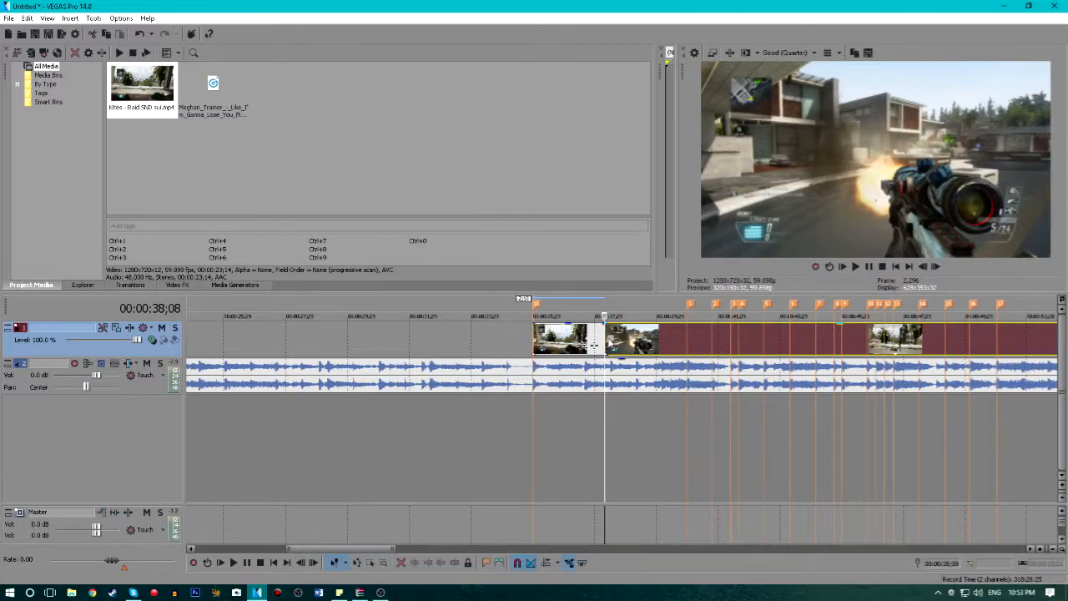
Step: Move the part after the split to marker 1 at 00:00:40;28 and time-stretch the first part's end to meet it
drag(609, 343, 693, 338)
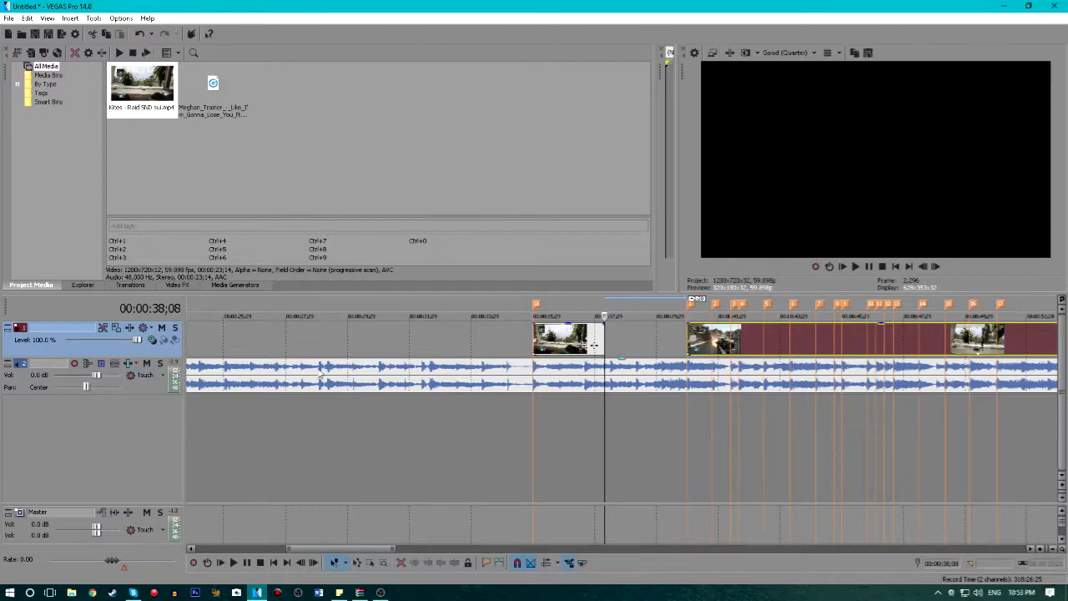
click(685, 340)
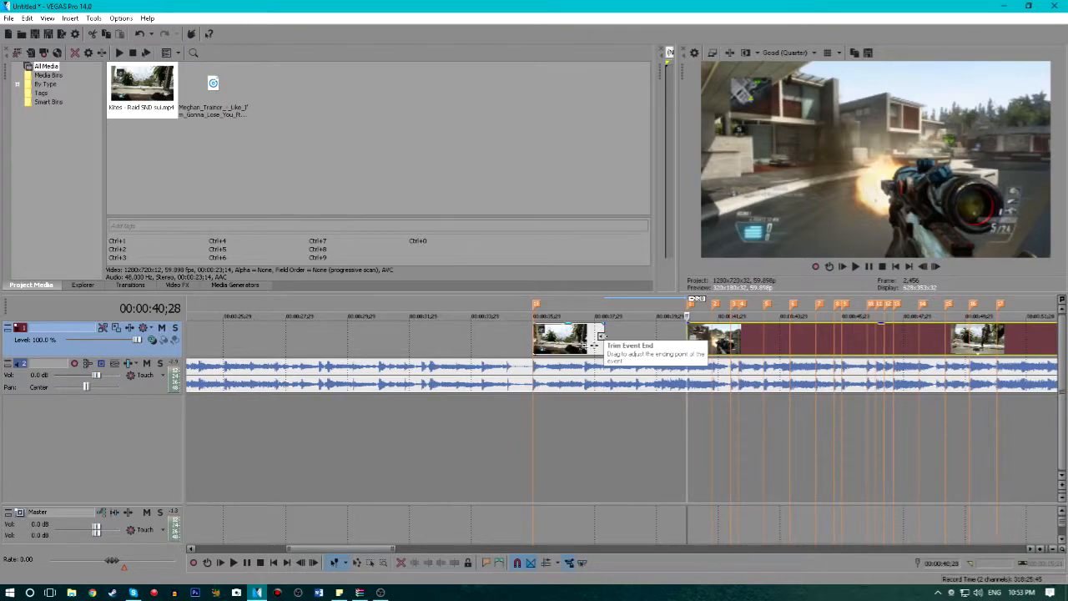
drag(601, 336, 686, 345)
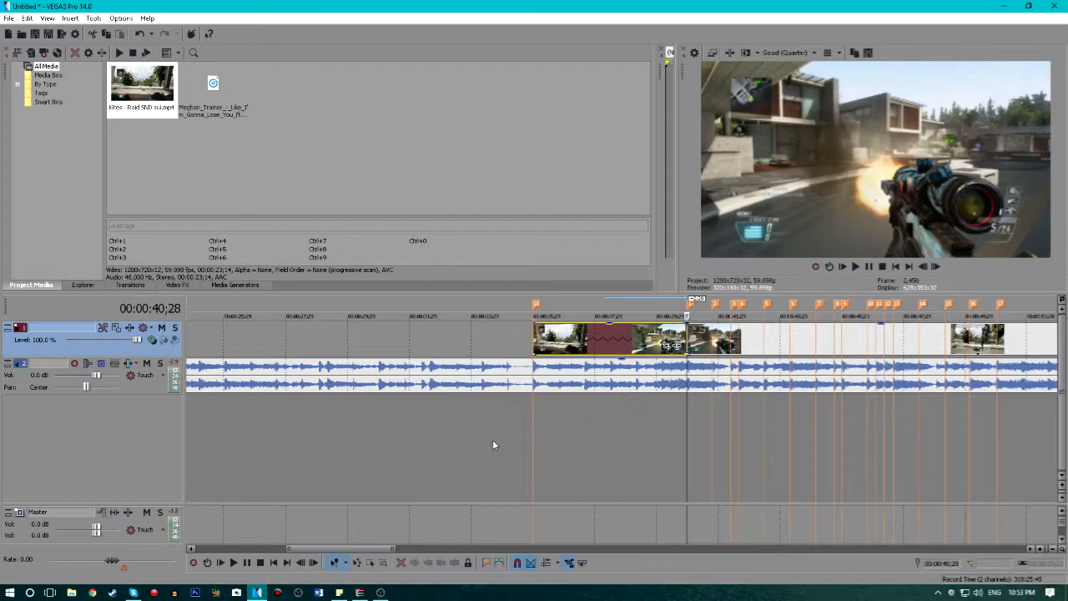
Step: Play the sequence from just before the gameplay clip to check the shot's sync at marker 1, and pause after it
click(524, 451)
click(866, 267)
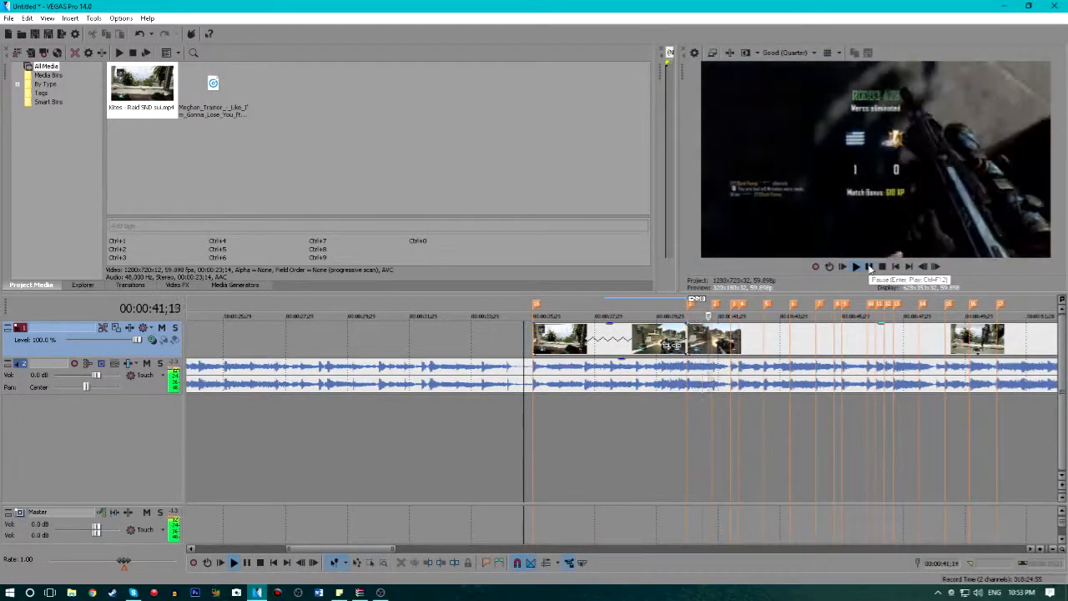
click(869, 267)
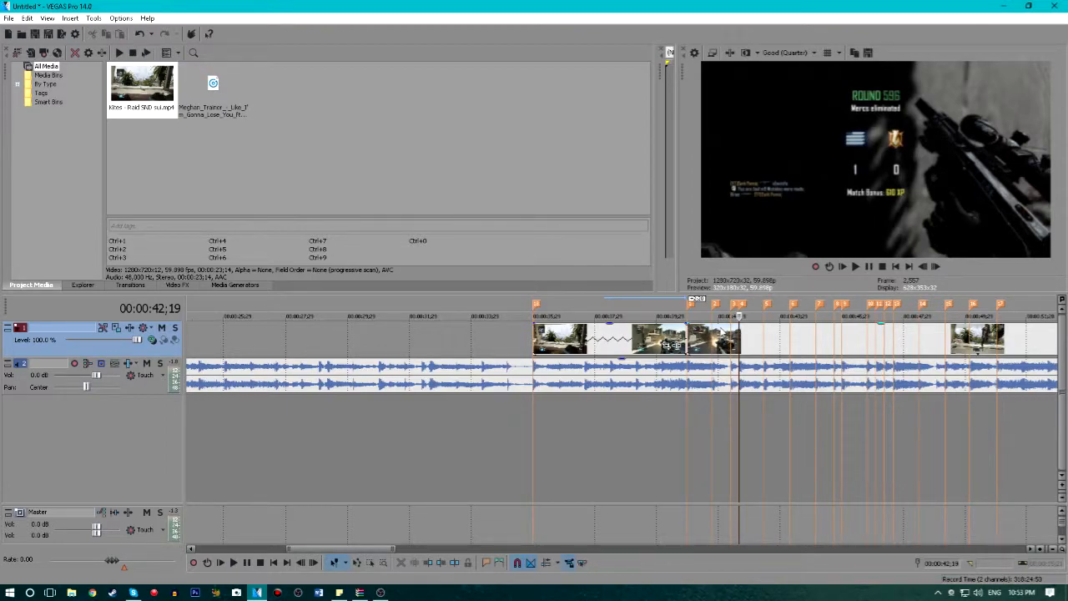
Step: Scrub through the footage following the shot and split it at marker 3, at 00:00:42;11
click(661, 342)
click(687, 342)
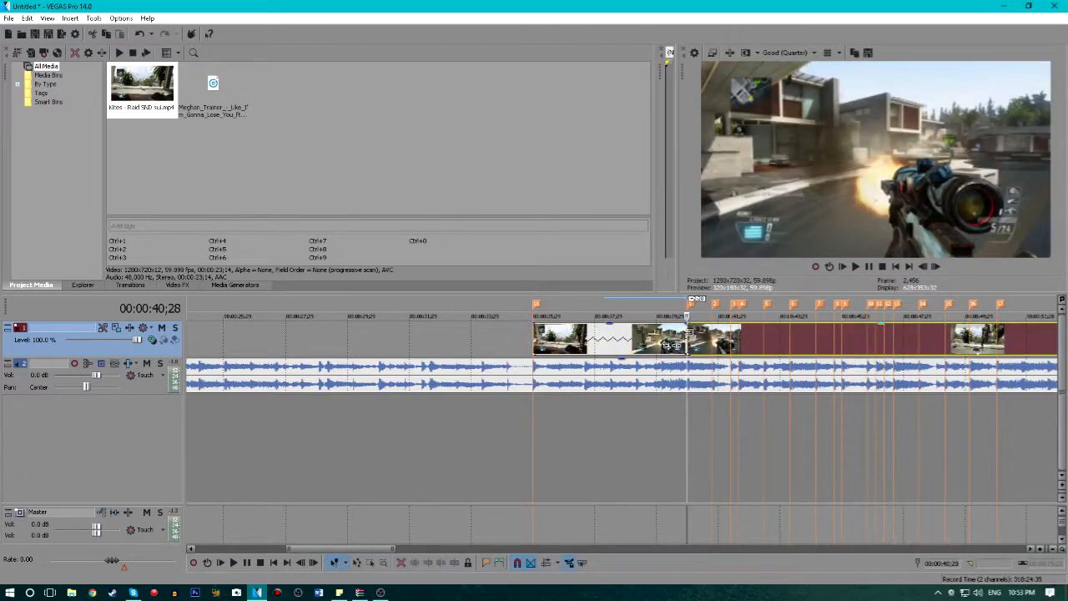
click(711, 342)
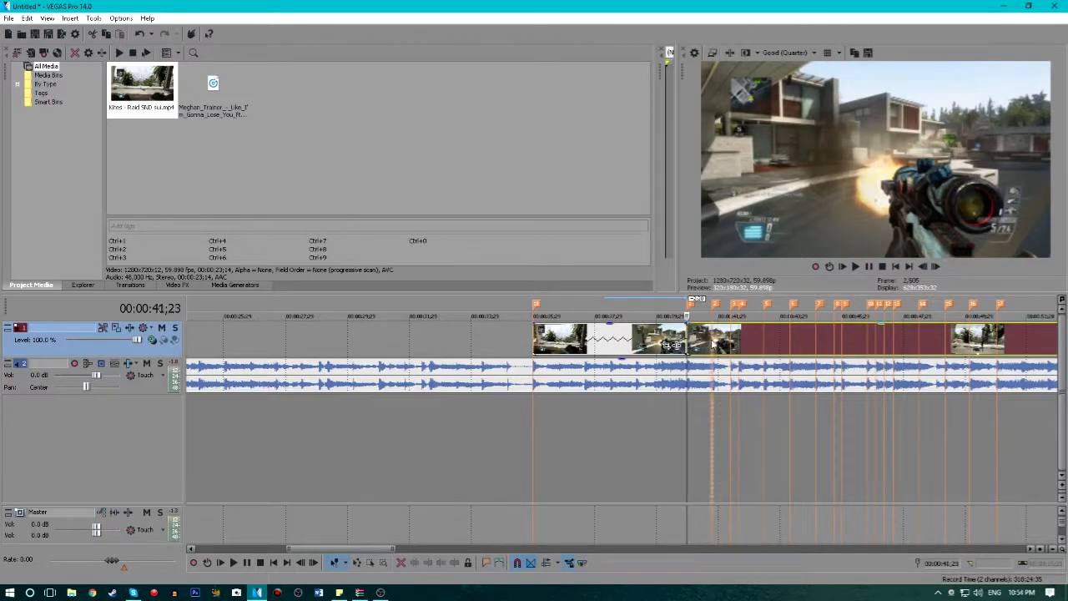
click(735, 347)
click(723, 348)
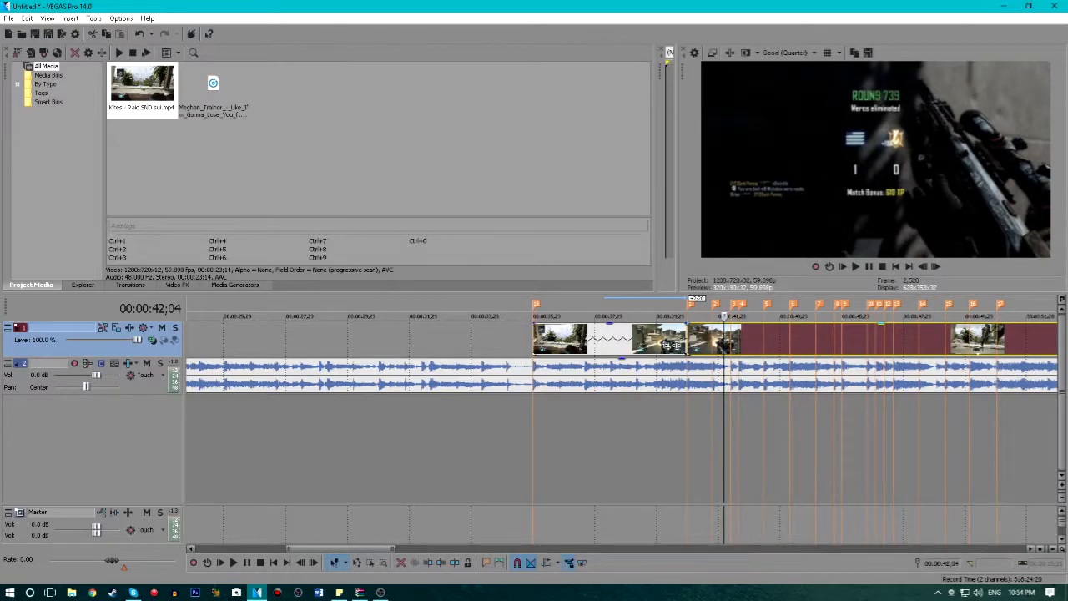
click(731, 343)
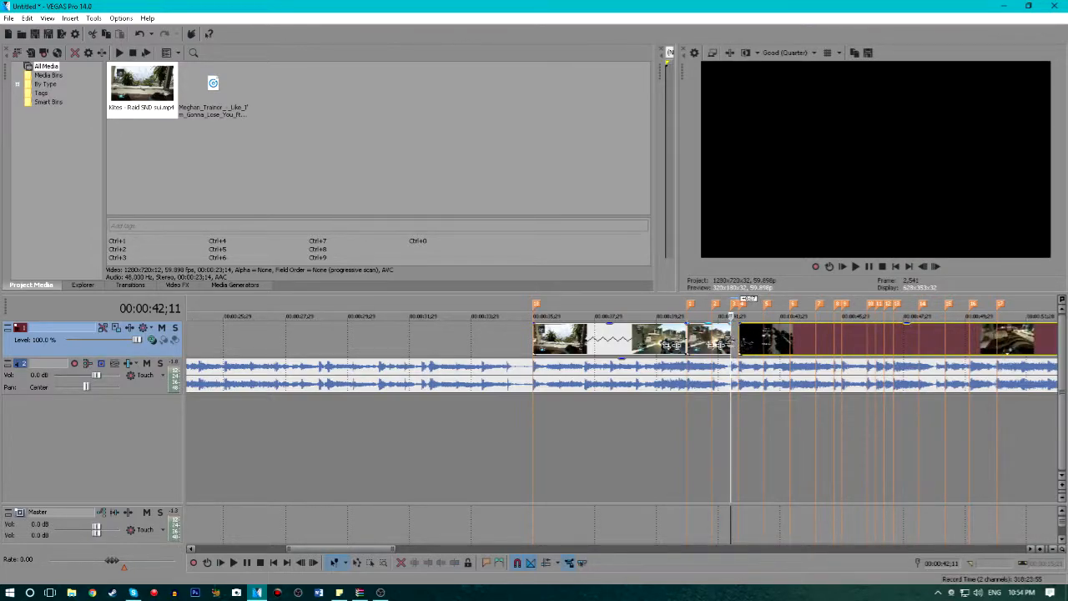
Step: Start the footage after the split at marker 4, at 00:00:42;18, and extend the preceding part to meet it
drag(750, 344, 771, 343)
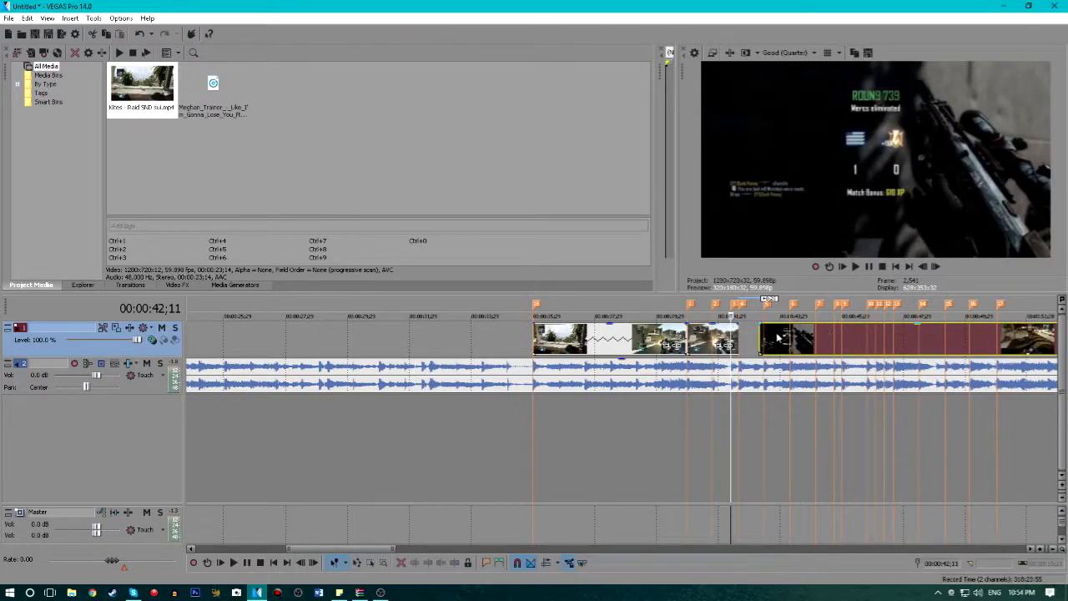
drag(787, 332, 756, 335)
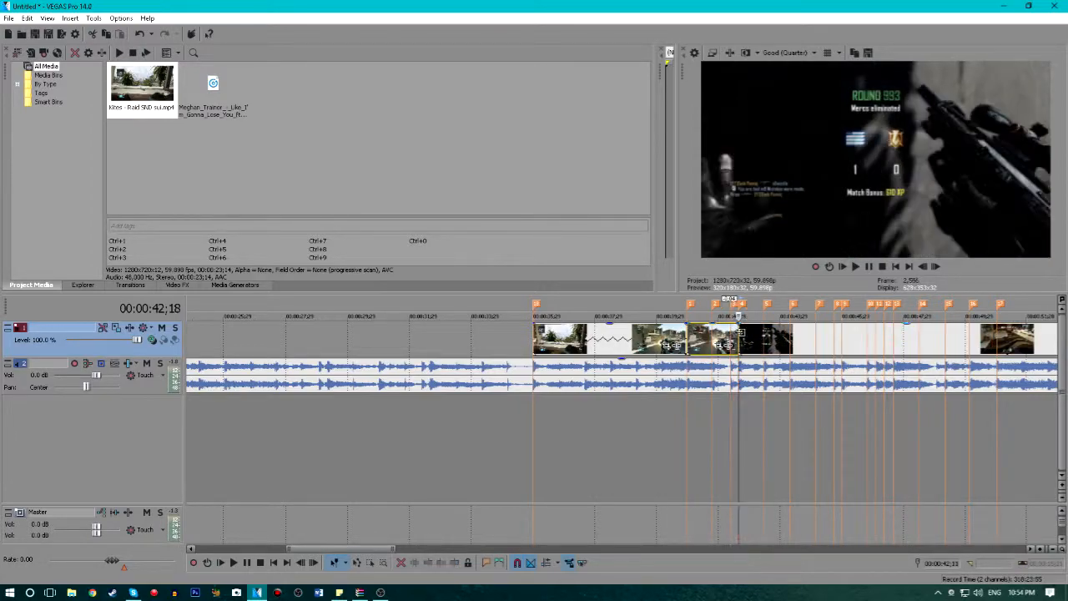
Step: Scrub through the remaining footage to the start of the round ending killcam action and split it at 00:00:50;11
click(833, 332)
click(840, 333)
click(866, 337)
click(904, 341)
click(930, 336)
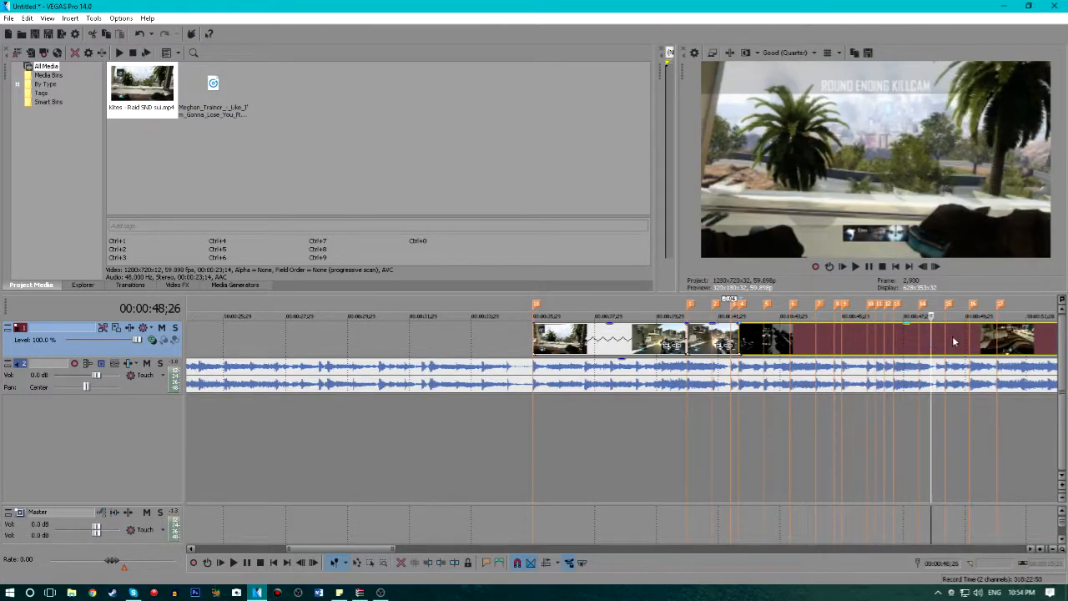
click(954, 338)
click(959, 340)
click(981, 341)
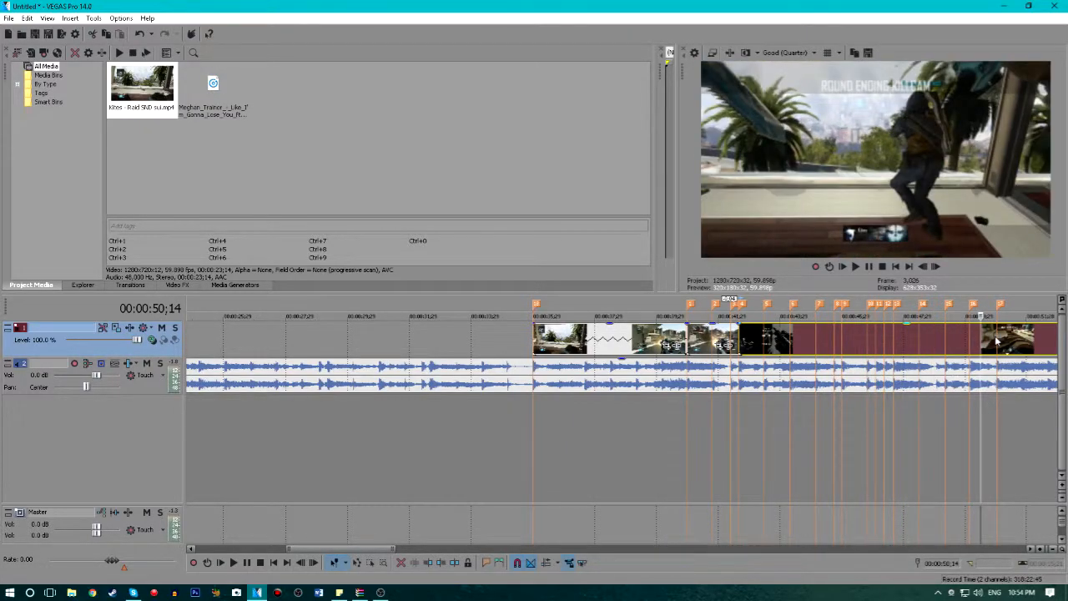
click(976, 336)
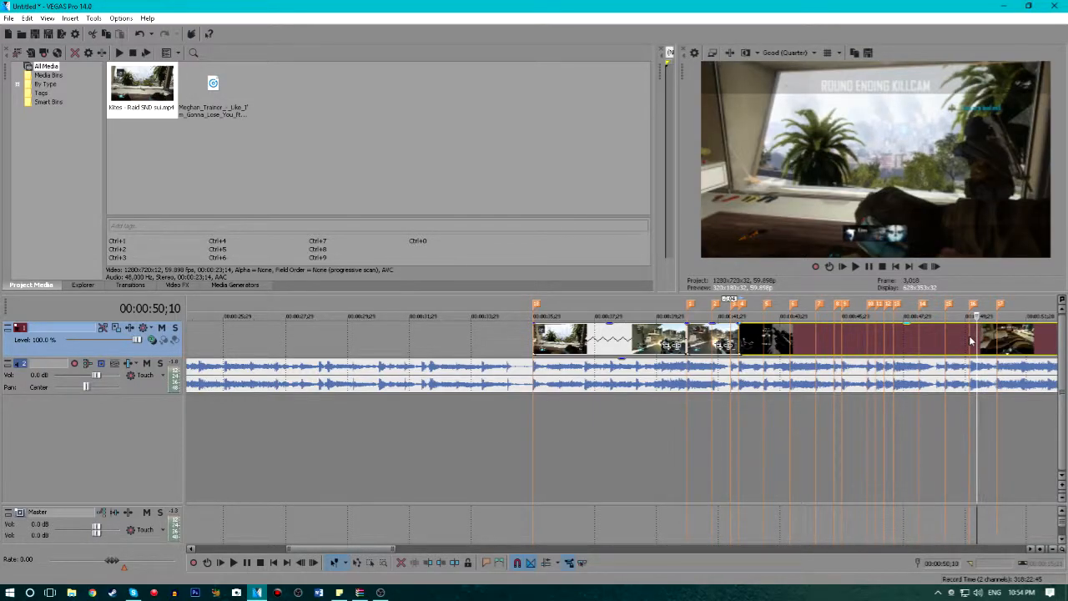
click(968, 339)
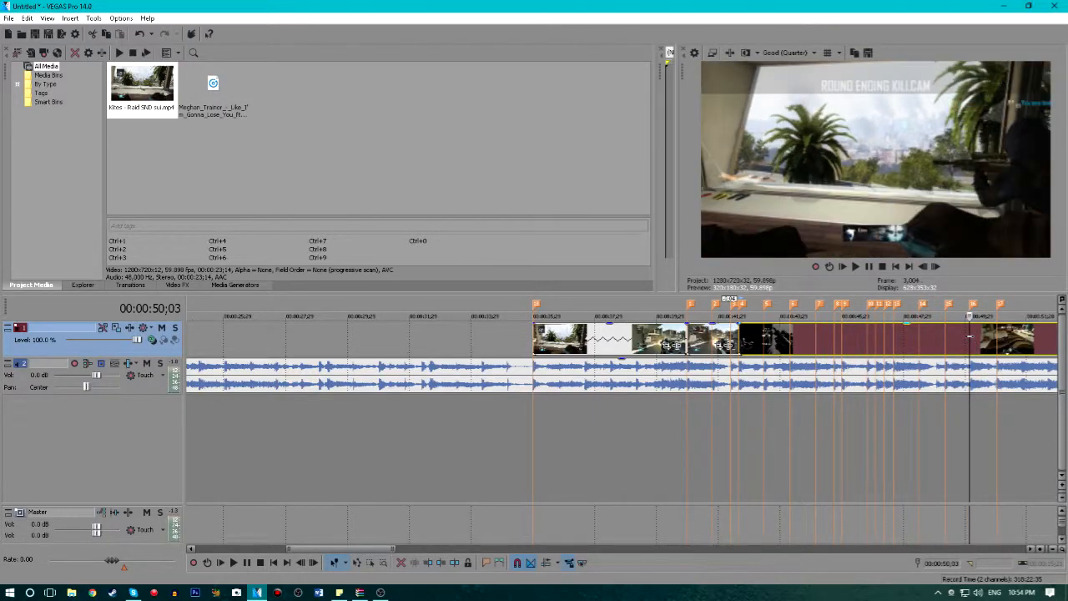
click(965, 339)
click(978, 346)
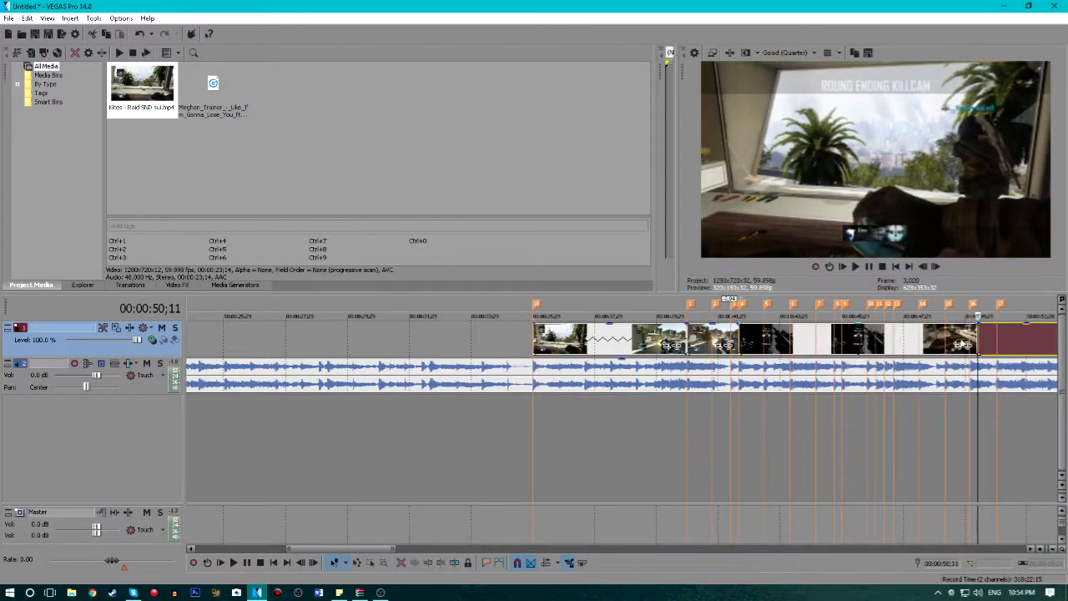
Step: Delete the unused footage between marker 4 and the split, and move the killcam part to start at marker 4
click(932, 337)
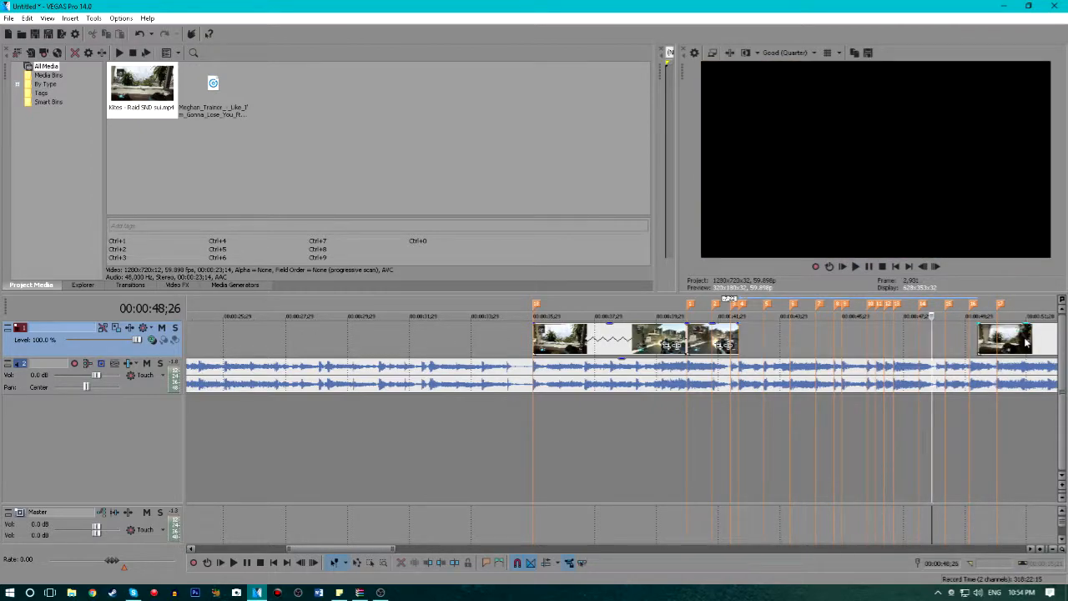
drag(821, 342, 787, 342)
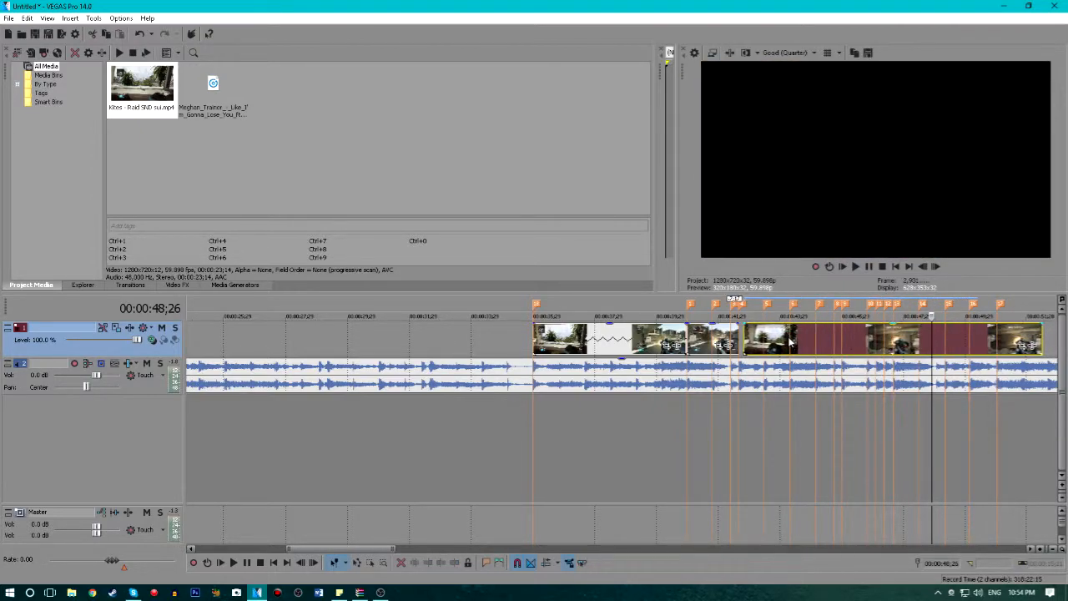
click(763, 337)
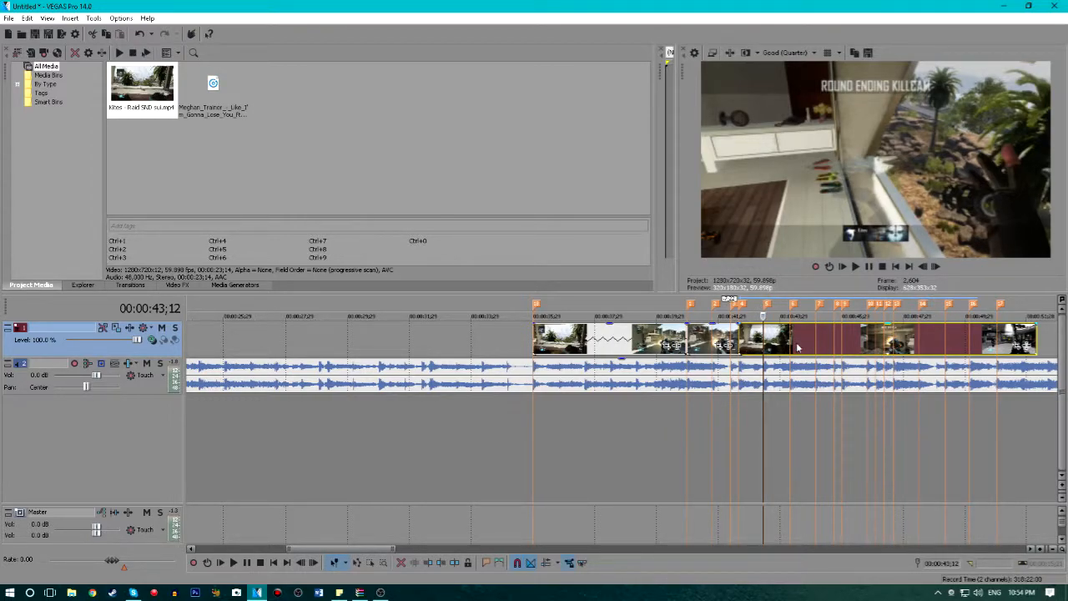
Step: Play the killcam part, step to the frame with the muzzle flash, and split it there at 00:00:47;12
key(space)
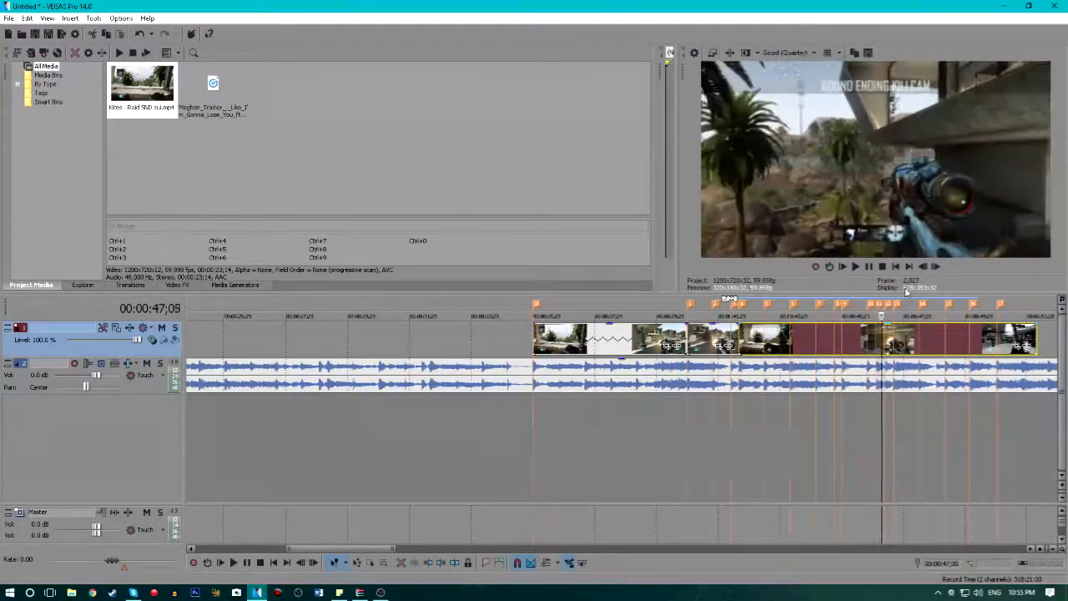
key(Left)
key(Left)
key(Left)
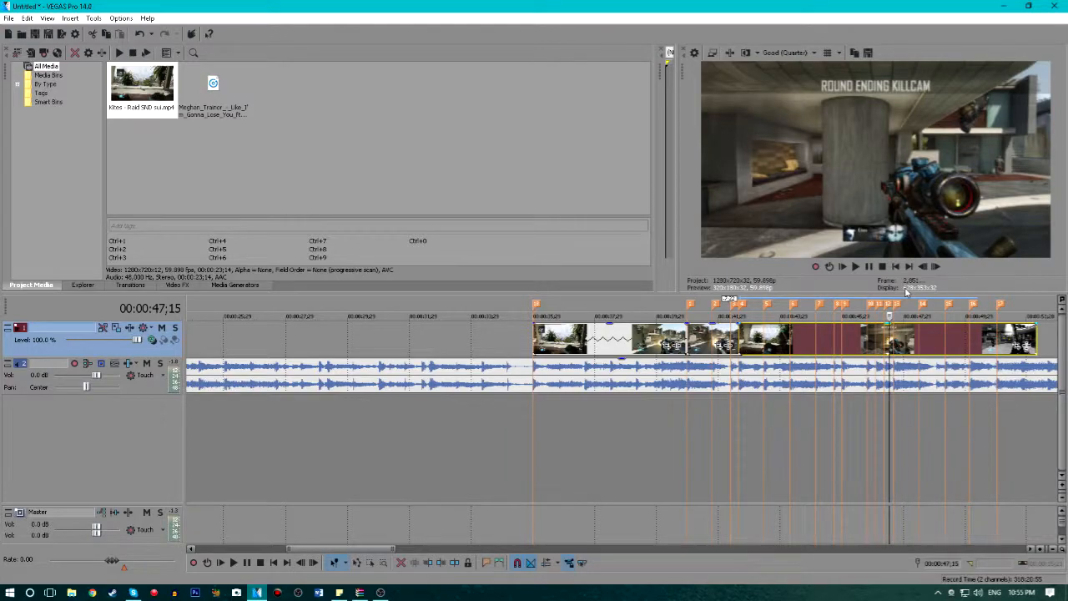
key(Right)
key(Left)
key(Left)
key(s)
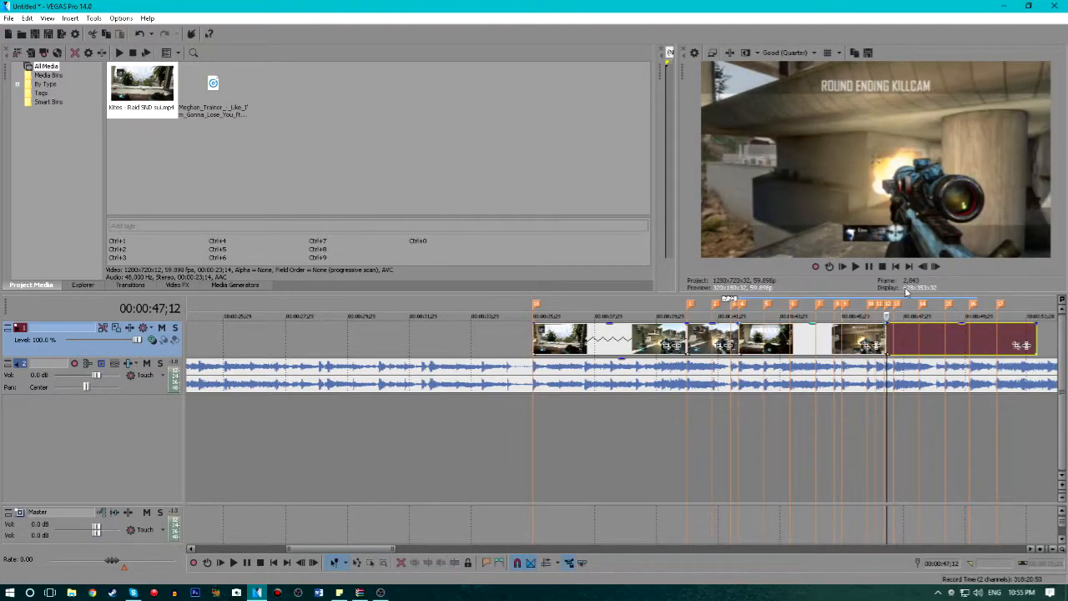
Step: Move the footage after the killcam shot to marker 14 and time-stretch the preceding killcam part to meet it
drag(907, 345, 914, 345)
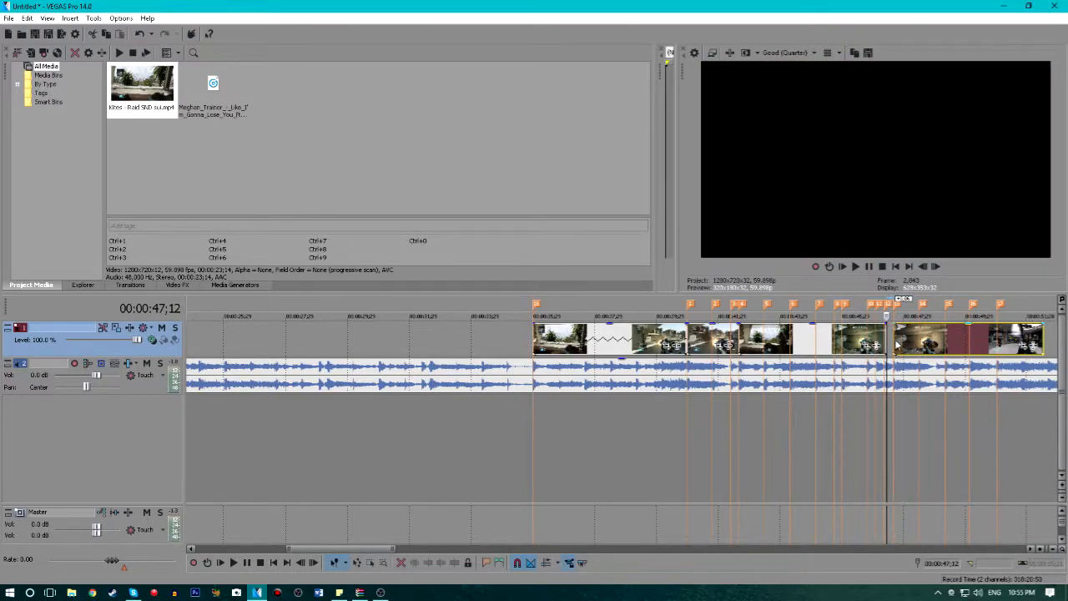
click(883, 345)
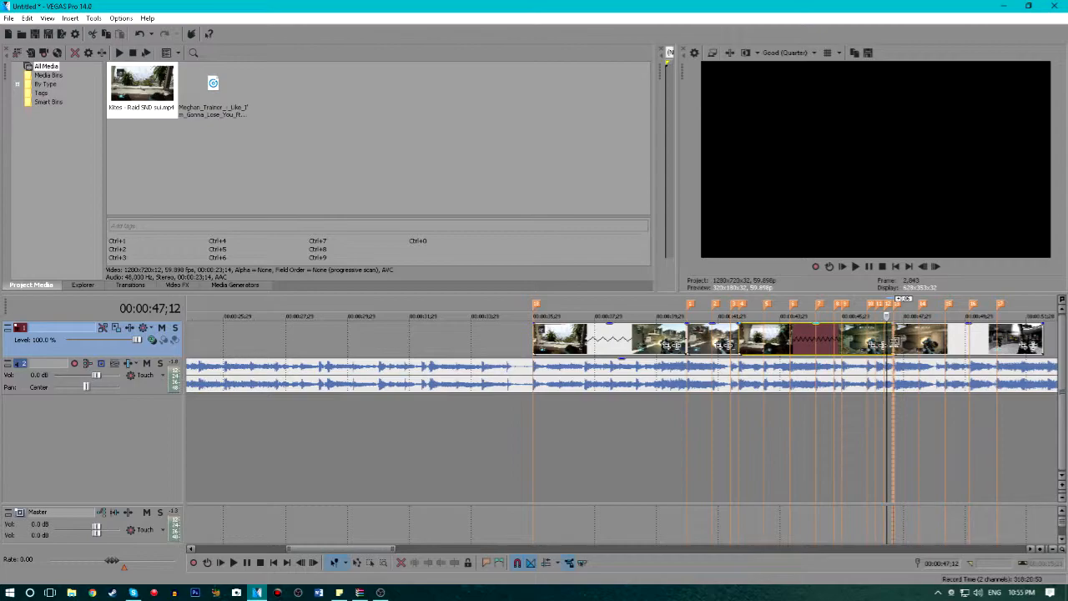
mouse_move(912, 346)
mouse_down()
mouse_move(930, 349)
mouse_move(905, 344)
mouse_move(919, 343)
mouse_up()
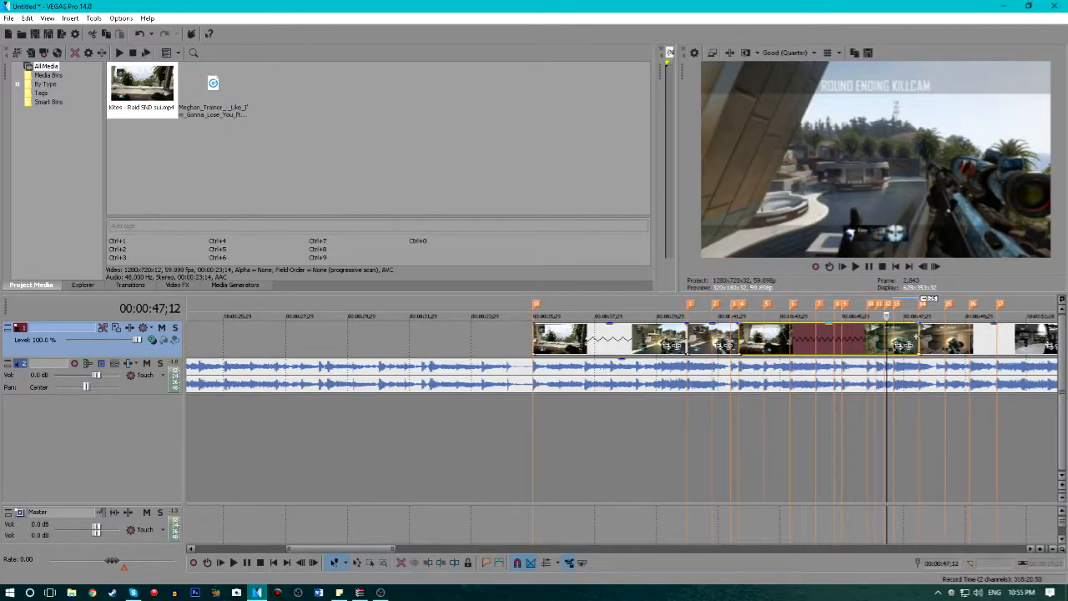
Step: Play the killcam footage across the cut at marker 14 and pause at 00:00:49;13
click(913, 344)
click(867, 267)
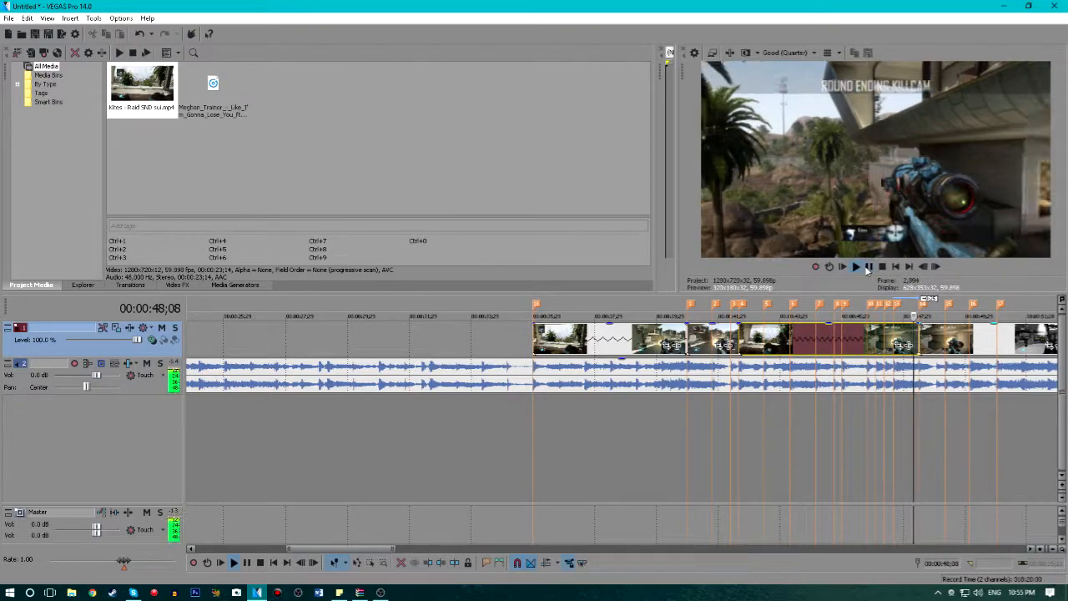
click(867, 267)
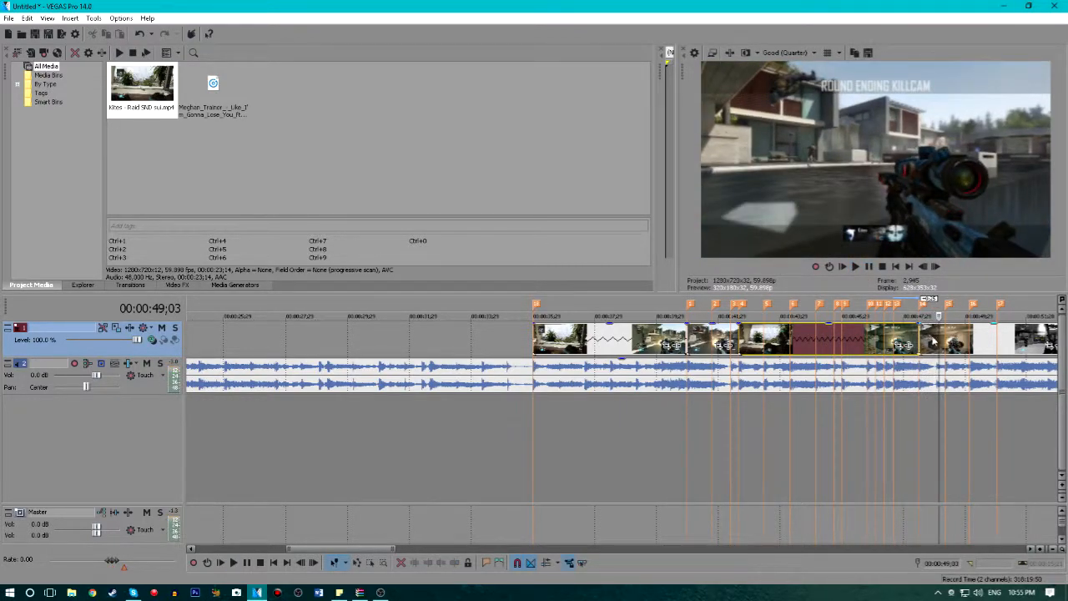
click(921, 334)
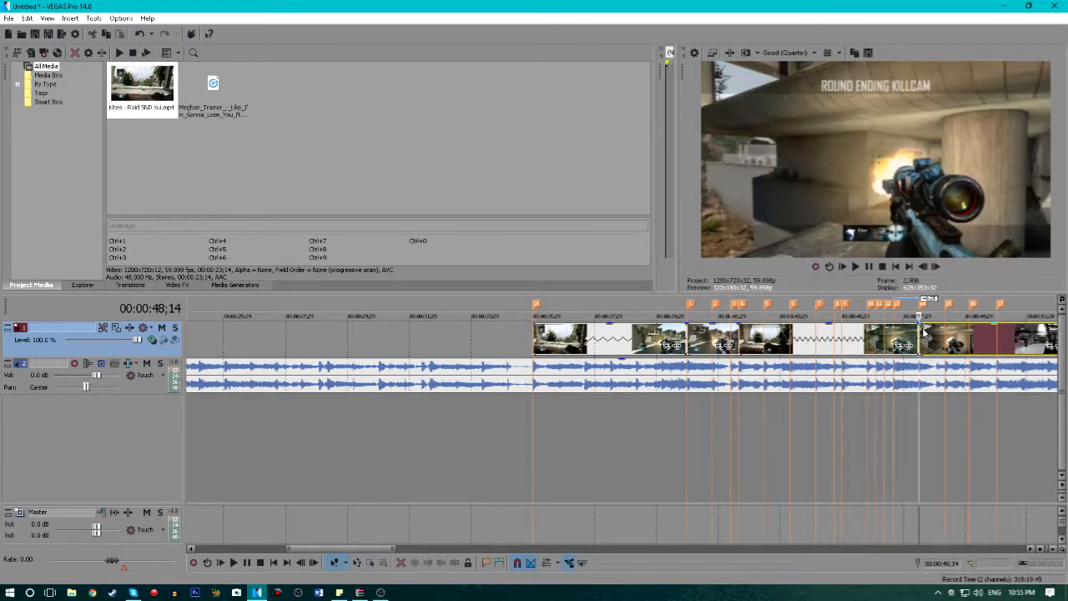
click(870, 264)
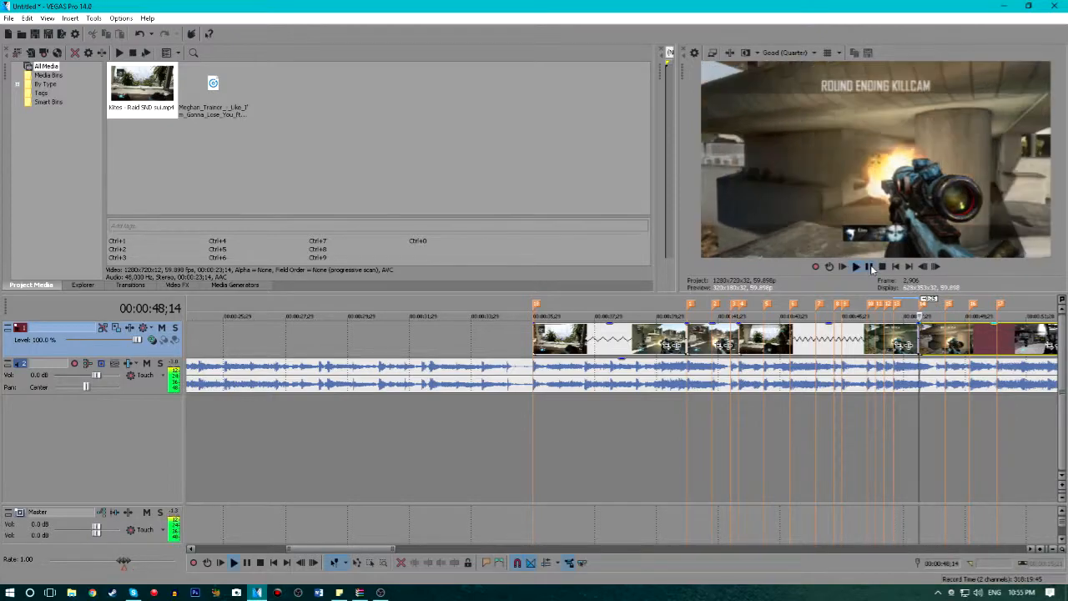
click(870, 265)
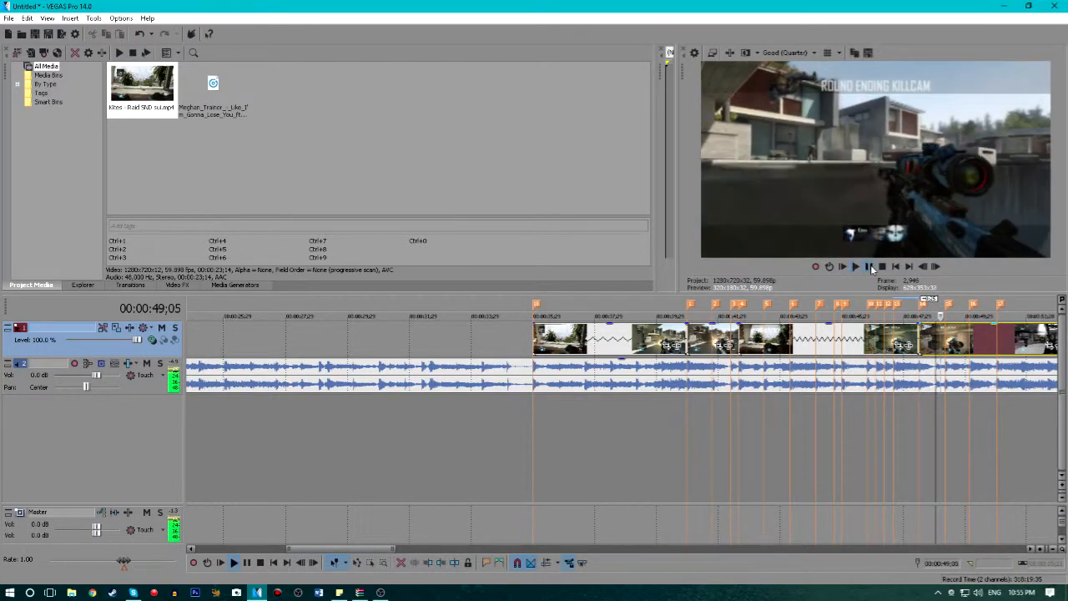
click(870, 264)
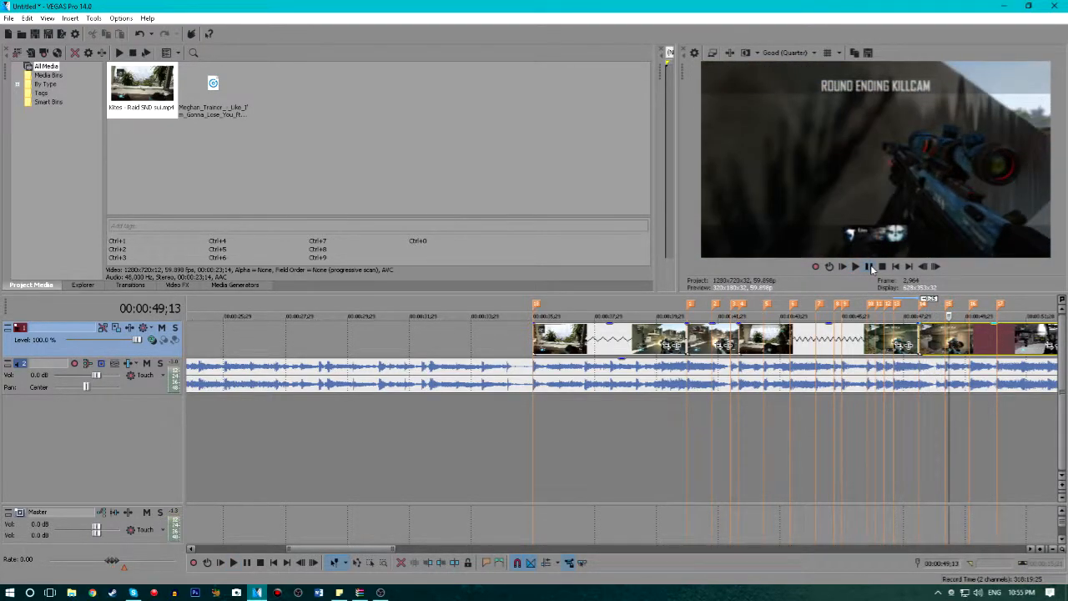
Step: Cut the killcam footage at 00:00:49;13, stretch the part after the shot to end at marker 16, and delete the remaining footage
mouse_move(953, 348)
mouse_down()
mouse_move(977, 349)
mouse_move(957, 340)
mouse_move(971, 340)
mouse_up()
click(977, 344)
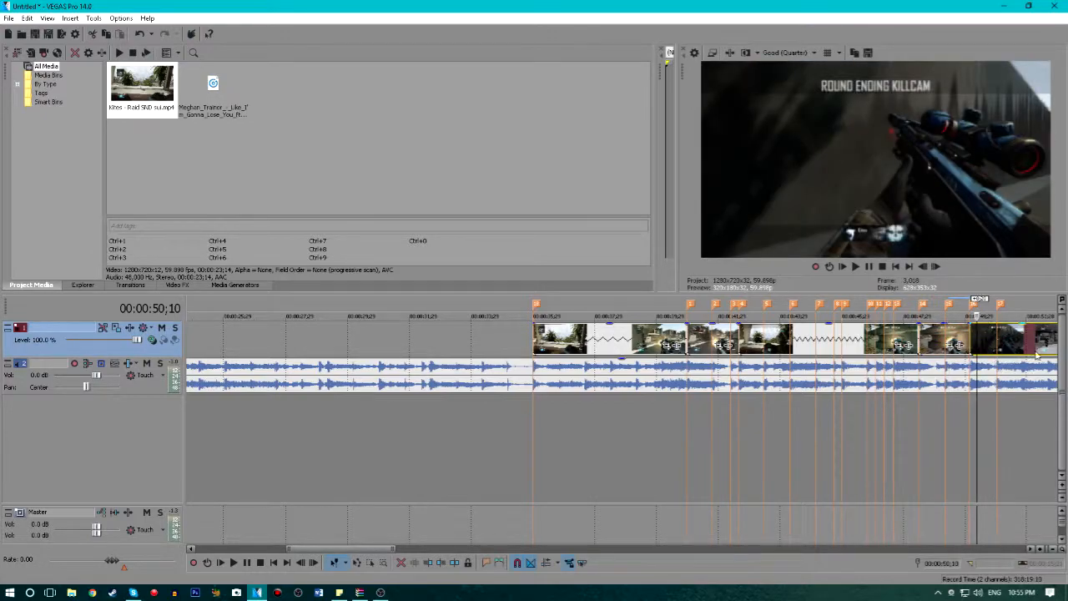
key(Delete)
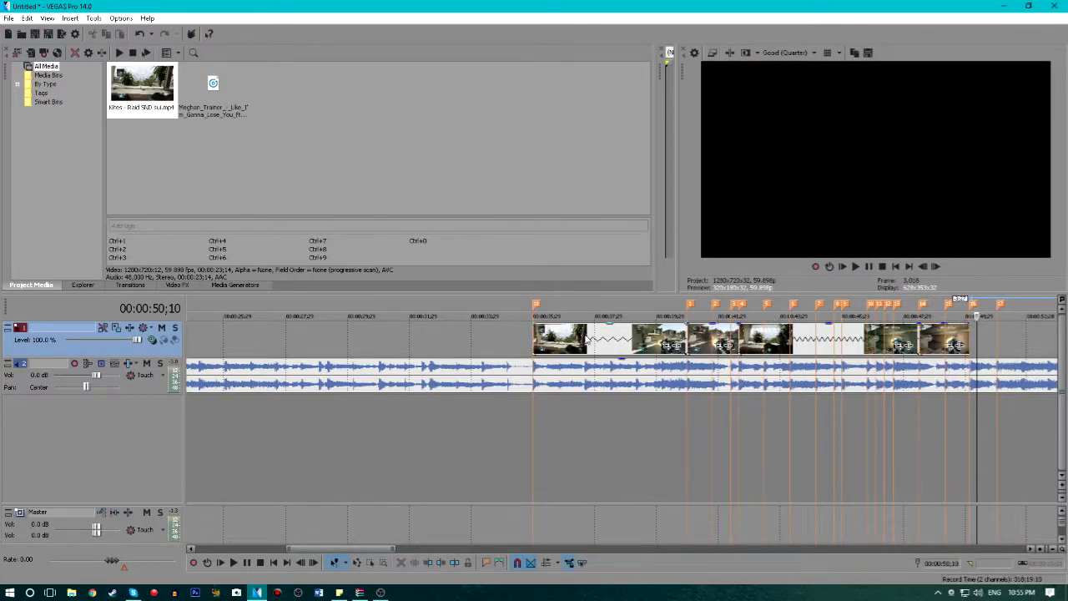
Step: Mark the time range from just before the first clip part to marker 16 and play back the whole synced edit
click(516, 339)
drag(524, 444, 965, 454)
key(space)
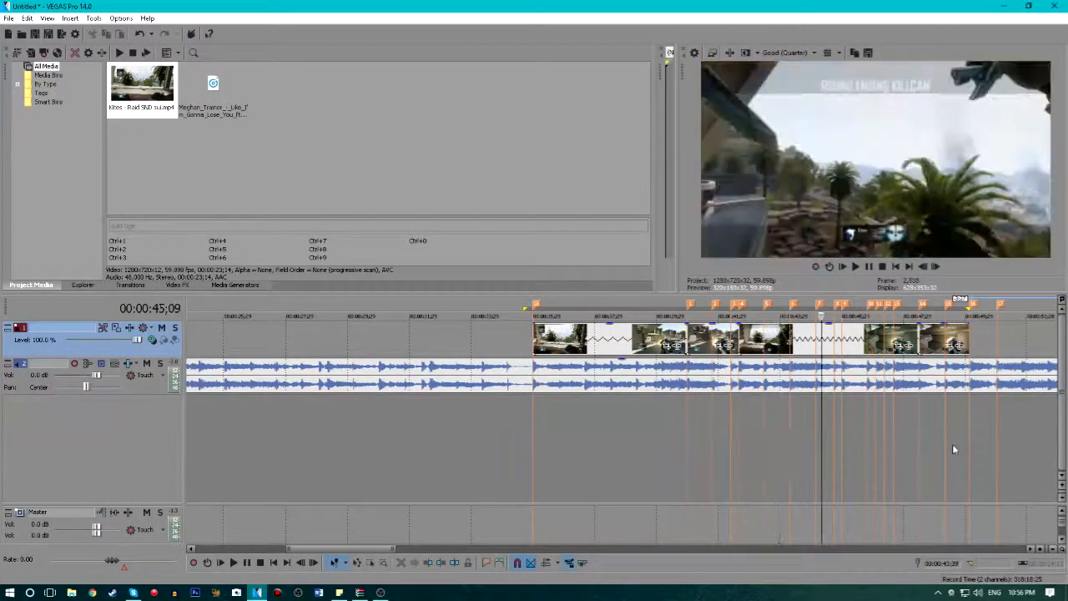
key(space)
key(space)
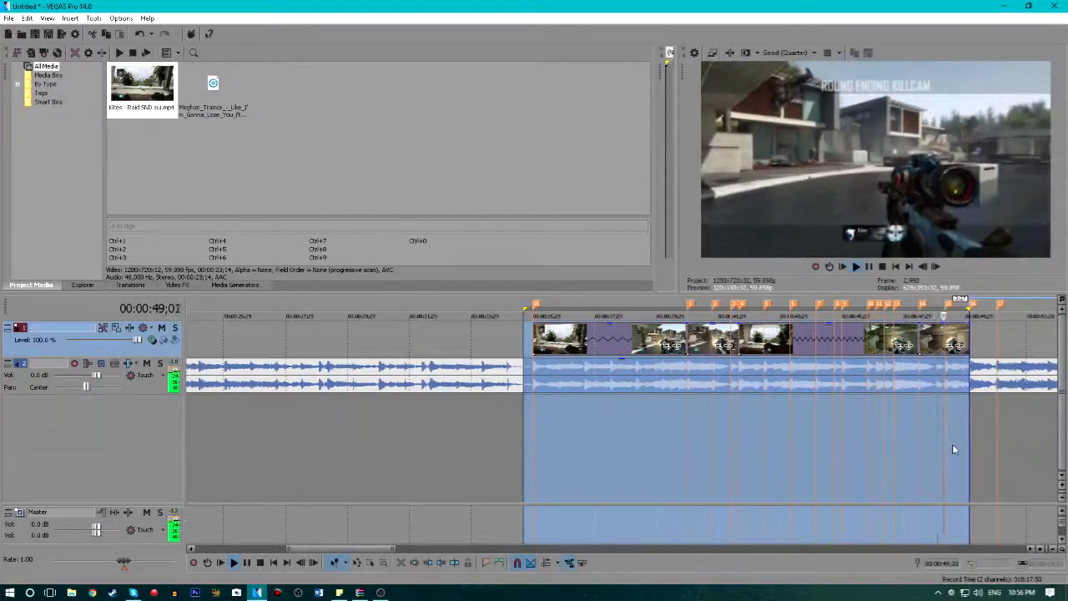
click(872, 266)
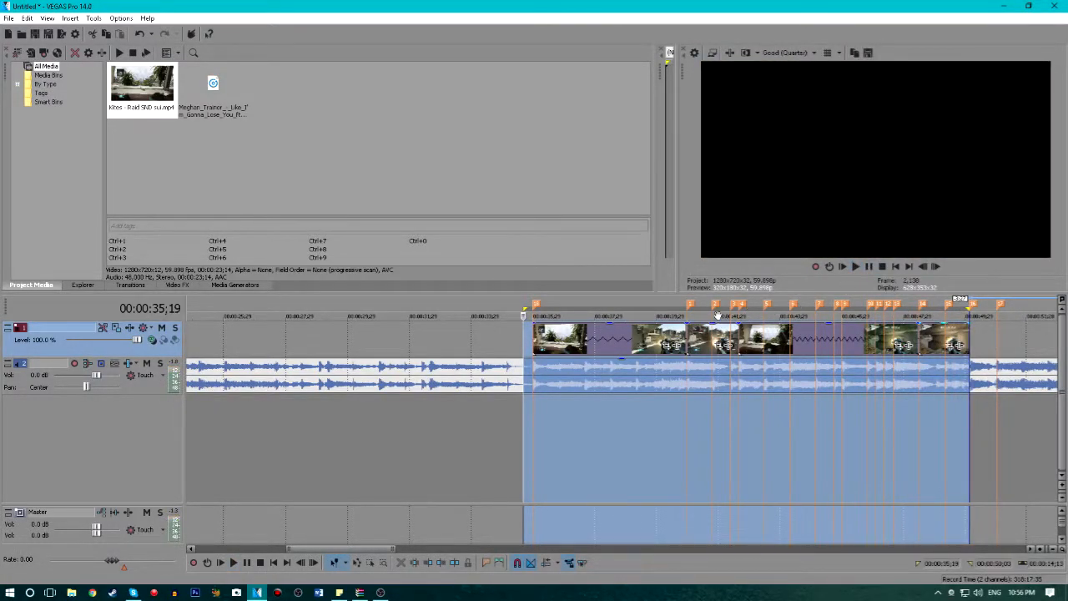
Step: Examine the frames of the stretched clip parts before, between and after the shots to compare their footage
click(616, 337)
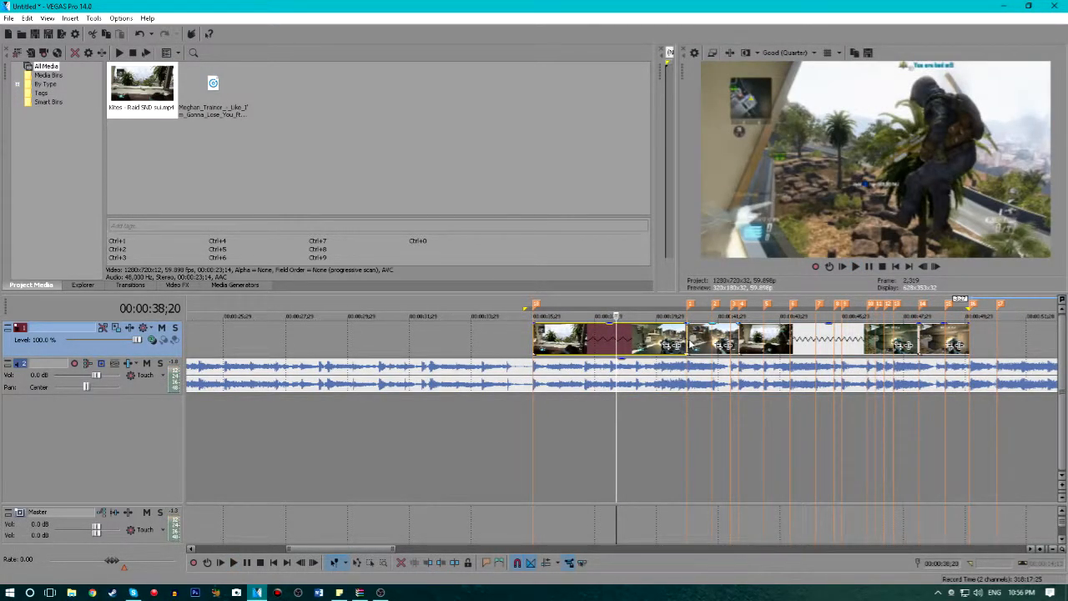
click(915, 336)
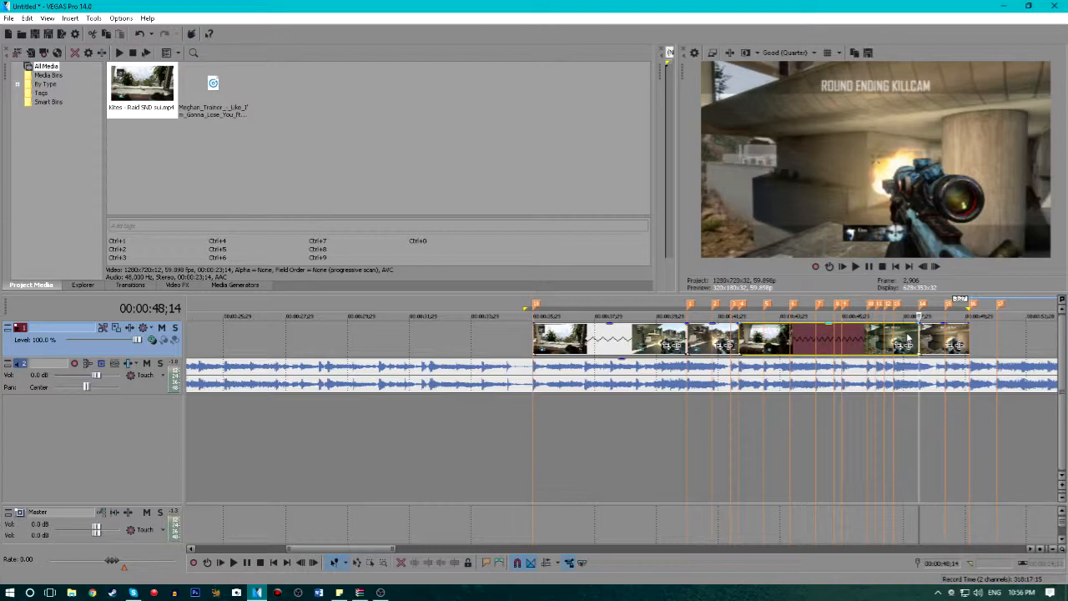
click(556, 340)
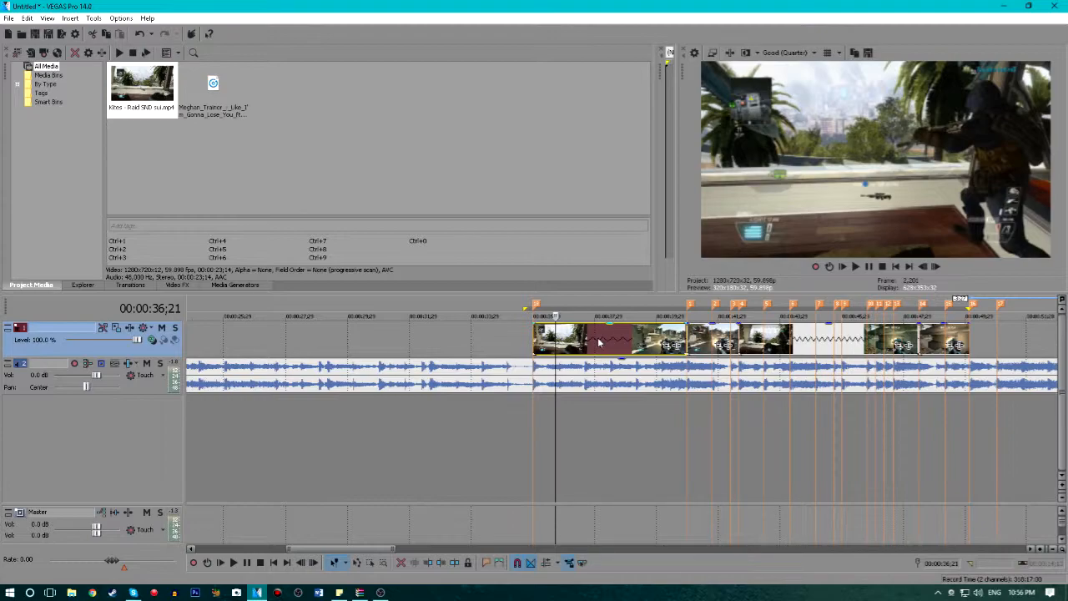
click(646, 342)
click(662, 340)
click(606, 337)
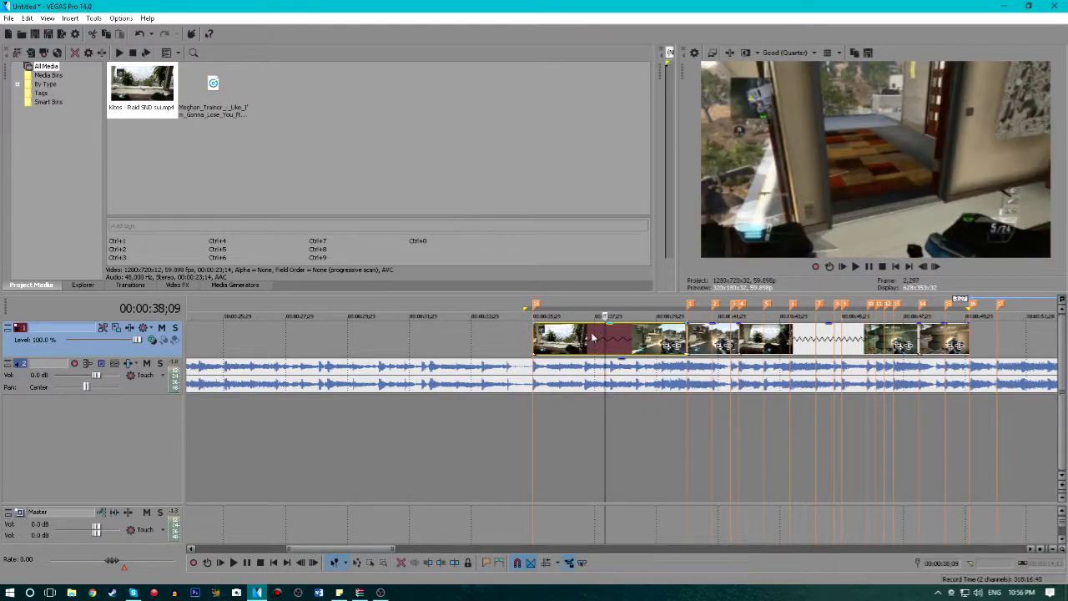
click(562, 340)
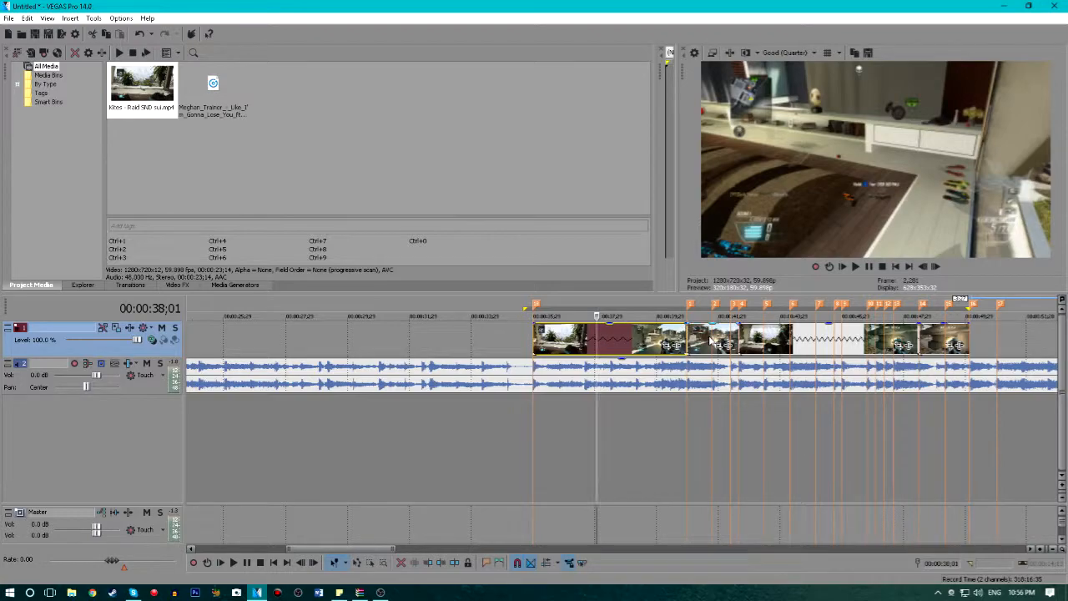
click(639, 332)
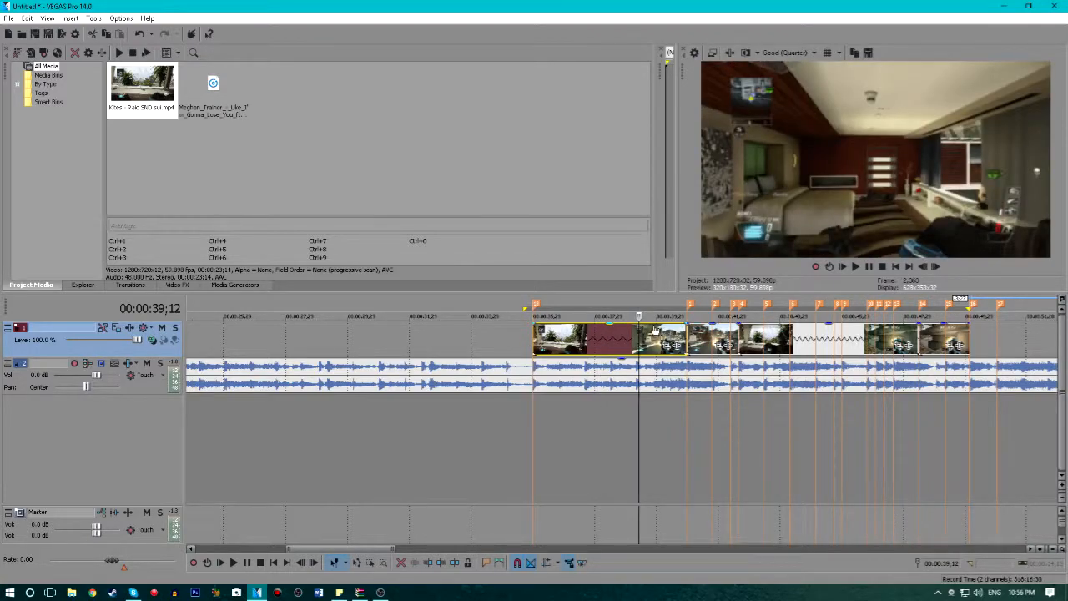
click(703, 340)
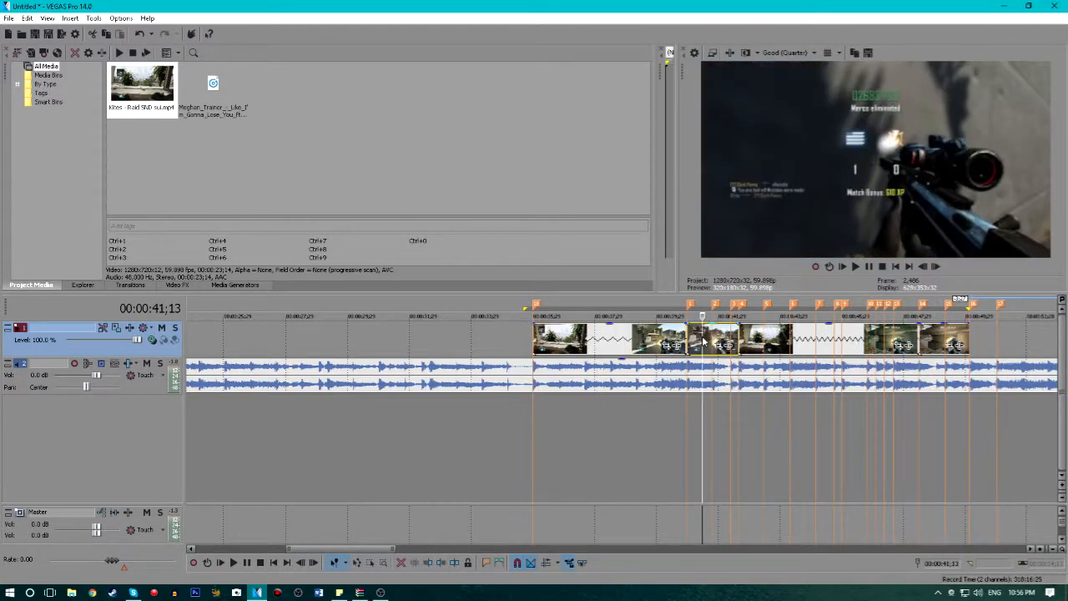
click(958, 339)
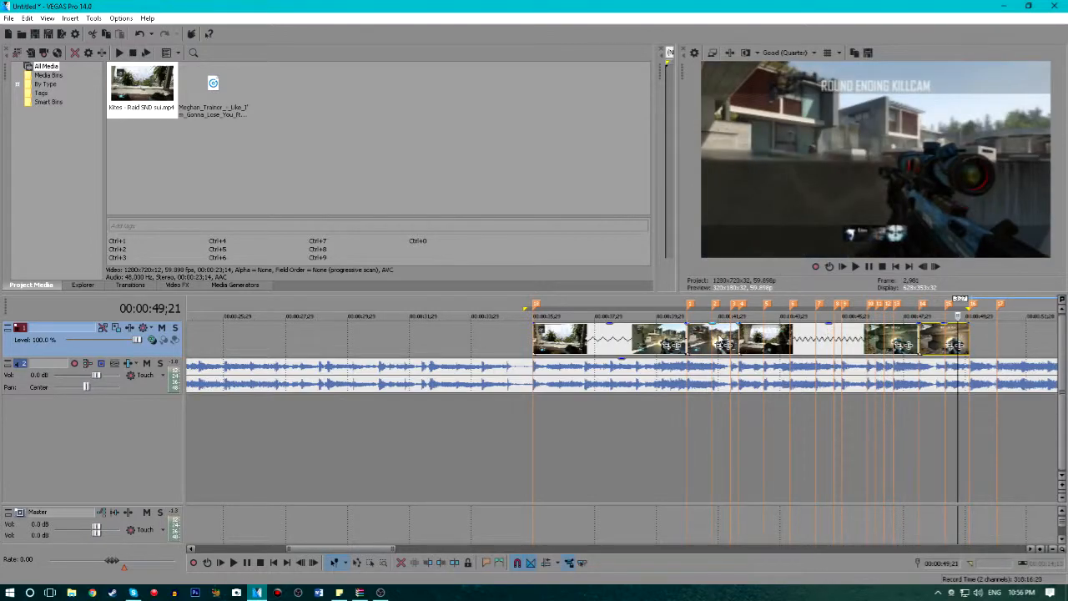
click(705, 332)
click(564, 336)
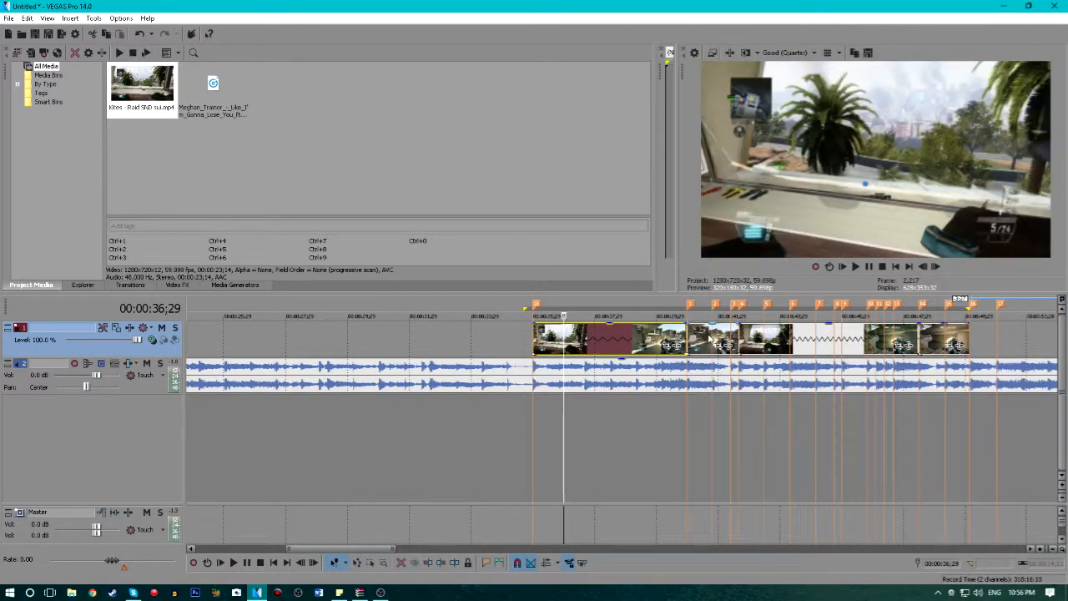
Step: Insert a velocity envelope on the part between markers 1 and 4 and set its starting point to 200% forward velocity
click(709, 336)
scroll(686, 329, up, 1)
scroll(634, 341, up, 2)
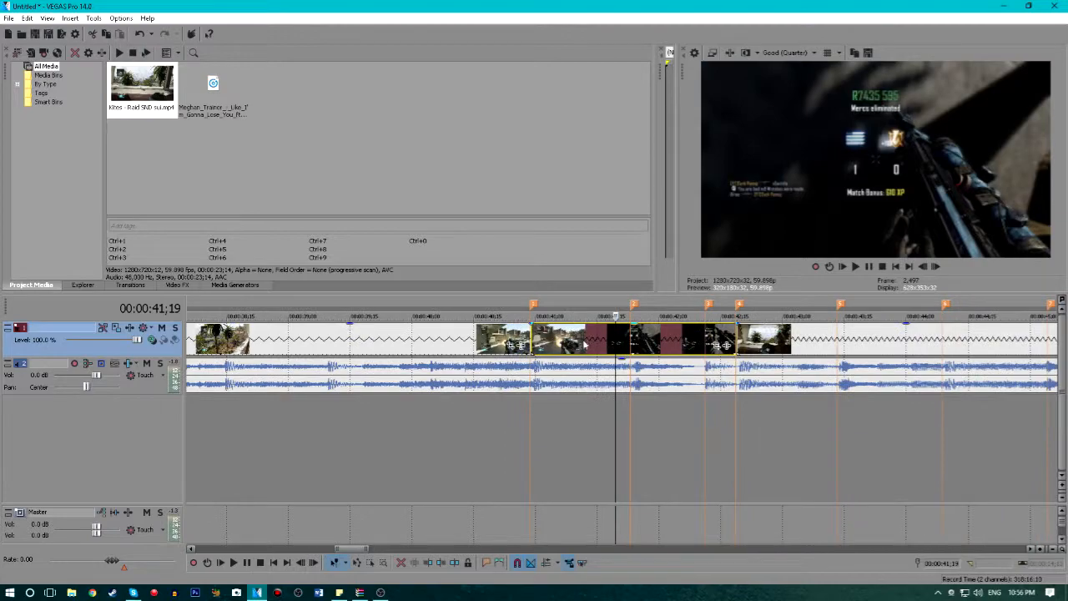
right_click(590, 340)
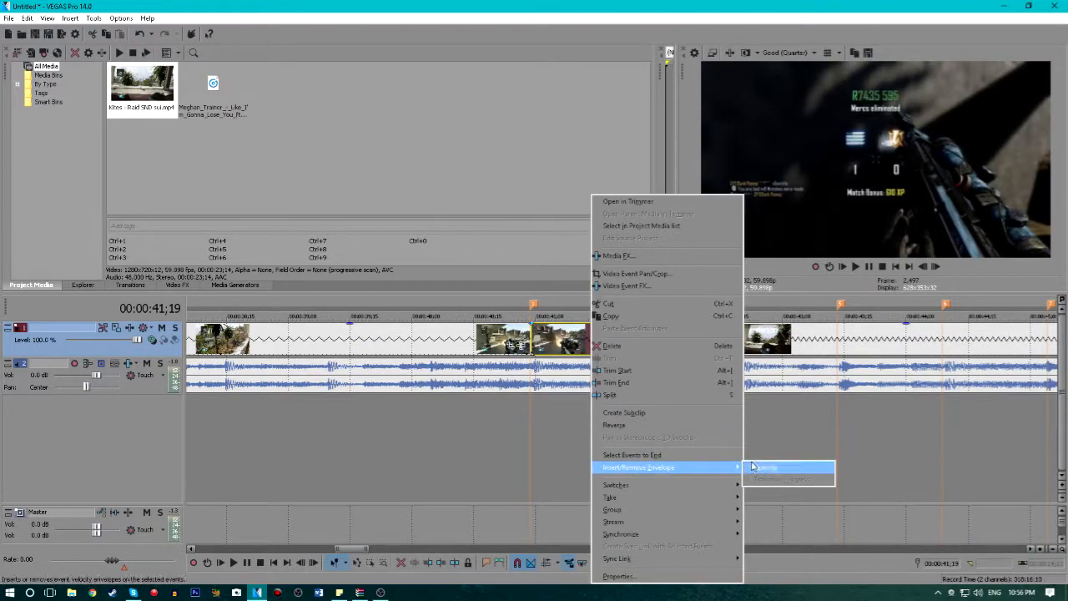
click(780, 468)
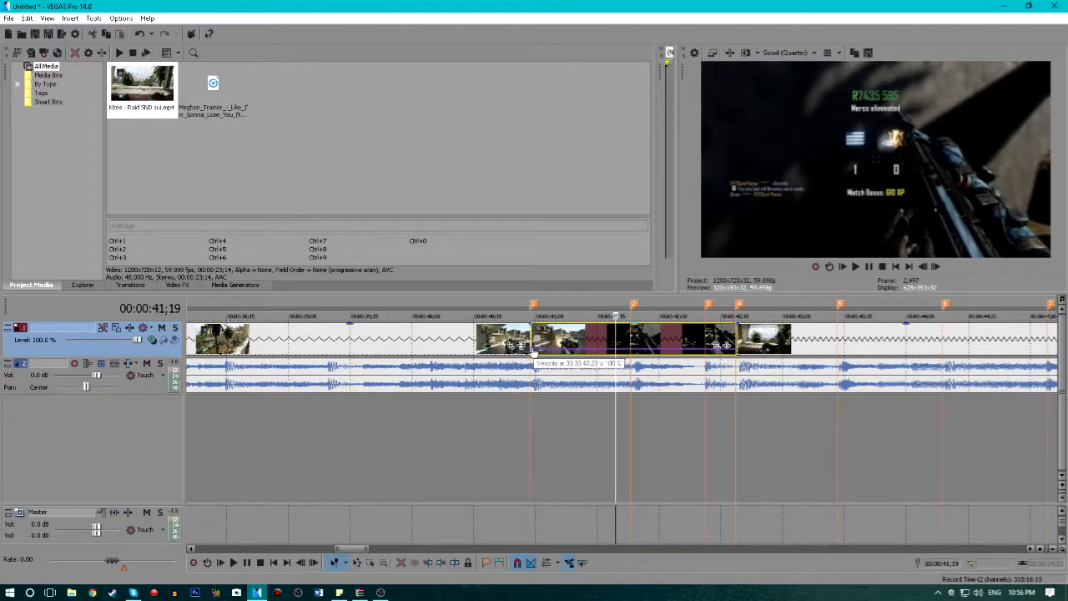
right_click(534, 350)
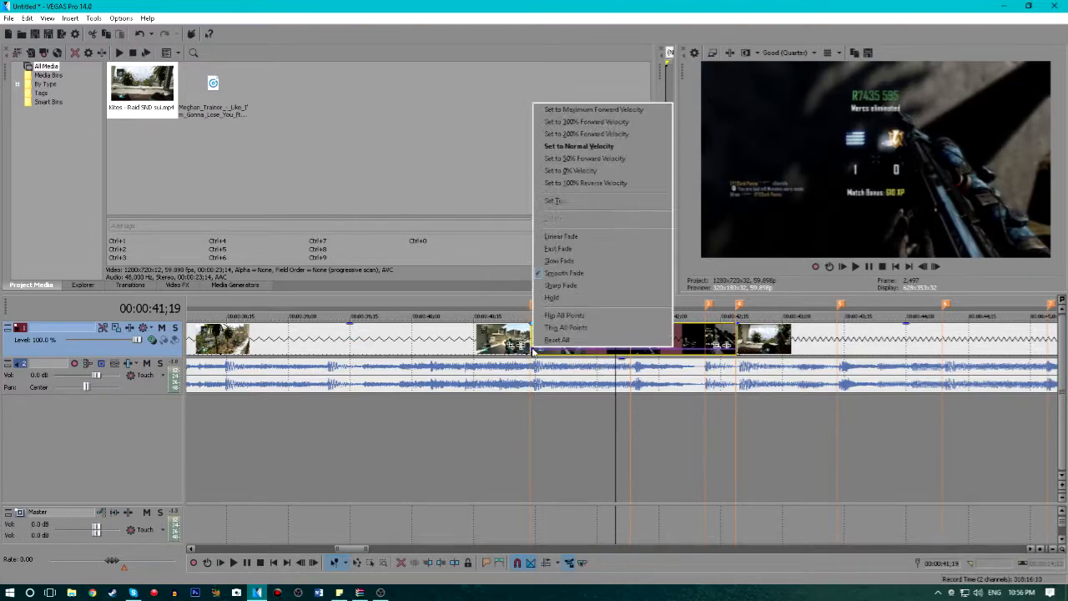
click(572, 133)
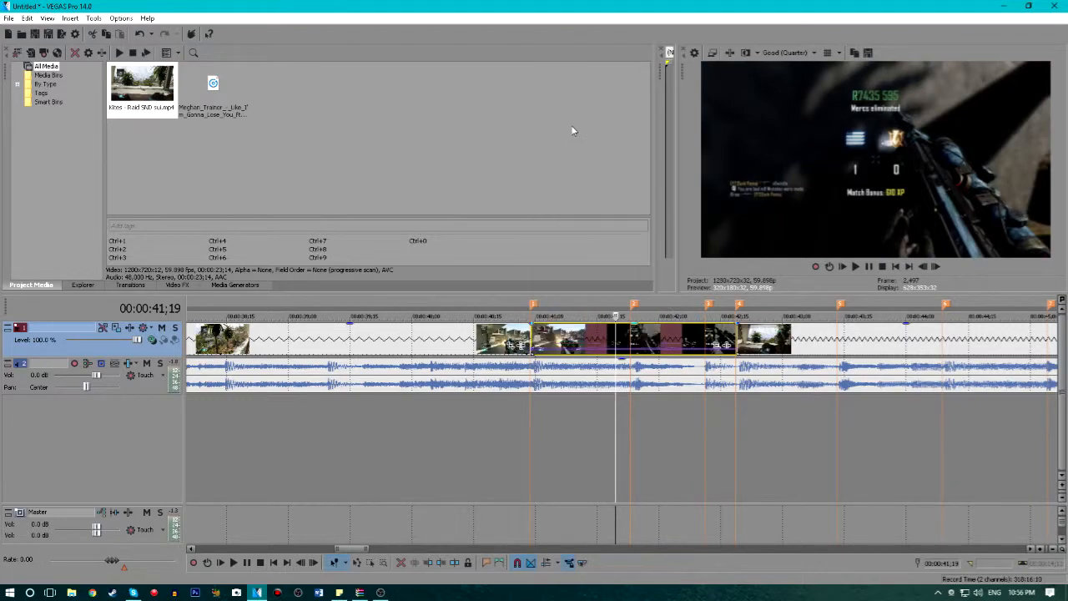
Step: Add a velocity point at 00:00:41;05, shortly after marker 1, and set it to 50% forward velocity
click(557, 343)
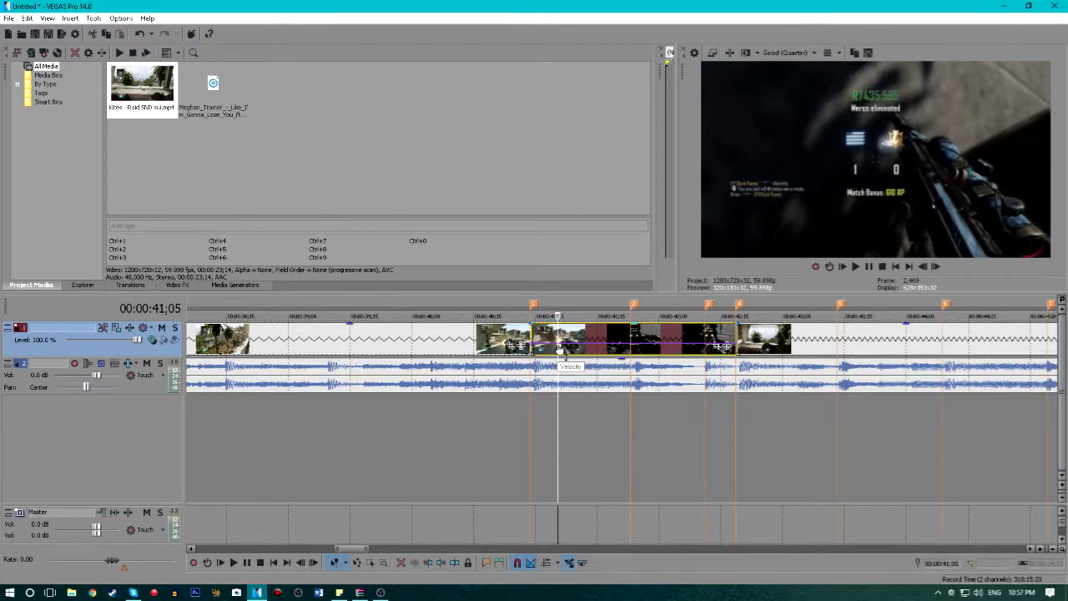
right_click(559, 347)
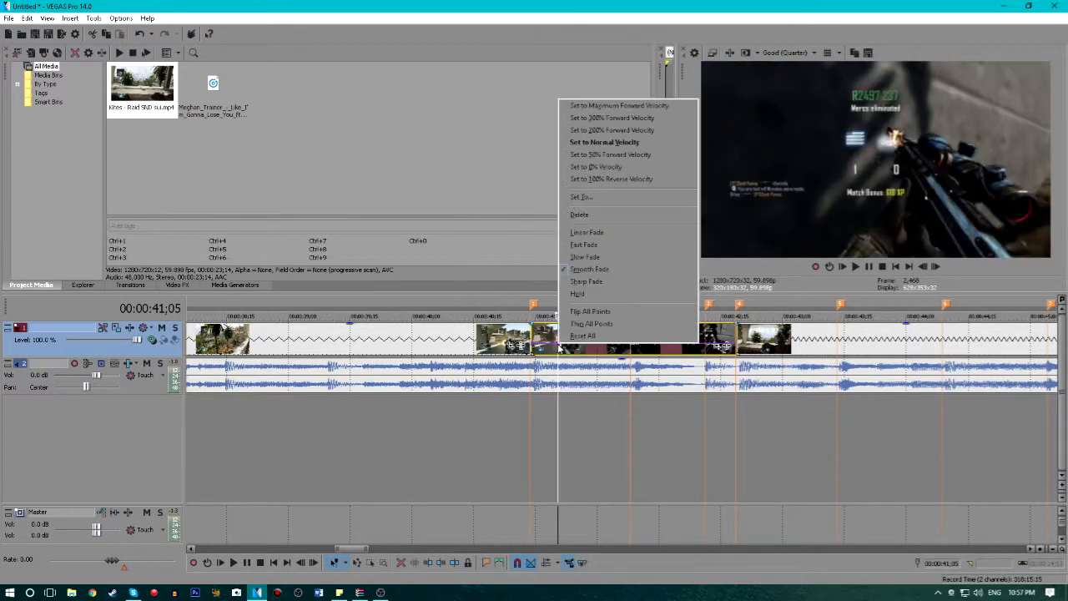
click(584, 158)
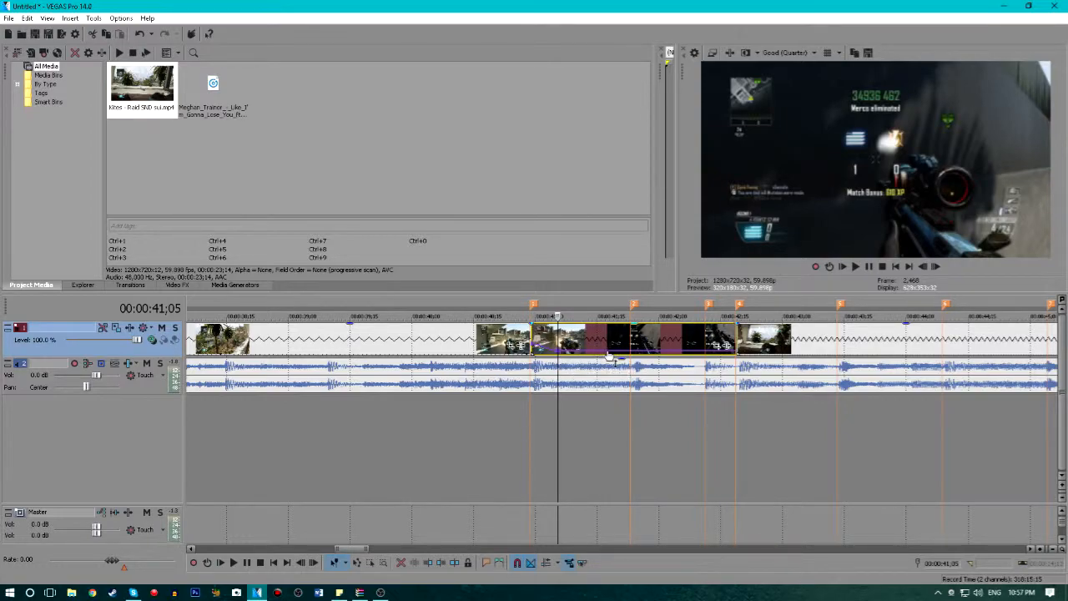
Step: Shift marker 2 slightly later onto the beat and set the velocity point just before it to 50% forward velocity
click(608, 358)
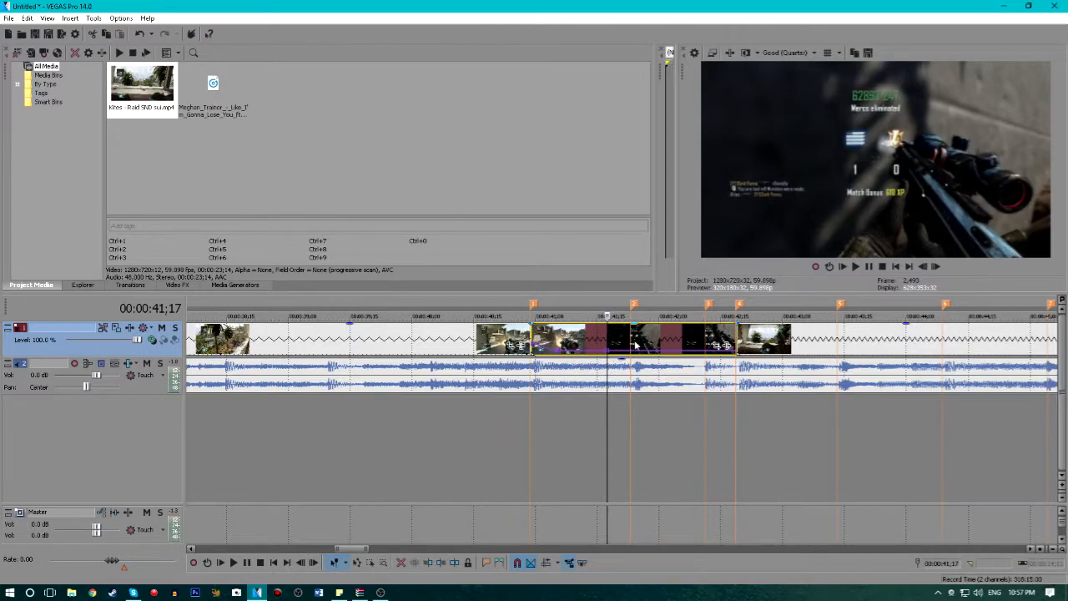
drag(634, 306, 638, 306)
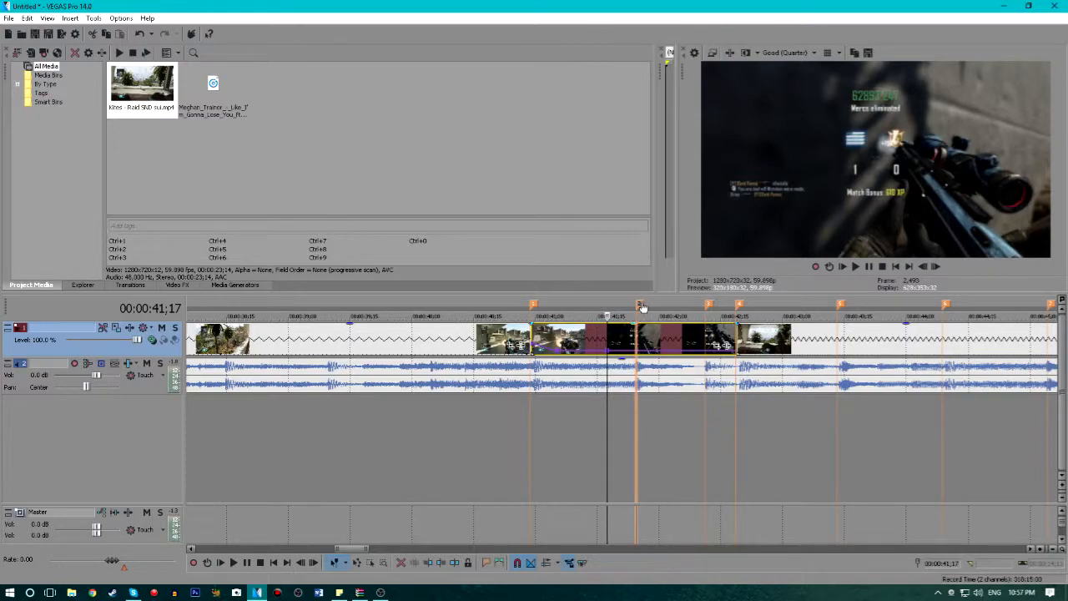
right_click(622, 349)
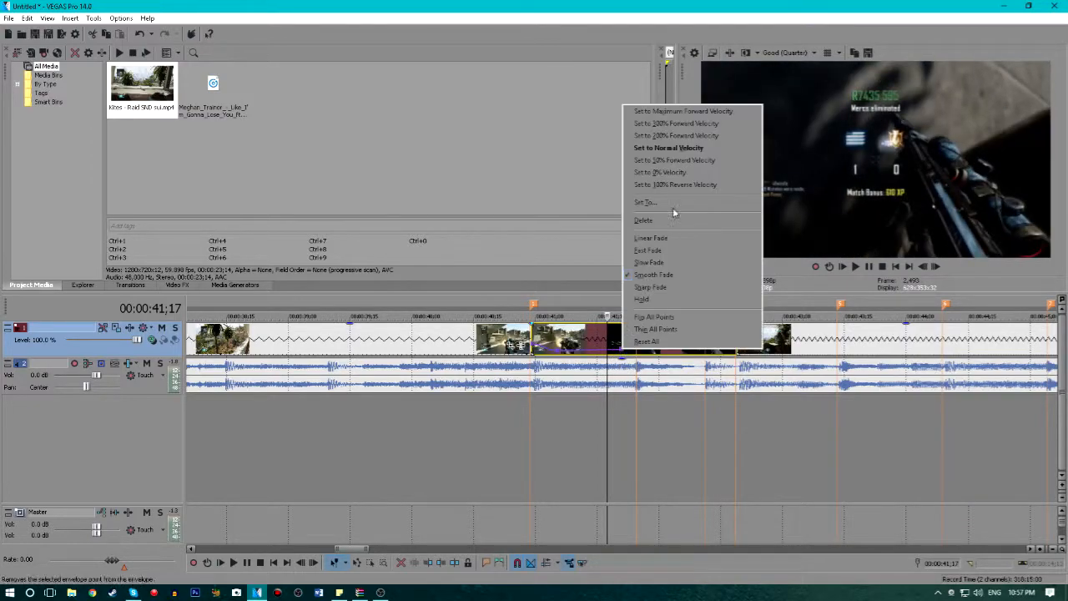
click(655, 159)
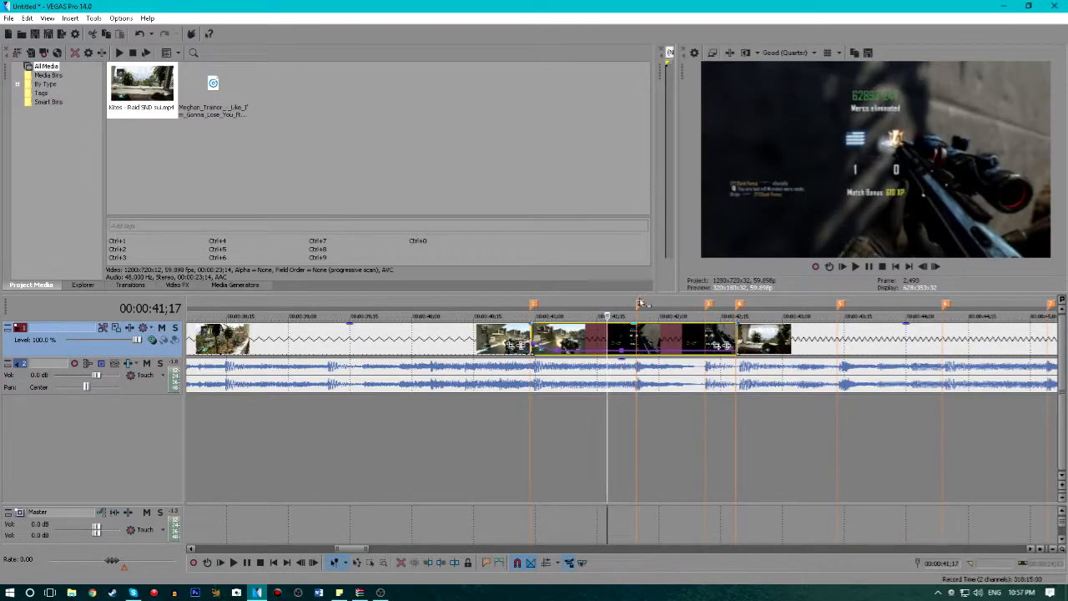
right_click(618, 348)
click(659, 164)
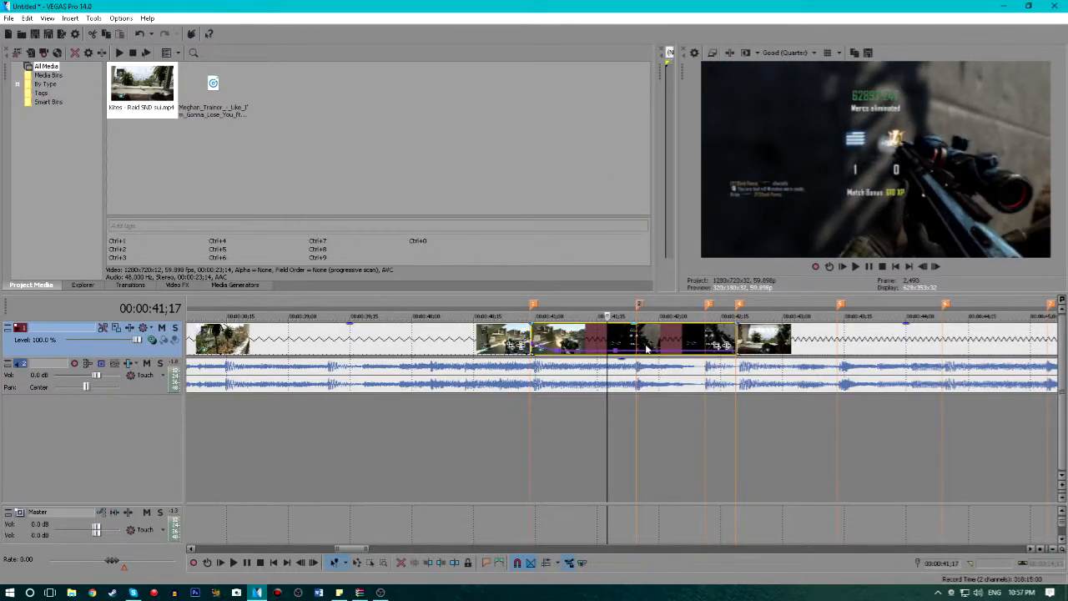
Step: Add velocity points at 00:00:41;29, 00:00:42;06 and 00:00:42;14, plus just before and at the end of the part between markers 1 and 4
click(657, 357)
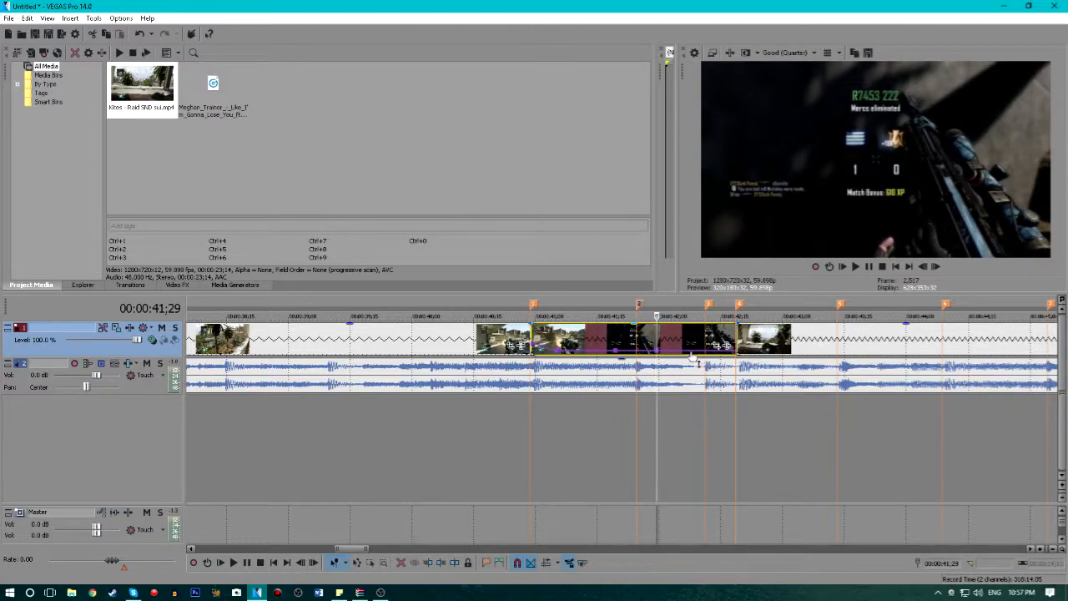
click(688, 357)
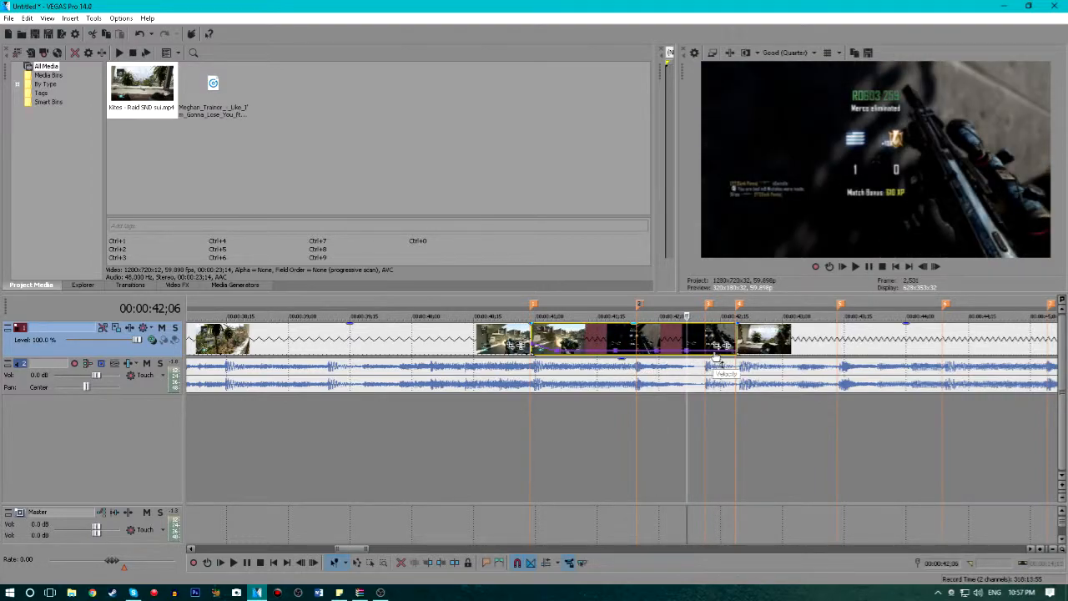
click(717, 356)
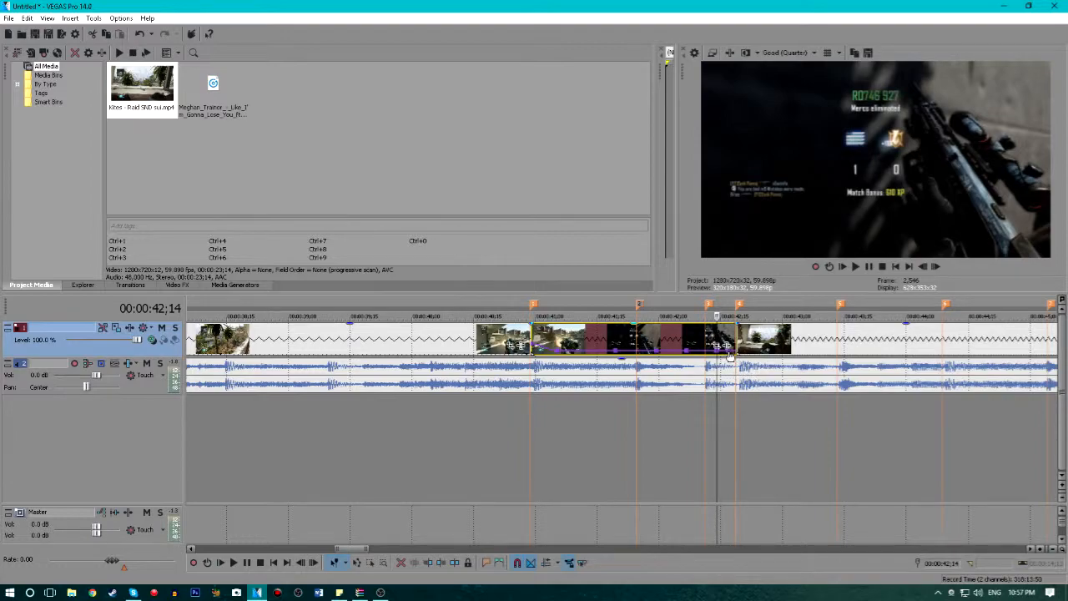
click(729, 355)
click(735, 357)
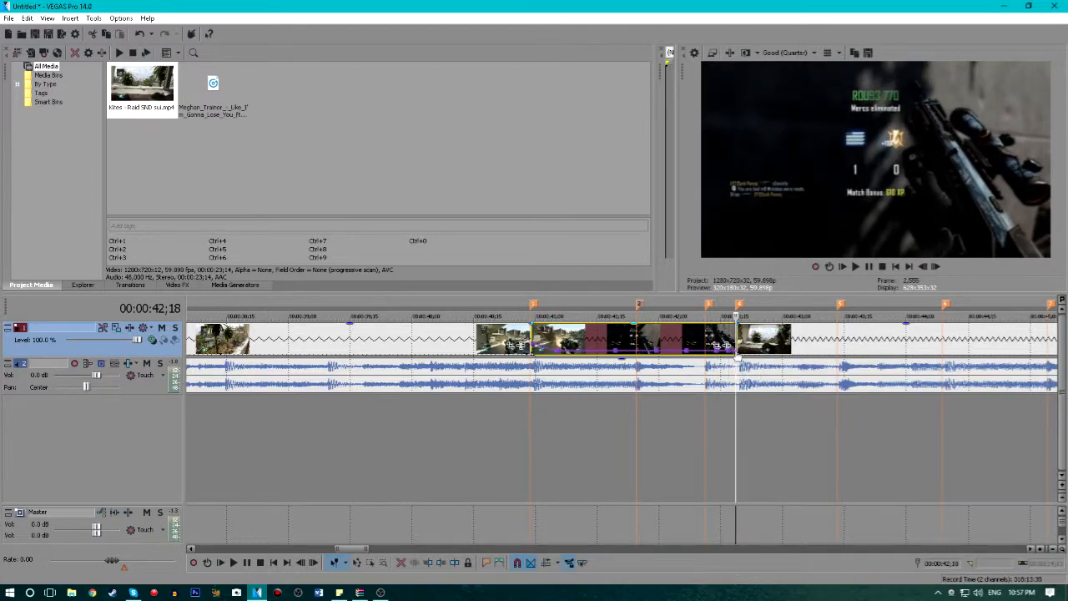
Step: Set the velocity points at the part's end, at marker 3 and at marker 2 to 300% forward velocity
right_click(735, 351)
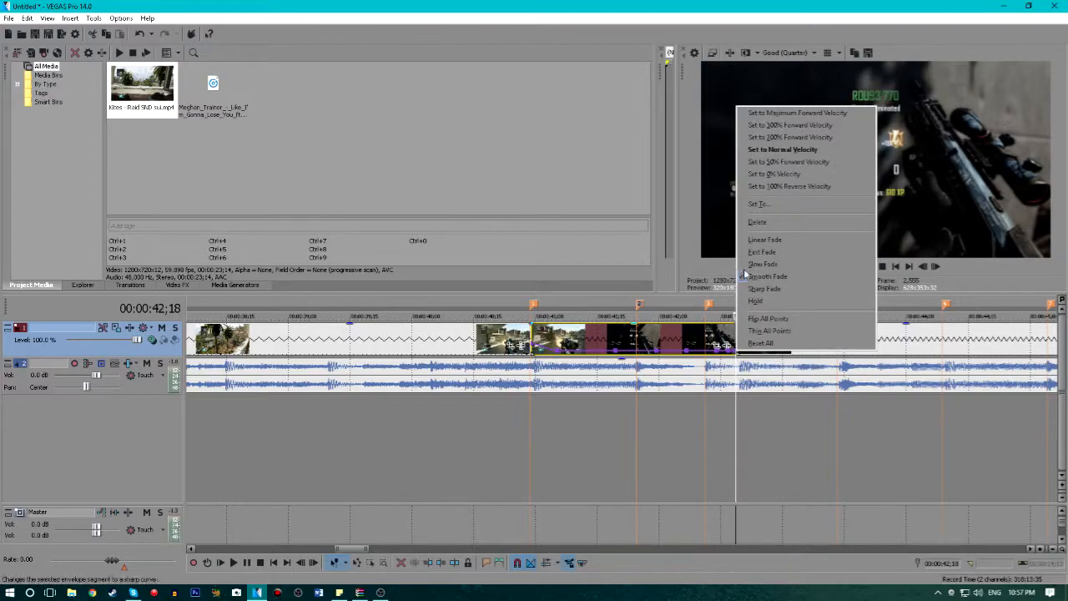
click(770, 125)
click(706, 356)
right_click(706, 356)
click(762, 136)
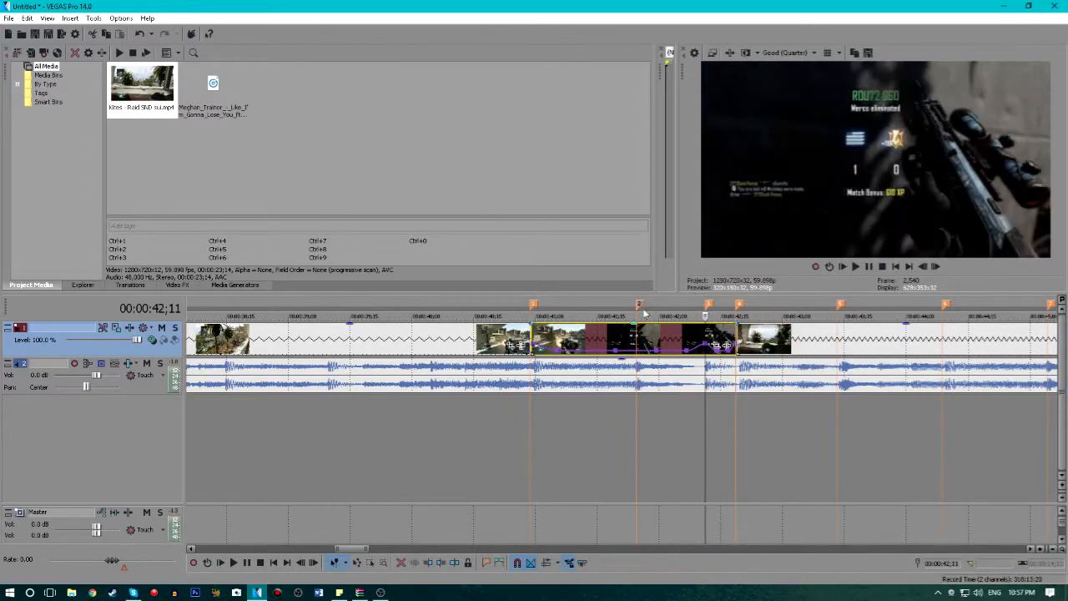
right_click(637, 354)
click(693, 127)
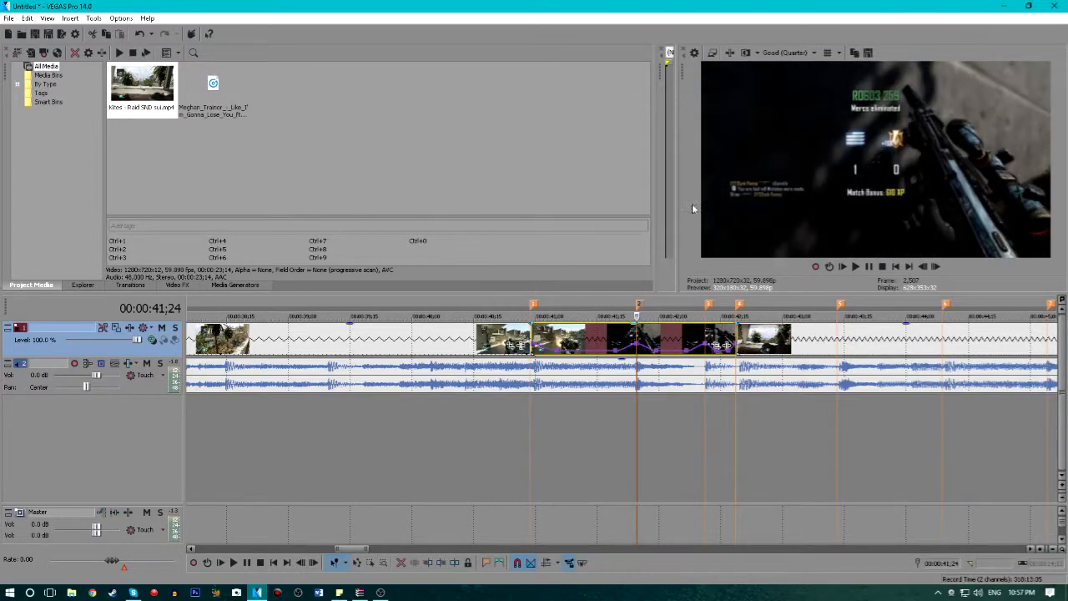
Step: Play back the section from before marker 1 to just after marker 4 to check the velocity changes against the beat
click(522, 461)
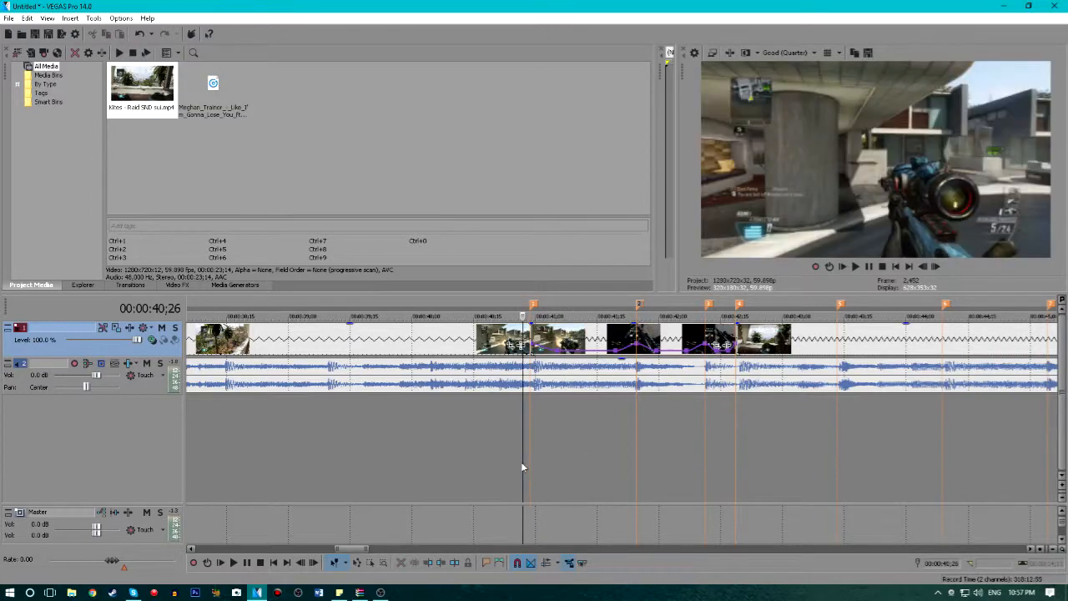
drag(406, 479, 753, 471)
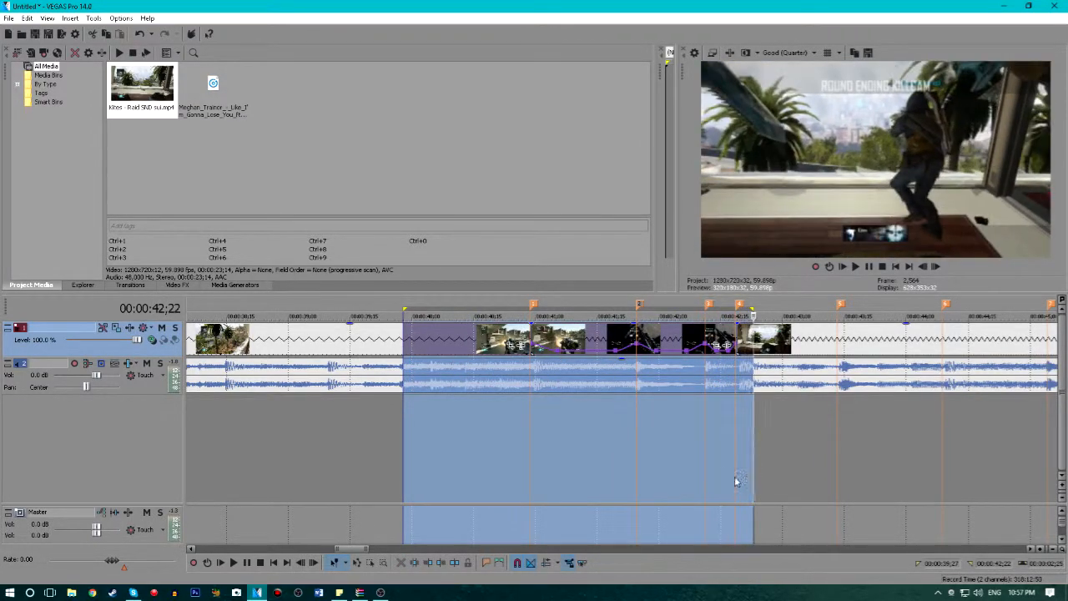
key(space)
key(space)
key(space)
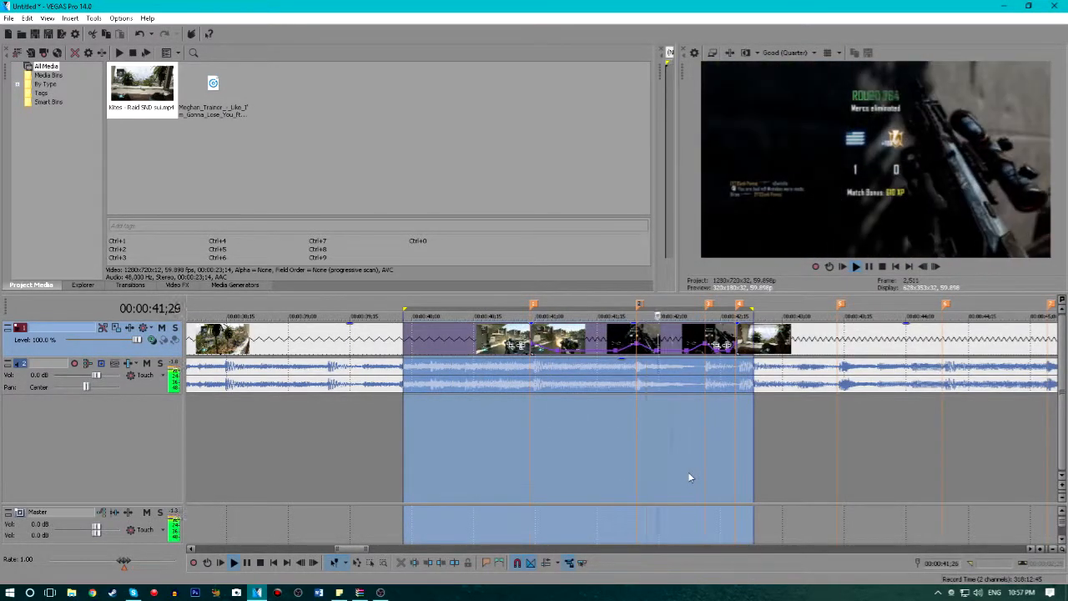
Step: Bring the velocity points after marker 2 and before marker 3 closer to those markers and set both to 50% forward velocity
click(611, 338)
scroll(696, 347, up, 2)
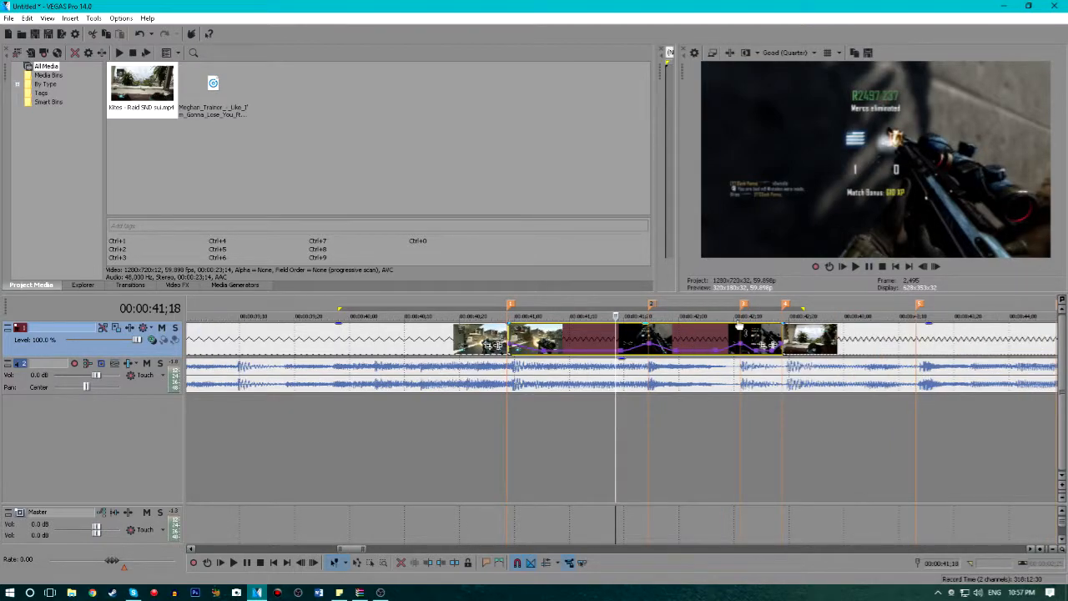
scroll(729, 351, up, 2)
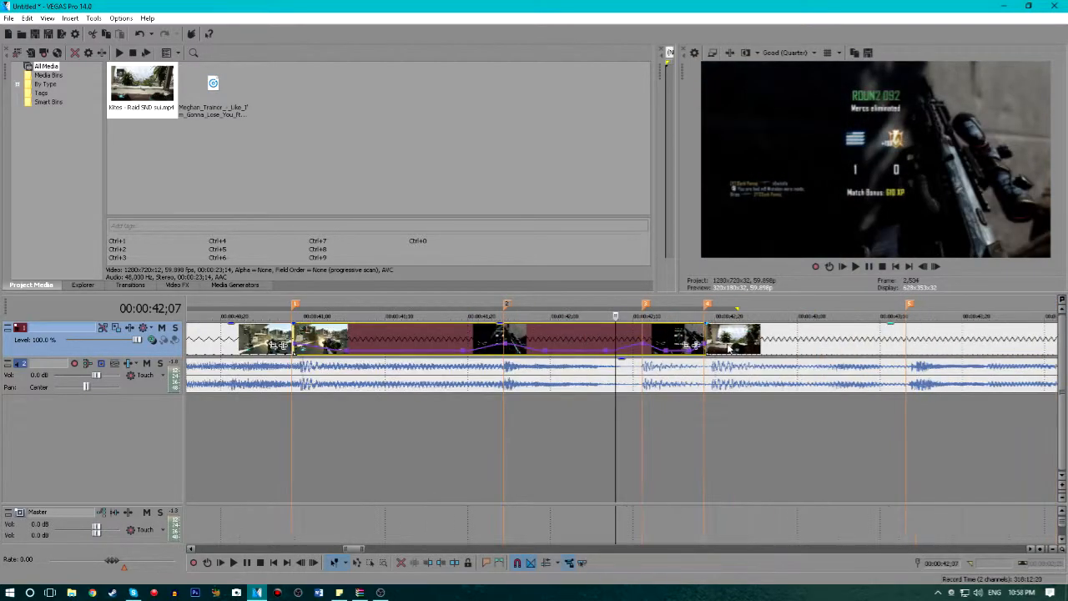
right_click(625, 348)
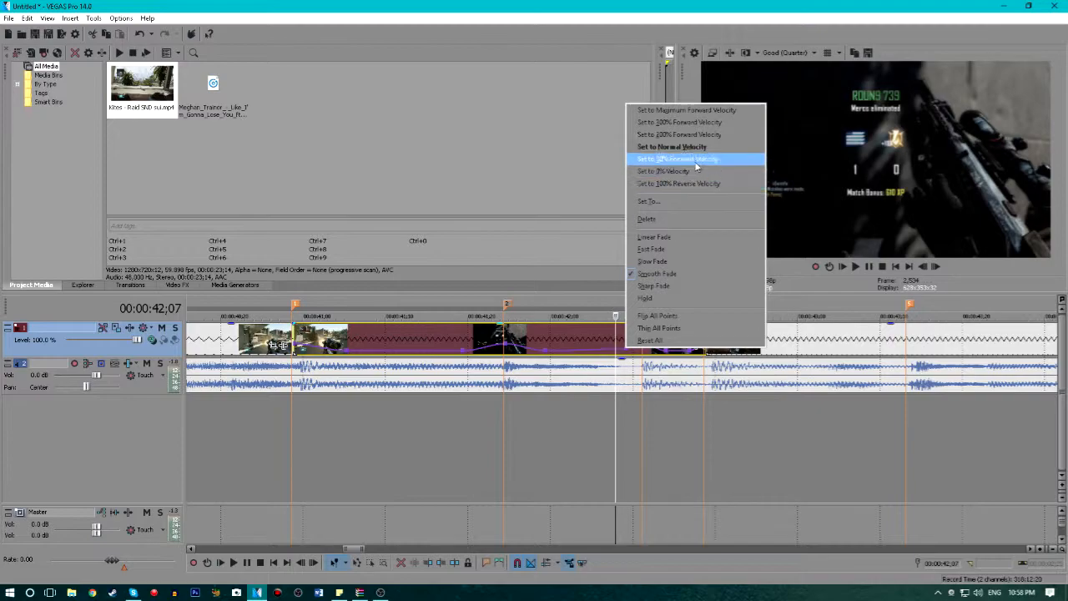
click(705, 159)
right_click(534, 351)
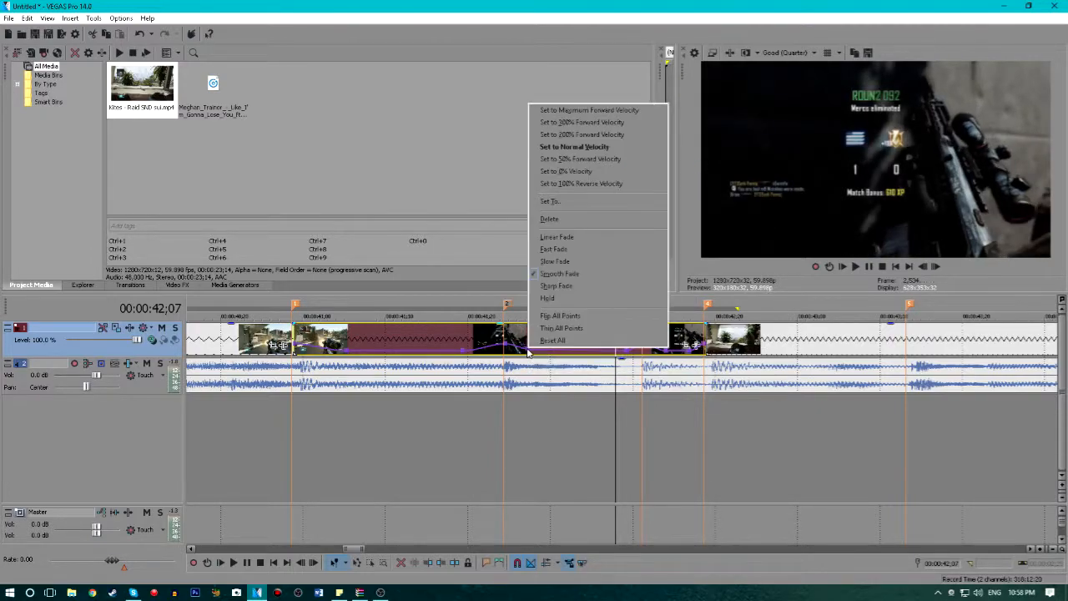
click(584, 159)
Step: Move the velocity point before marker 2 closer to it, to 00:00:41;21, and set it to 50% forward velocity
drag(464, 349, 485, 354)
key(Delete)
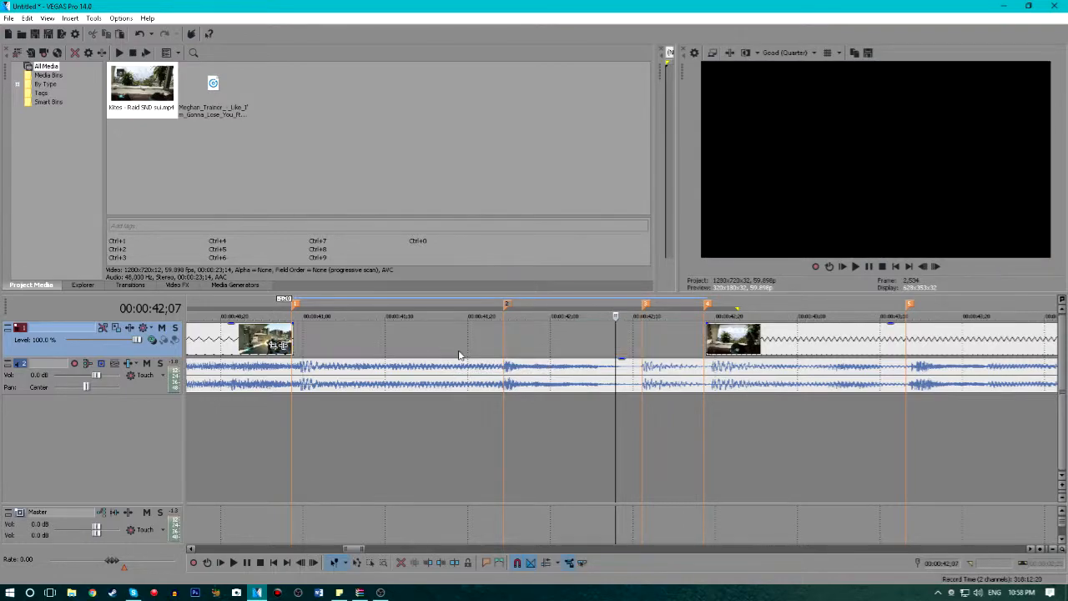
key(ctrl+z)
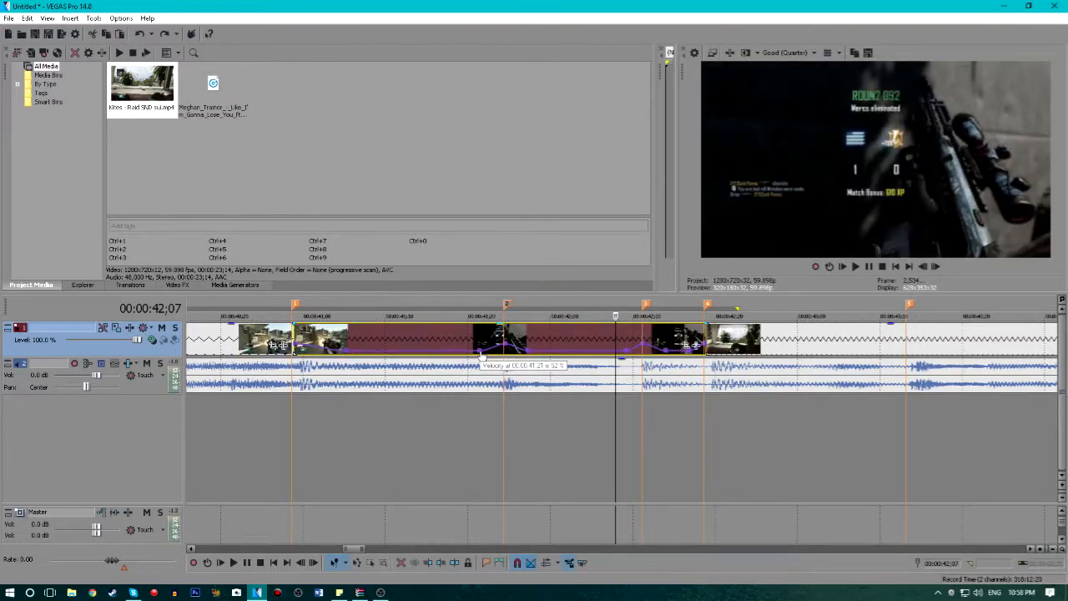
right_click(480, 352)
click(555, 163)
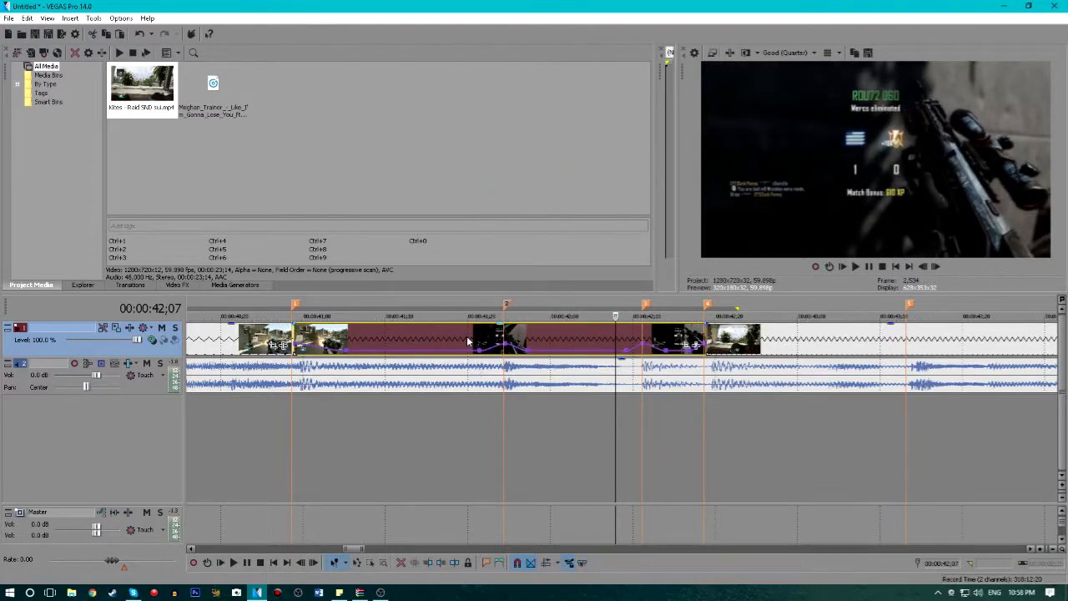
Step: Play back the part between markers 1 and 4, including the footage just around it, to check its speed ramps against the song
click(468, 342)
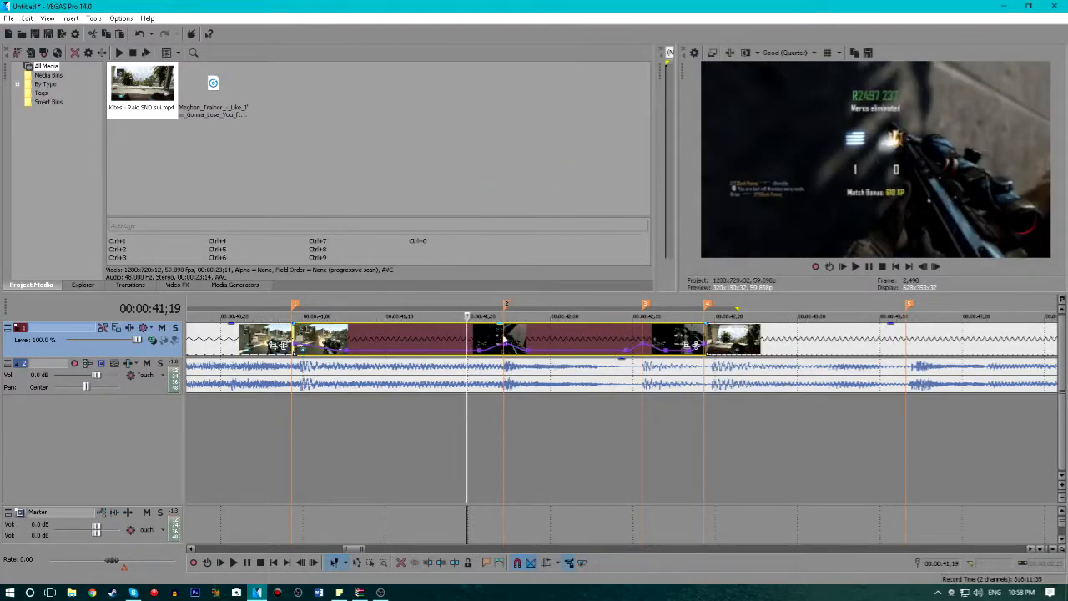
click(869, 266)
drag(365, 424, 689, 436)
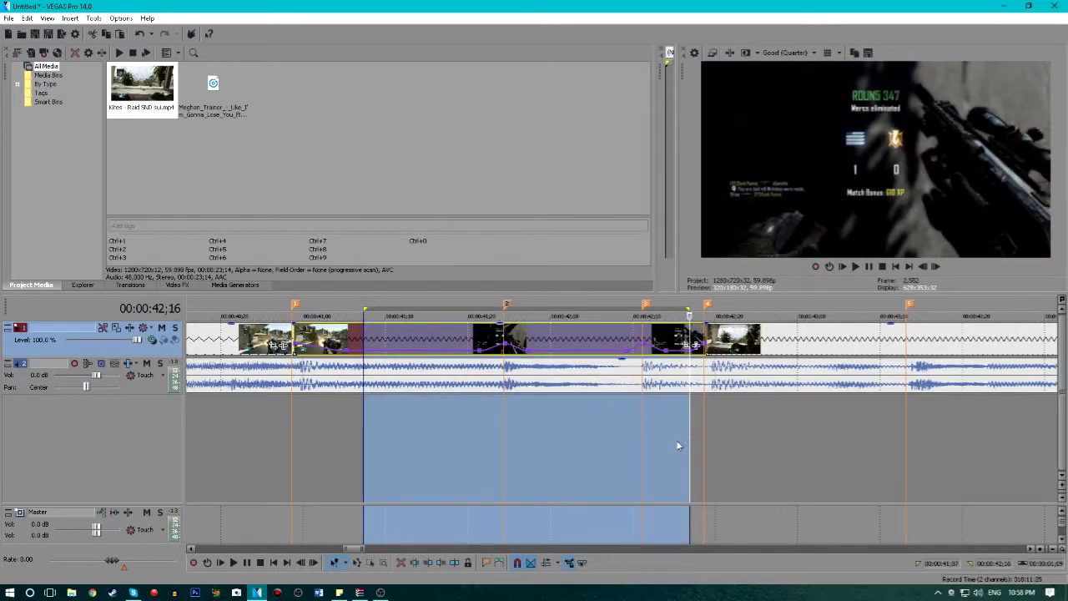
key(space)
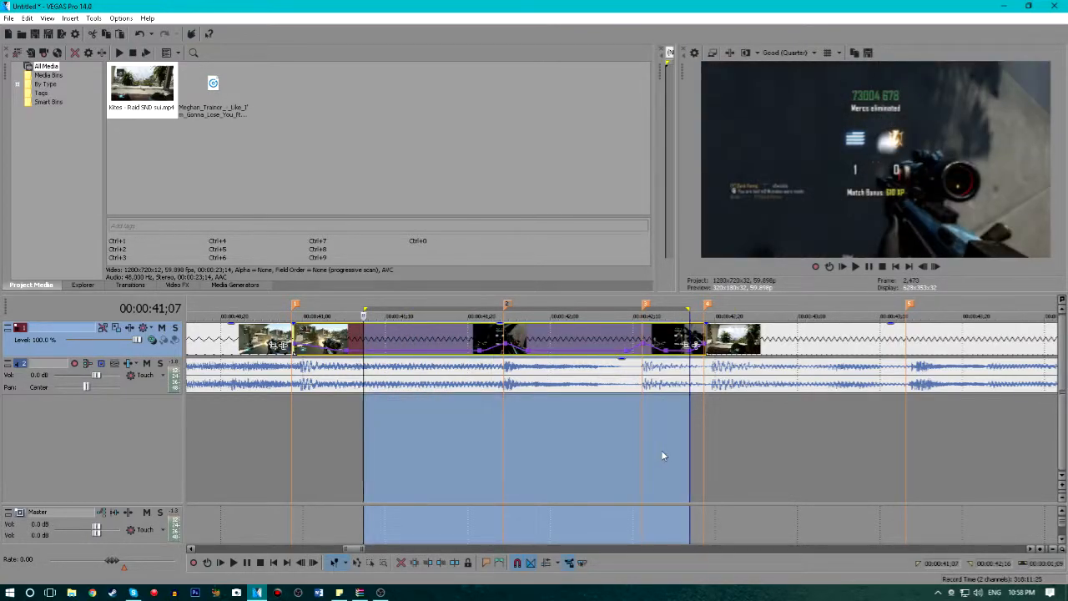
key(space)
click(527, 460)
drag(484, 451, 612, 442)
click(409, 434)
drag(251, 433, 720, 461)
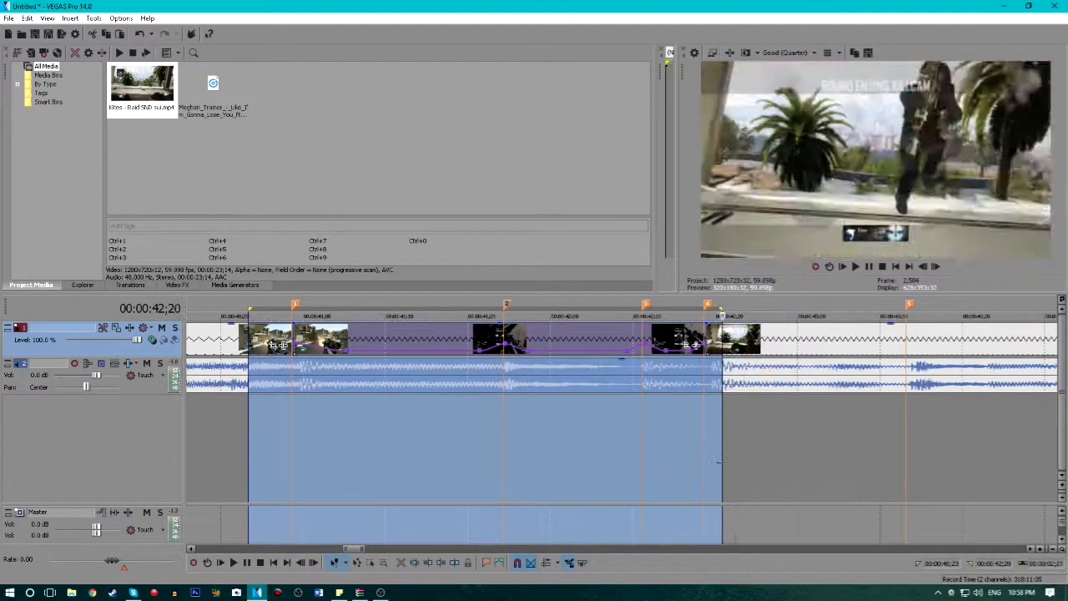
key(space)
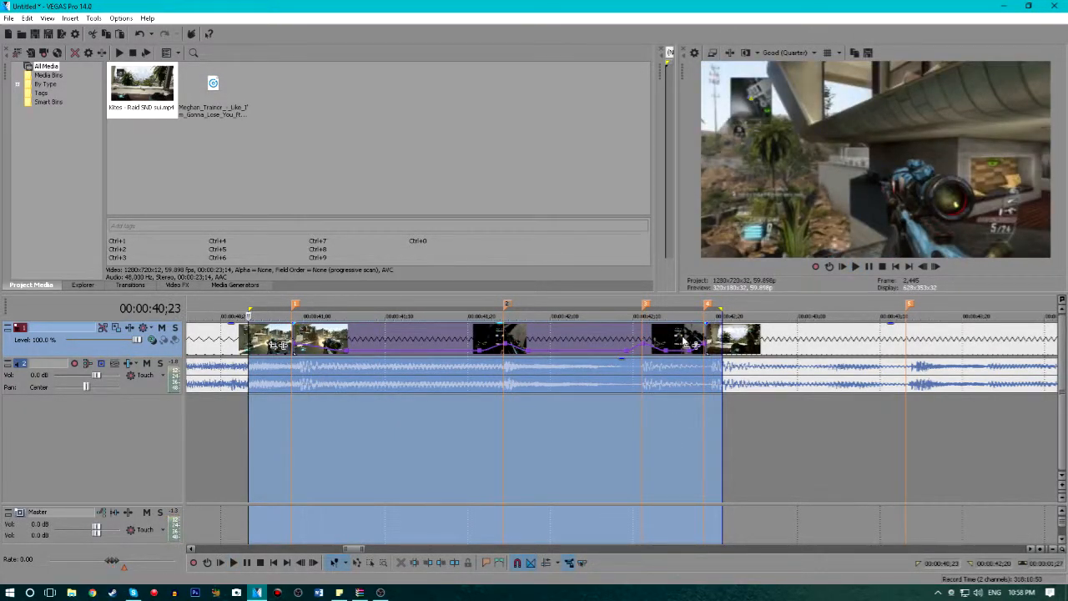
Step: Shift marker 5 slightly later onto the beat and insert a velocity envelope on the part after marker 4
click(684, 342)
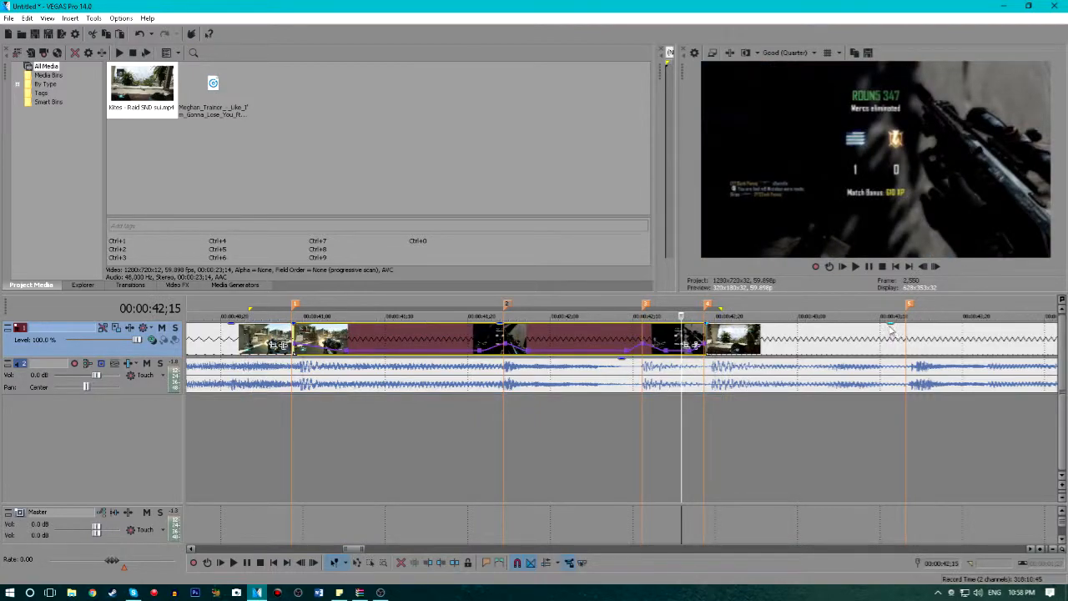
drag(912, 307, 923, 308)
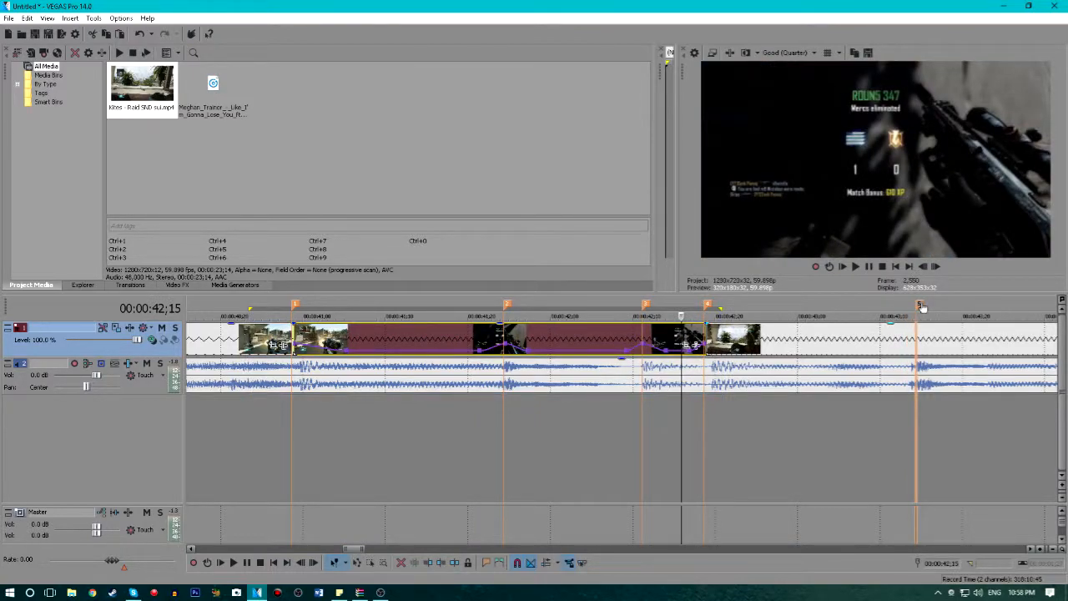
click(714, 342)
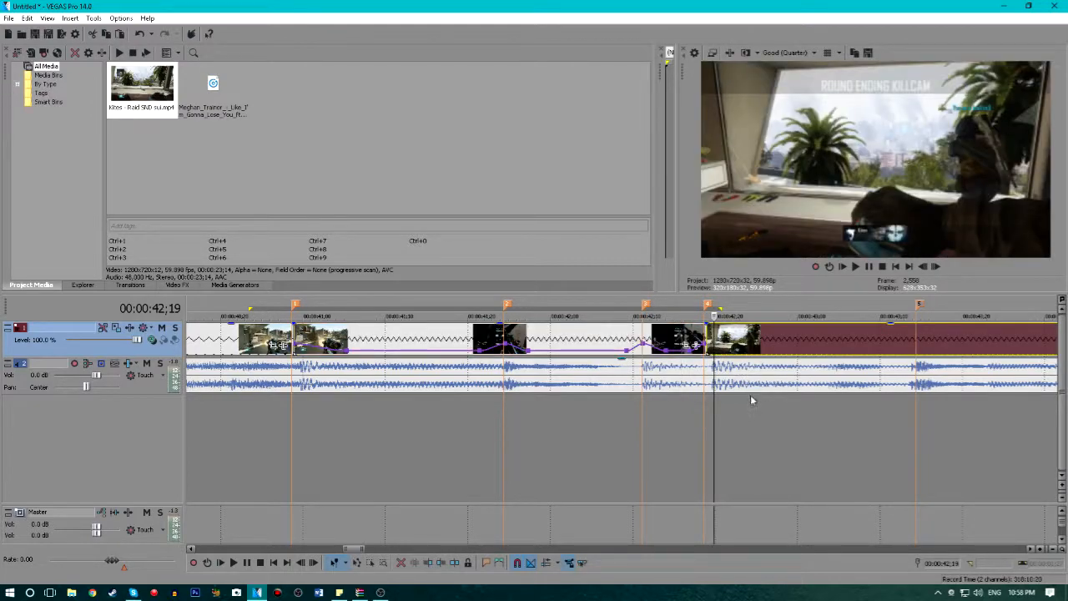
scroll(750, 400, down, 2)
right_click(661, 341)
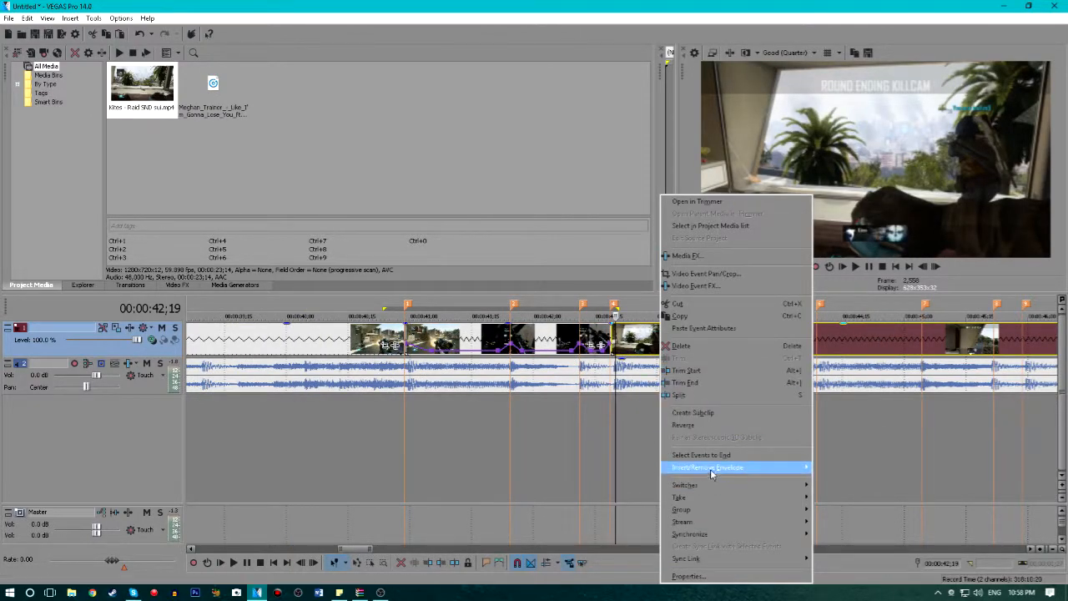
click(611, 349)
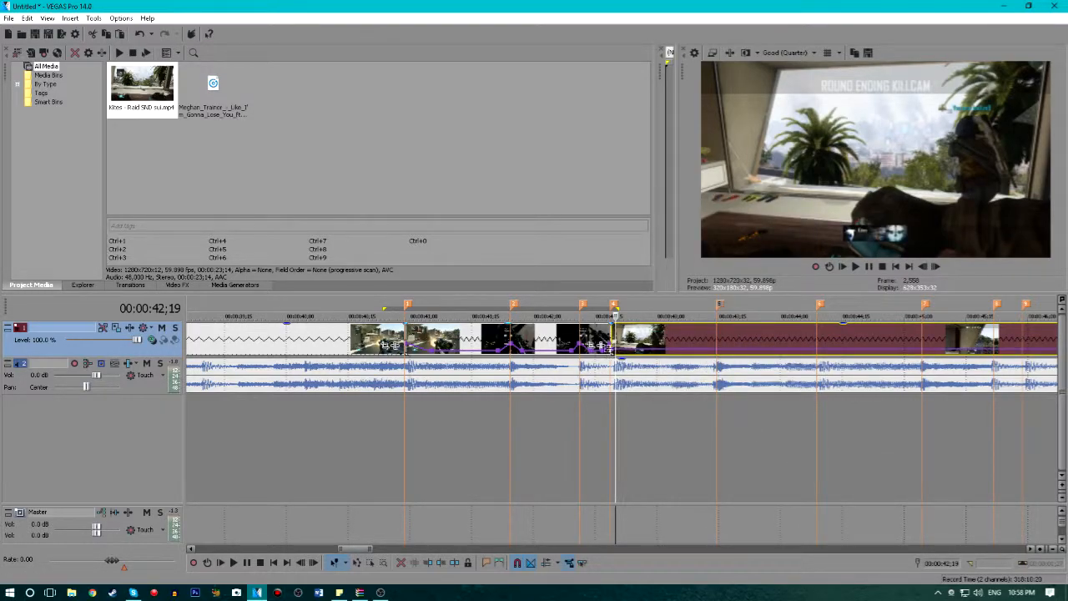
Step: Raise the forward velocity at the start of the part after marker 4 and set a velocity point at 00:00:42;24 to 50% forward velocity
right_click(612, 348)
click(724, 145)
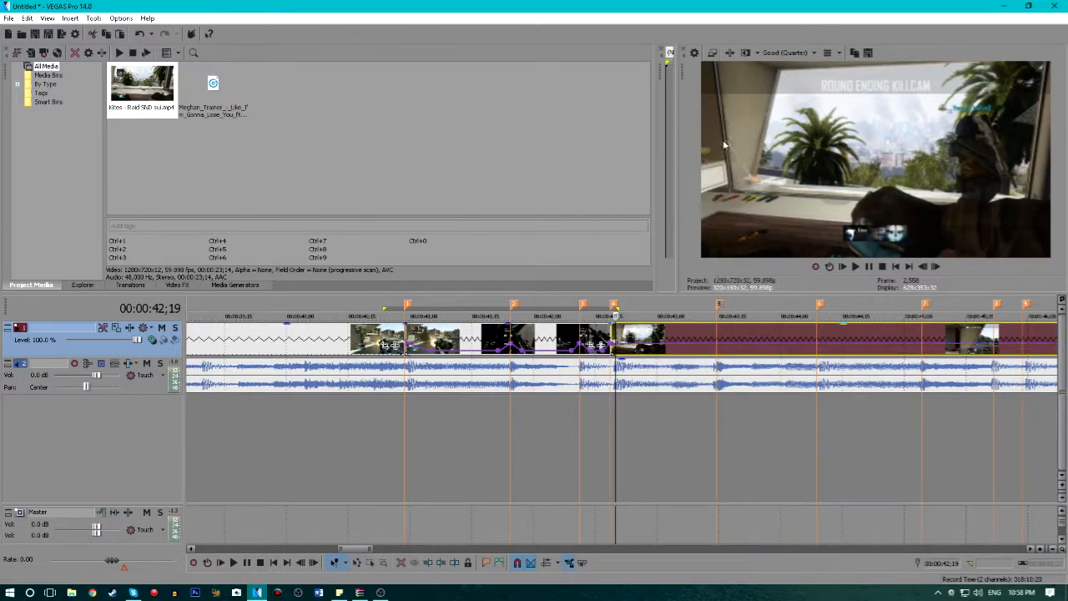
right_click(635, 343)
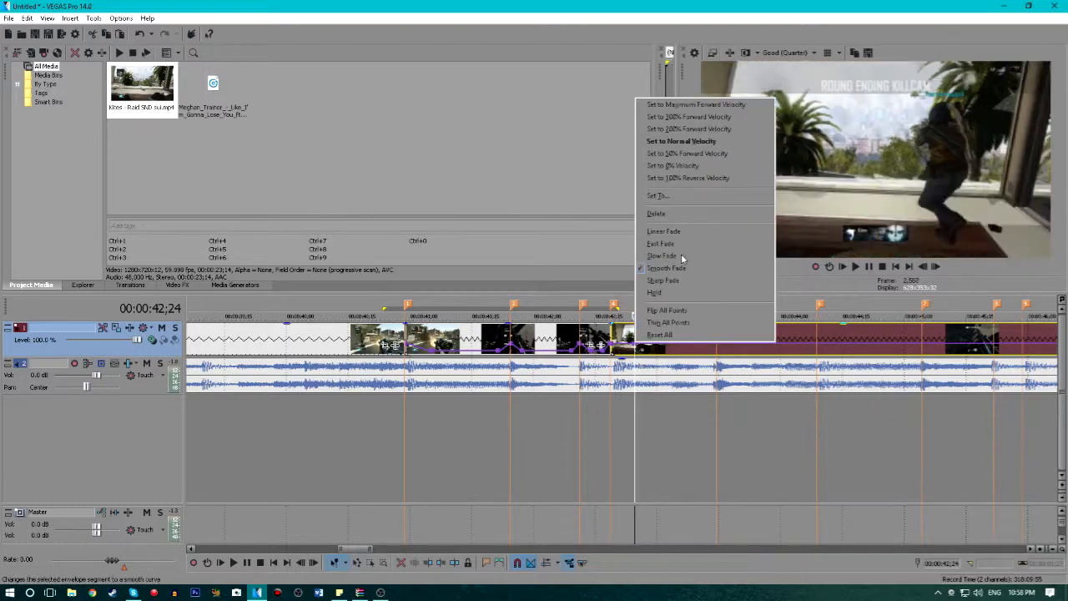
click(686, 153)
Step: Add velocity points just before and just after markers 5, 6 and 7, with those around marker 7 at 00:00:44;28 and 00:00:45;09
click(694, 353)
click(741, 356)
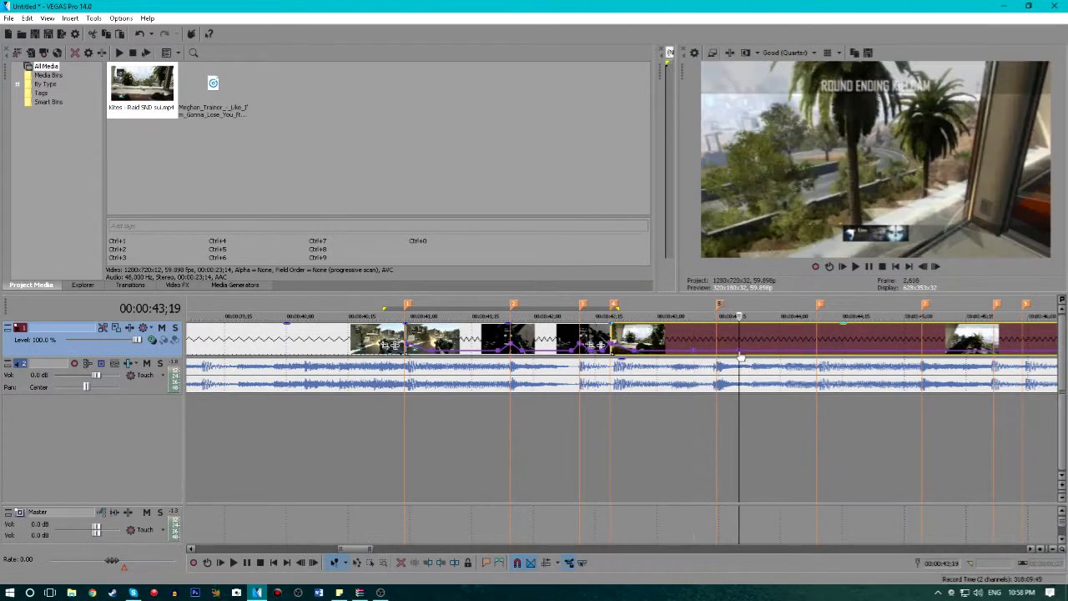
click(792, 356)
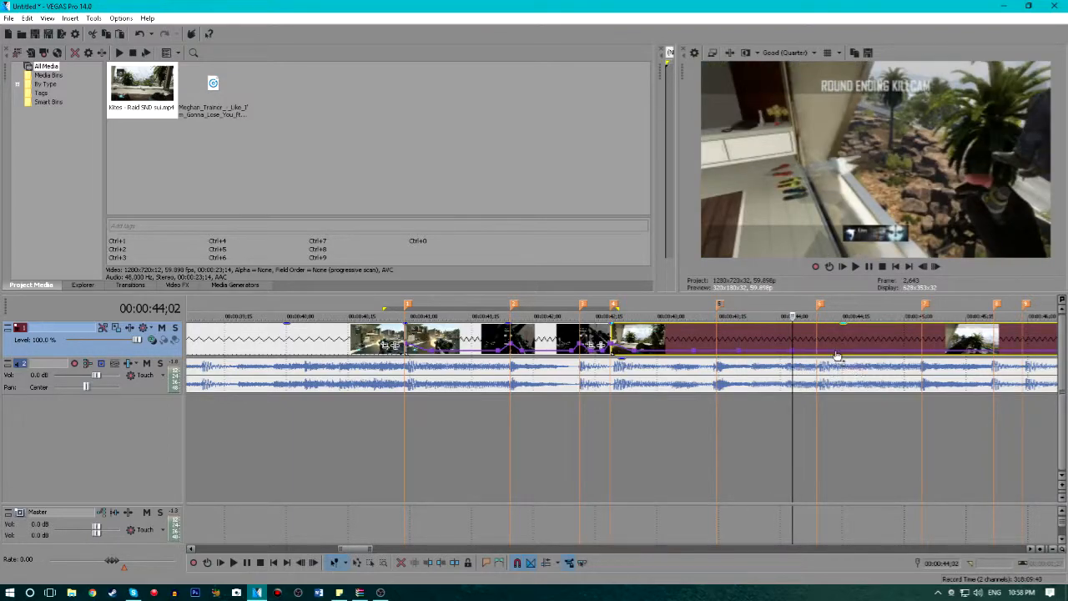
click(835, 356)
click(899, 356)
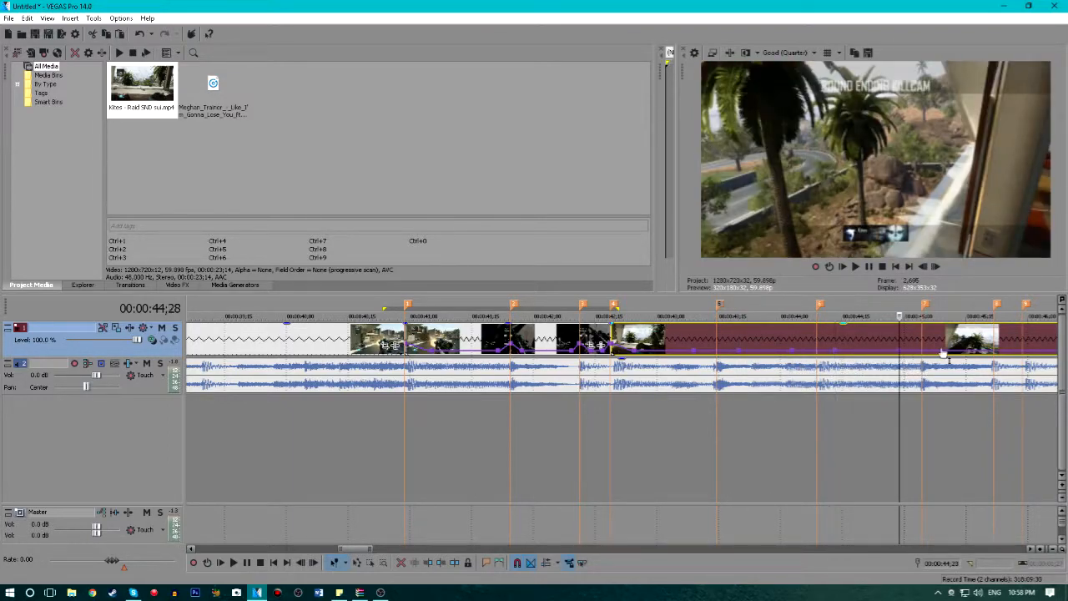
click(943, 356)
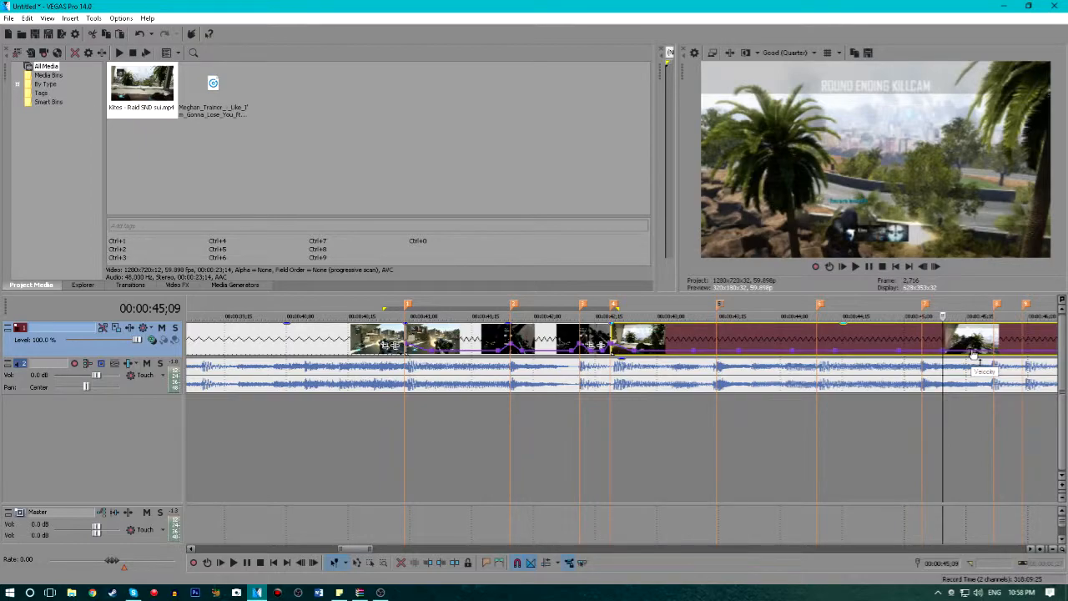
Step: Add velocity points around marker 8 at 00:00:45;18 and 00:00:45;23, and around marker 9 at 00:00:45;26 and 00:00:46;01
click(980, 357)
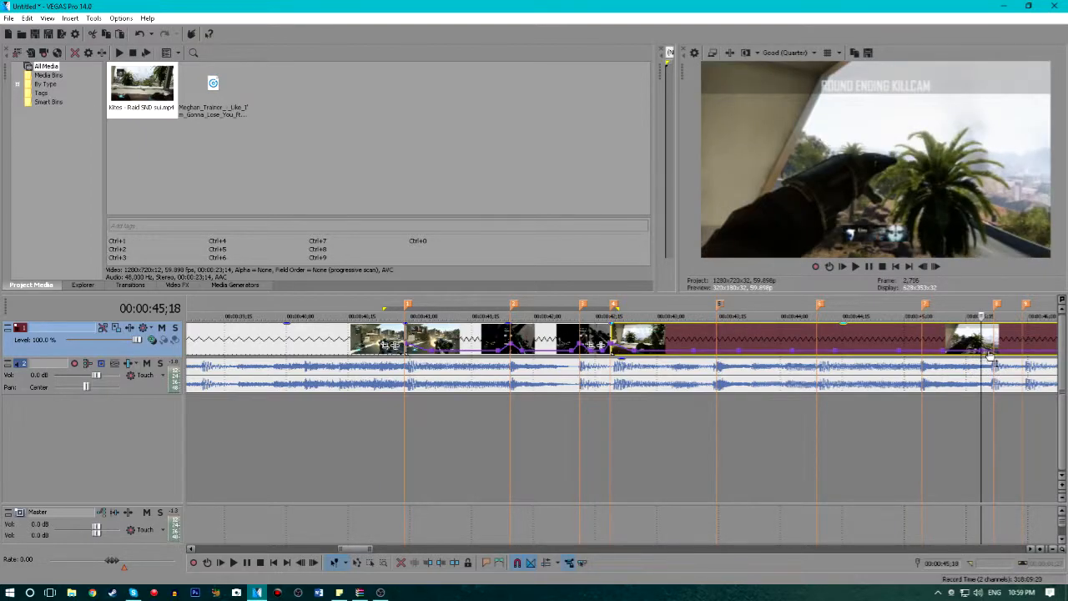
click(1000, 357)
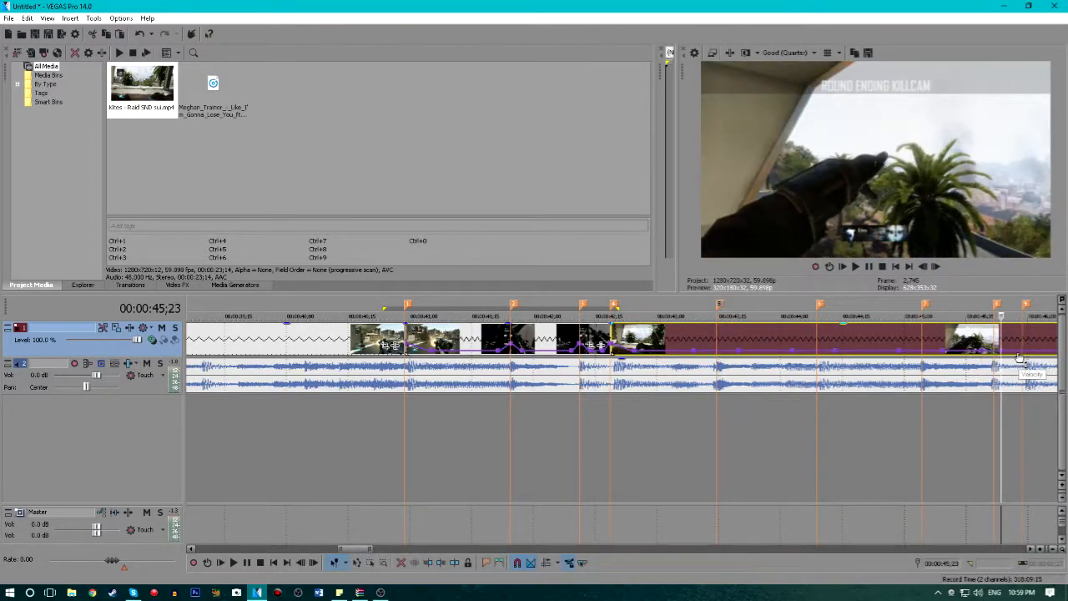
click(1013, 357)
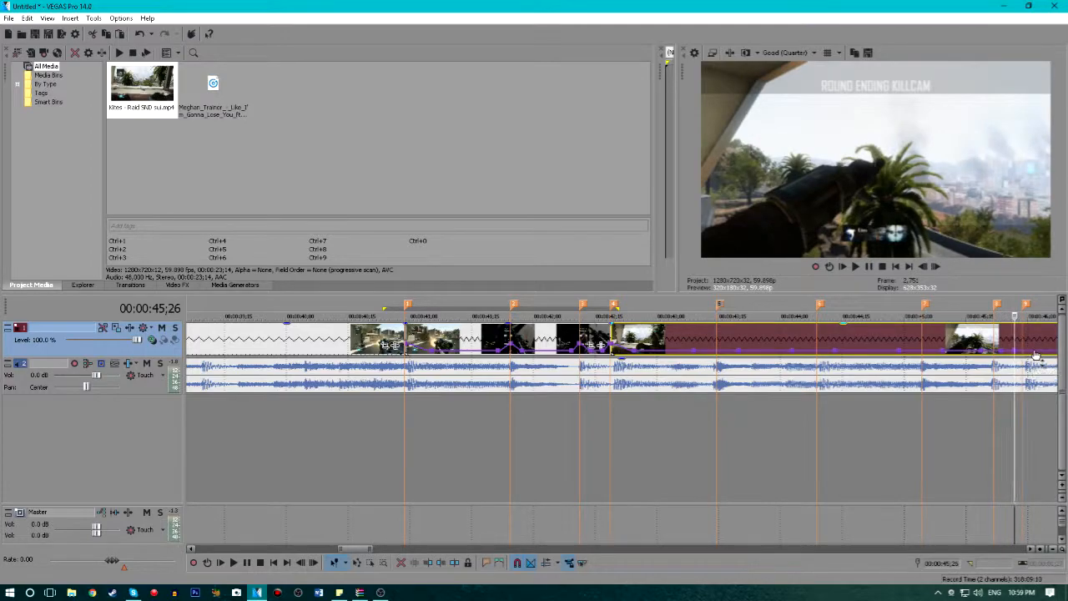
click(1034, 357)
Step: Add velocity points around marker 10 at 00:00:46;20 and 00:00:46;25, and on both sides of marker 11, the last at 00:00:47;03
drag(363, 550, 380, 551)
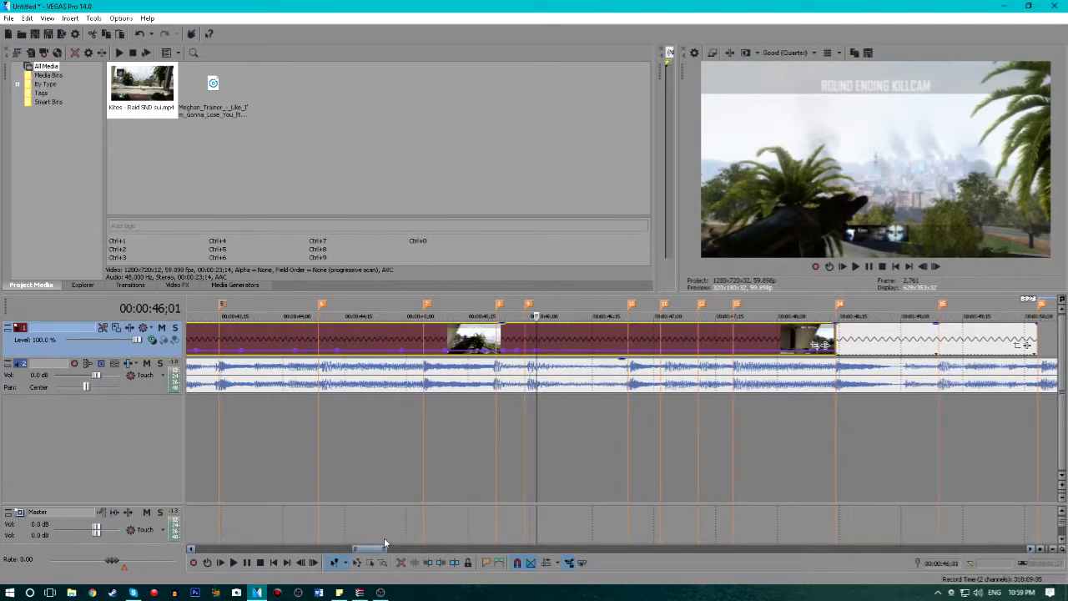
click(615, 354)
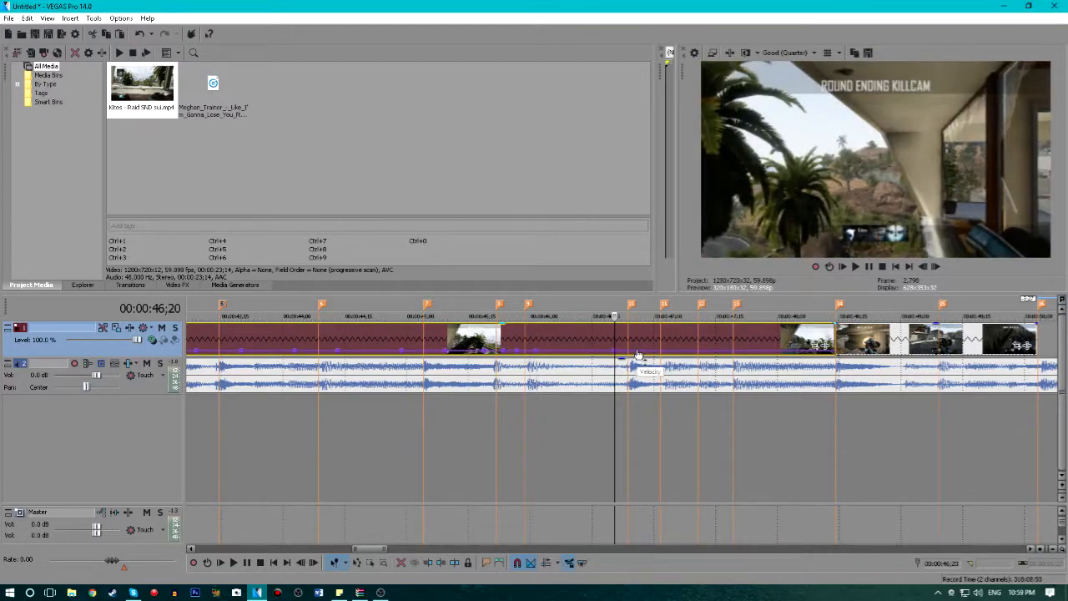
click(637, 356)
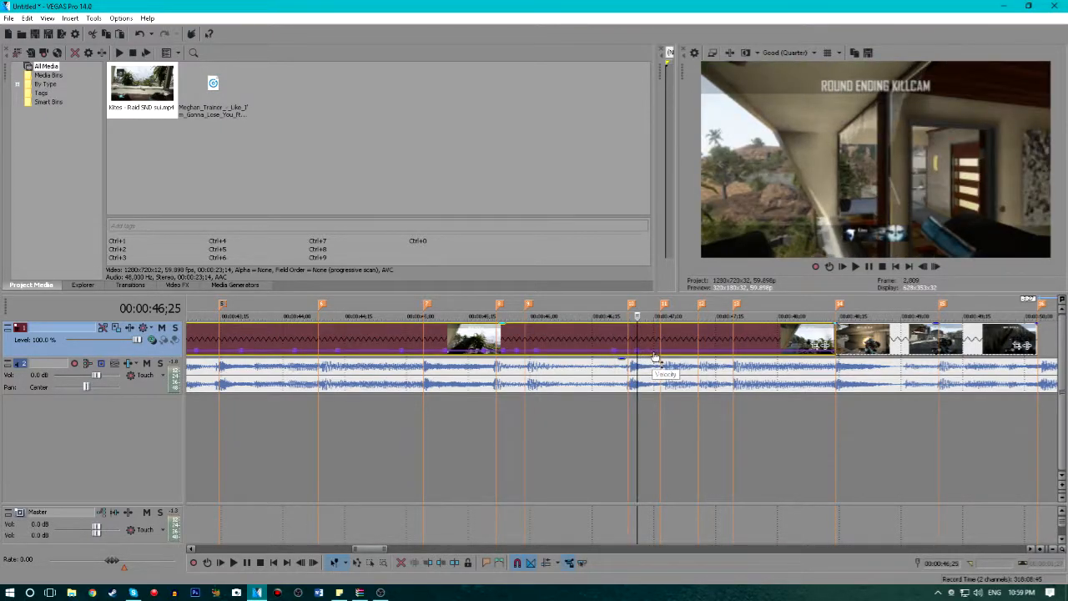
click(653, 356)
click(670, 355)
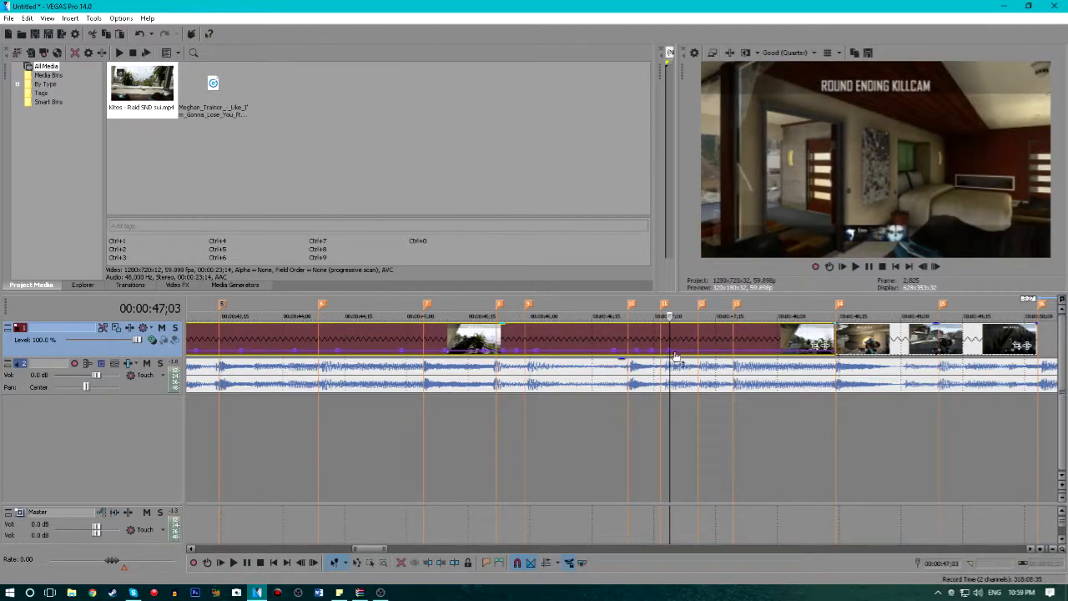
Step: Add velocity points around marker 12 at 00:00:47;08 and 00:00:47;12, and on both sides of marker 13, the last at 00:00:47;21
click(690, 355)
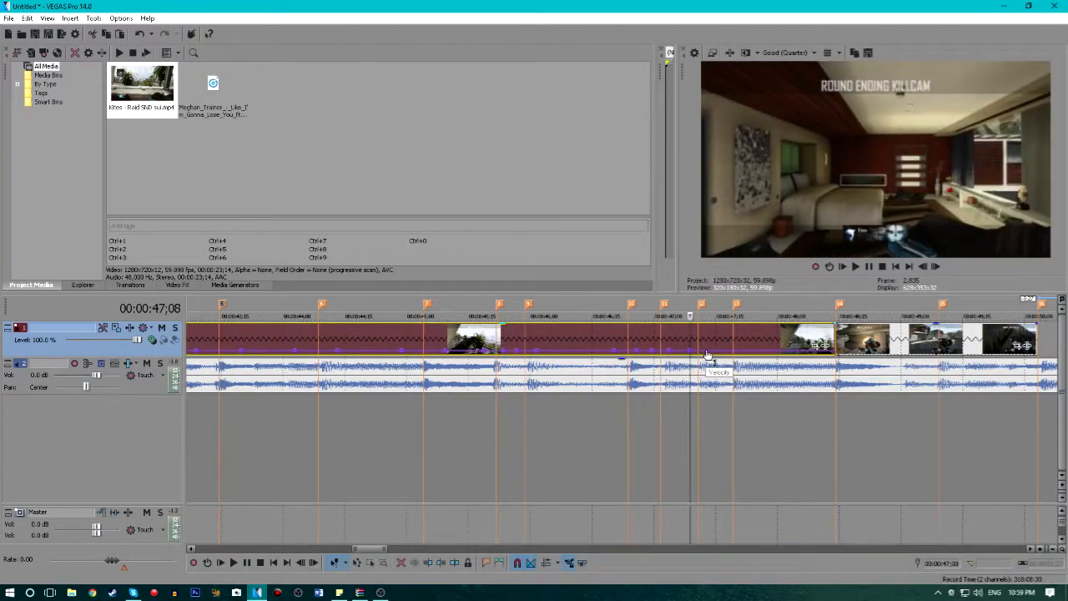
click(709, 357)
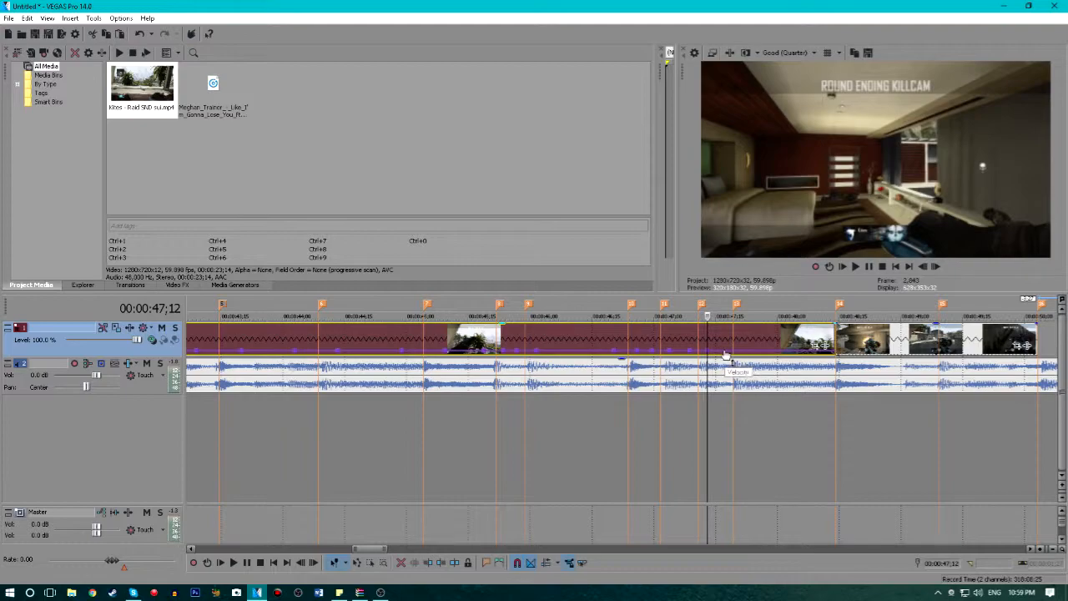
click(725, 355)
click(743, 356)
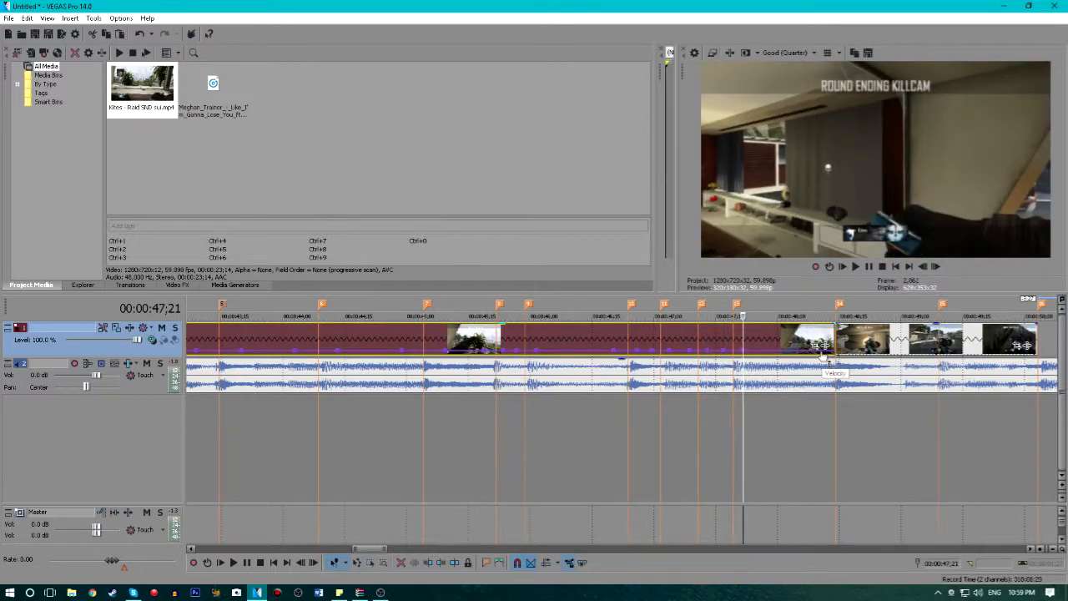
Step: Add a velocity point shortly before marker 14 and raise the forward velocity at the end of the part, at marker 14
click(816, 355)
click(835, 356)
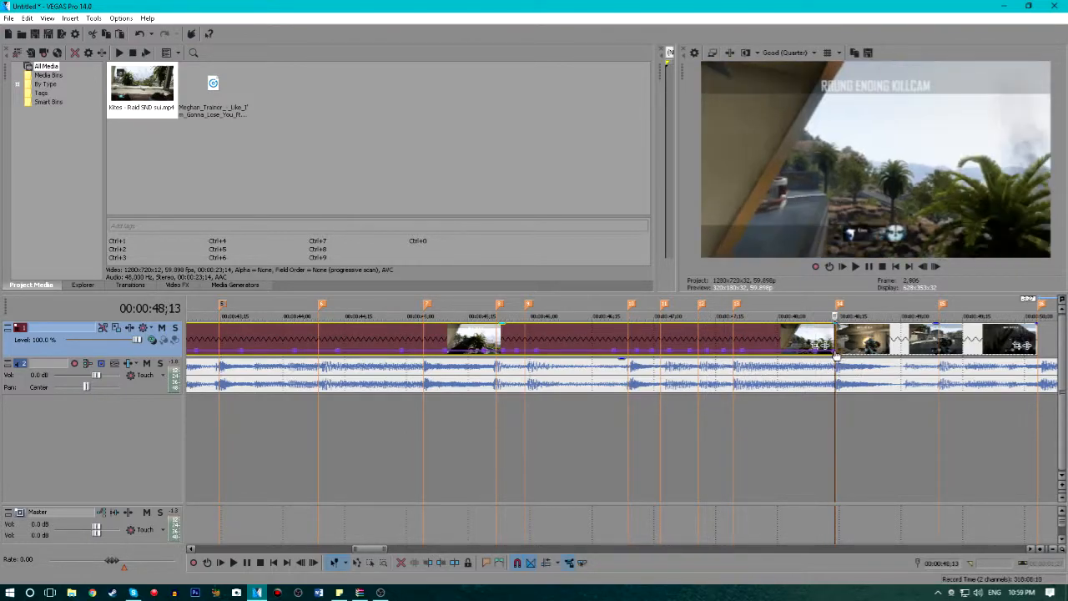
right_click(835, 356)
click(874, 143)
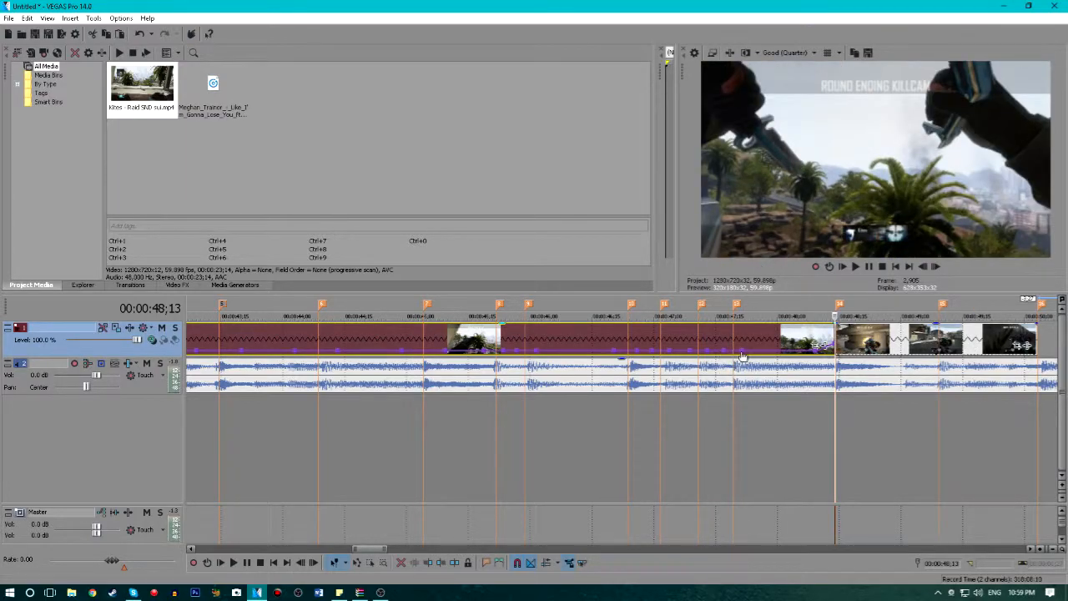
Step: Set the velocity point just before marker 8 to 0% velocity and open the velocity options of the point after marker 7
right_click(484, 356)
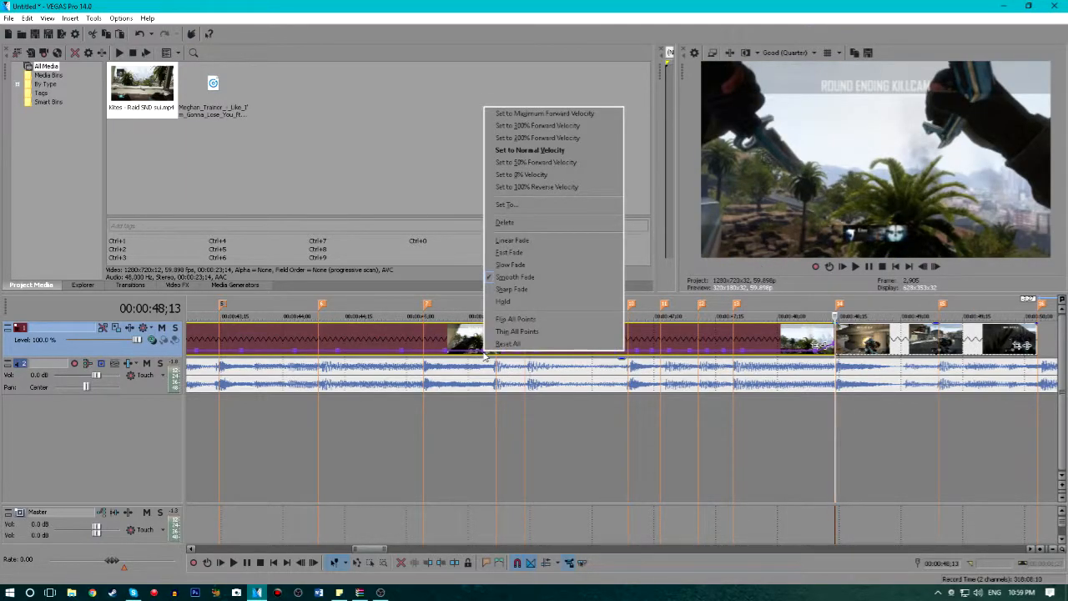
click(526, 177)
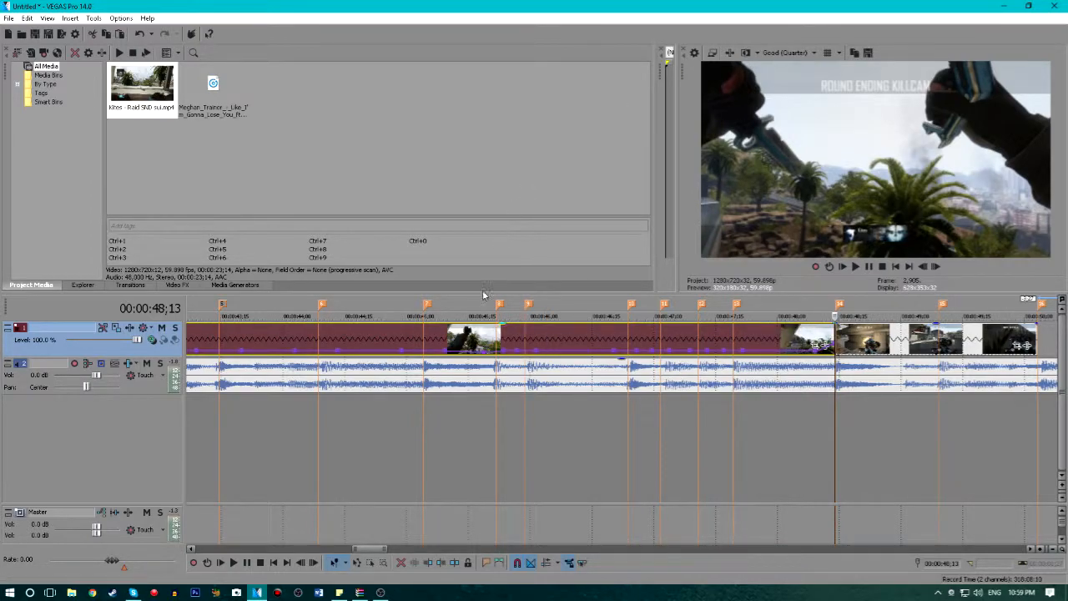
right_click(451, 354)
right_click(446, 355)
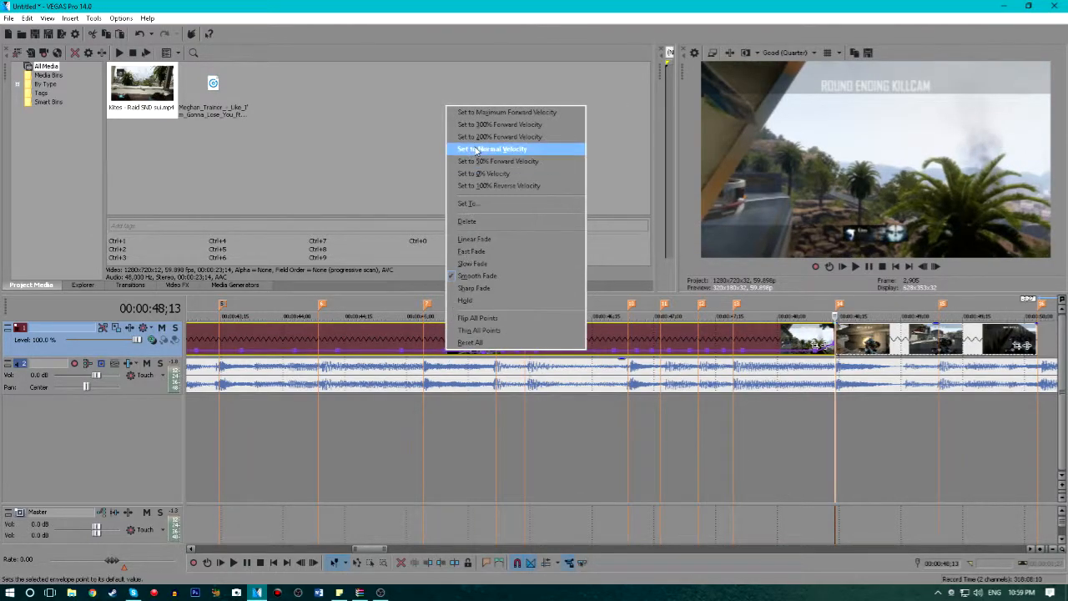
click(450, 222)
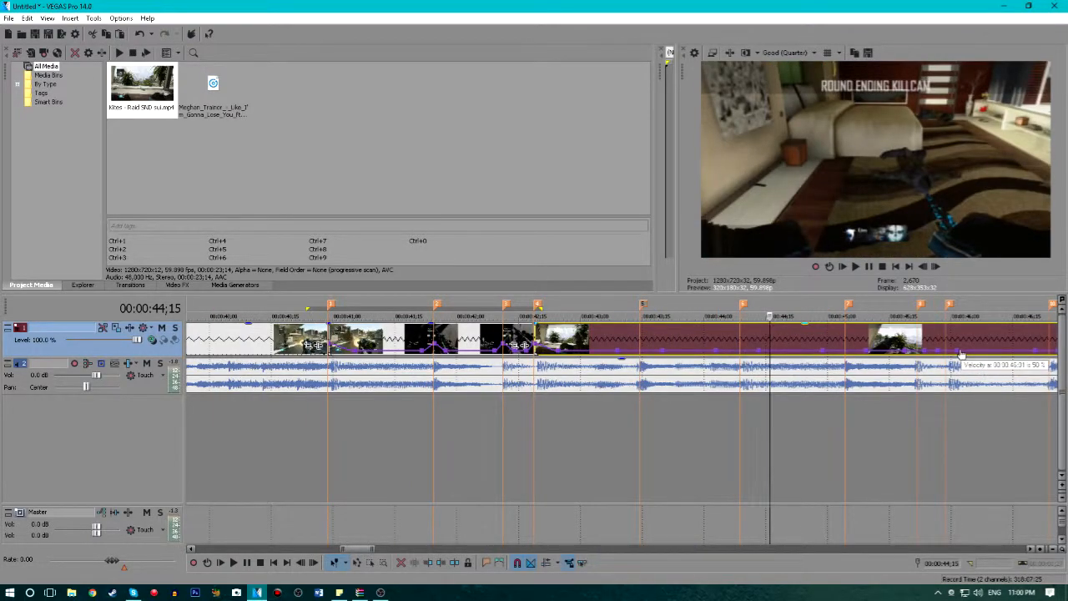
Step: Raise the velocity envelope at marker 5 into a peak and set that point to 200% forward velocity
right_click(639, 351)
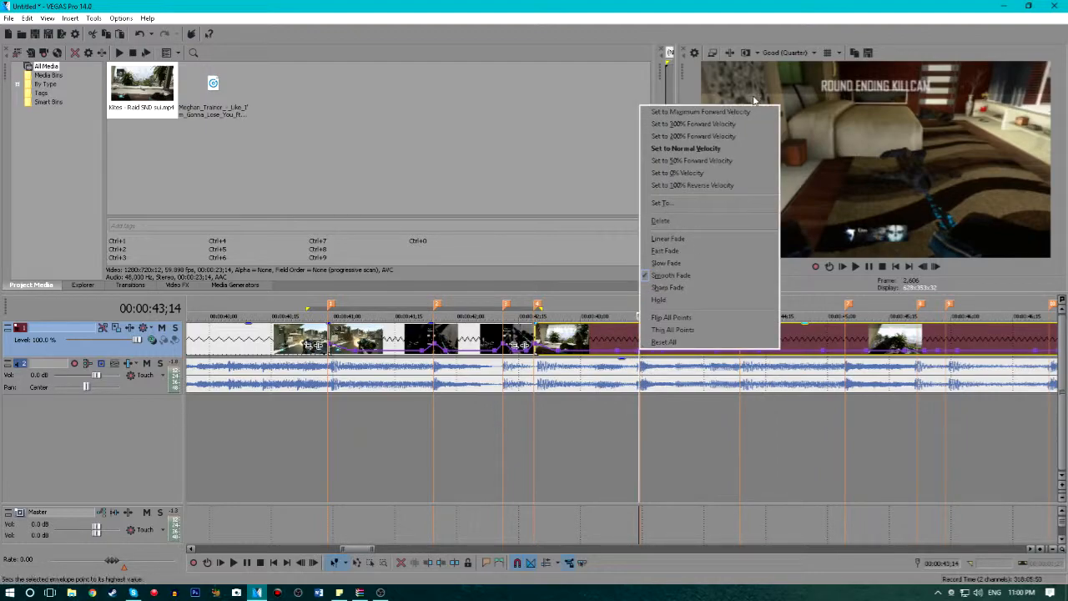
click(728, 123)
click(632, 338)
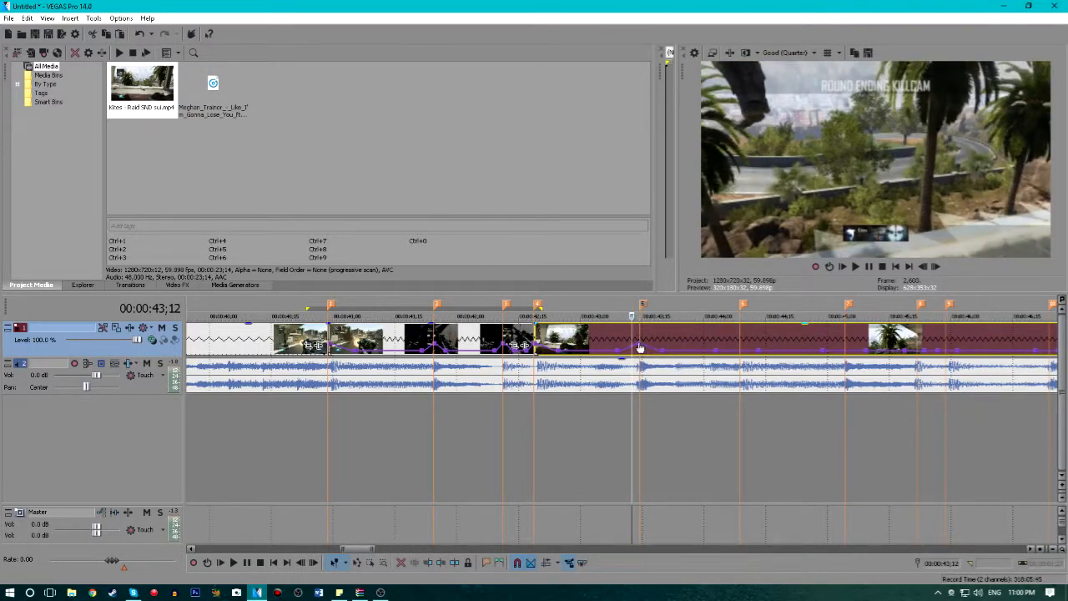
right_click(643, 342)
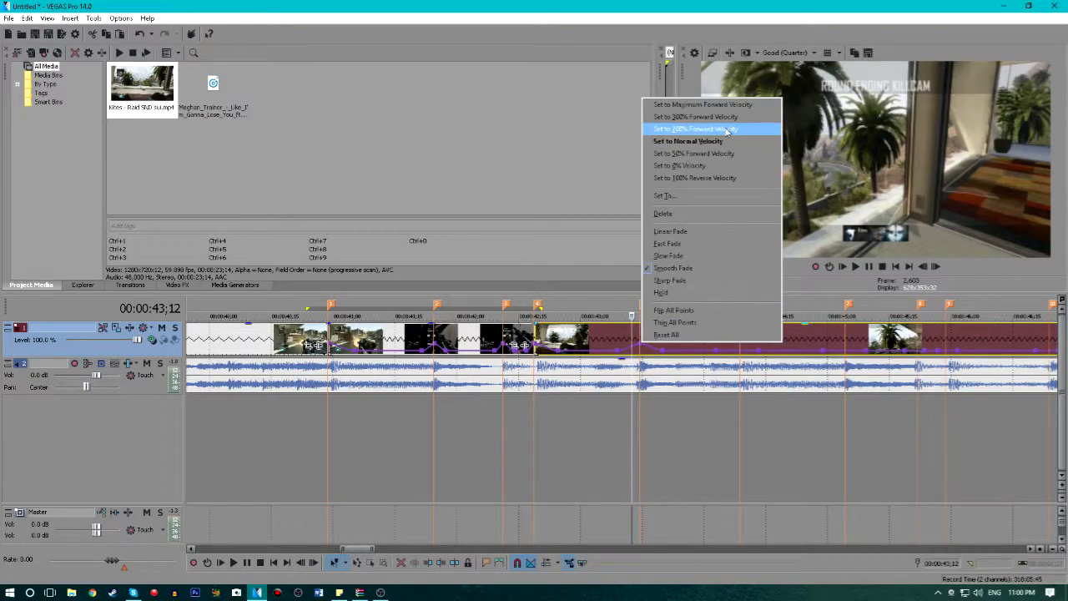
click(721, 136)
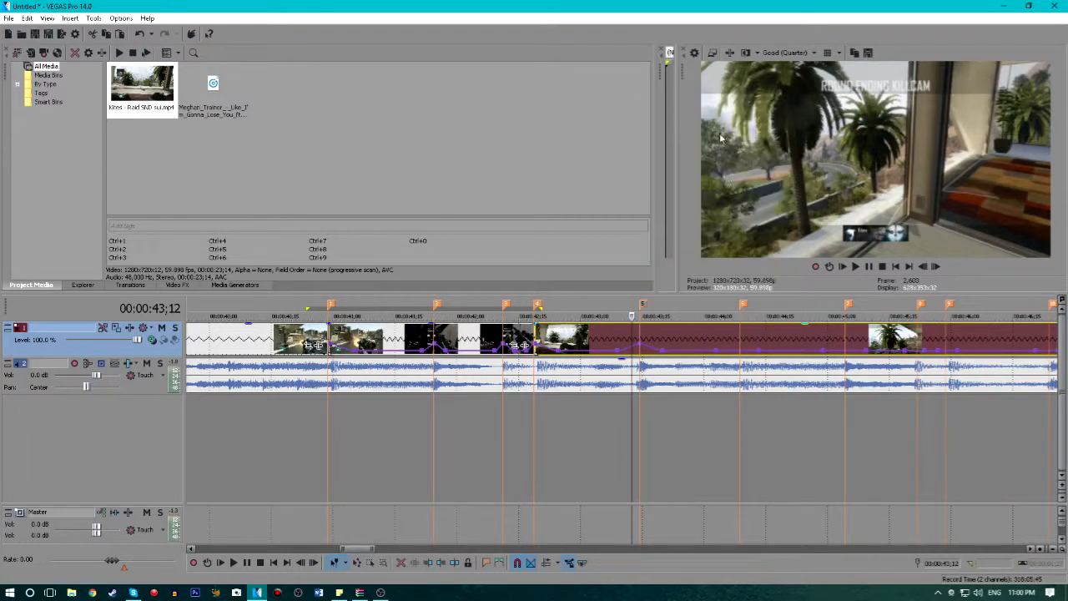
Step: Set the velocity envelope to 300% forward velocity at markers 6 and 7
right_click(741, 355)
click(780, 123)
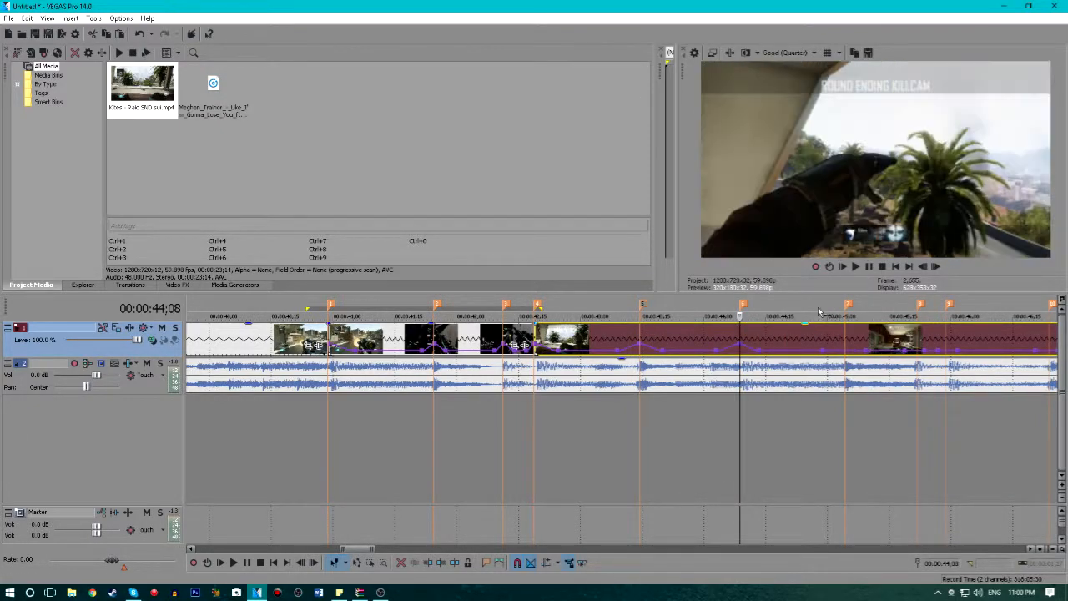
right_click(847, 356)
click(880, 125)
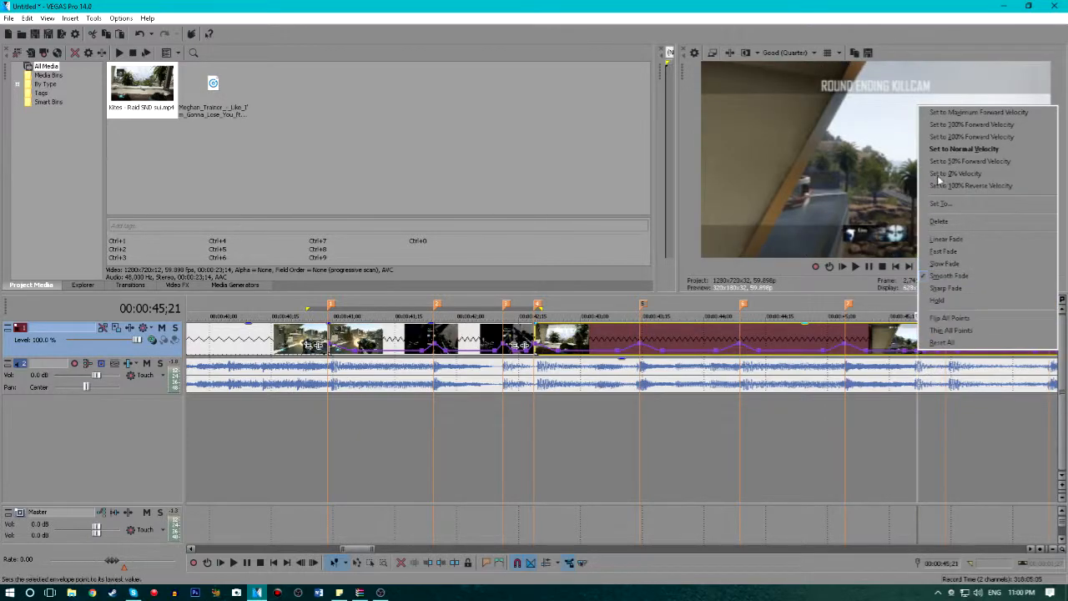
Step: Set the velocity envelope to 300% forward velocity at markers 8 and 9
click(952, 125)
right_click(946, 351)
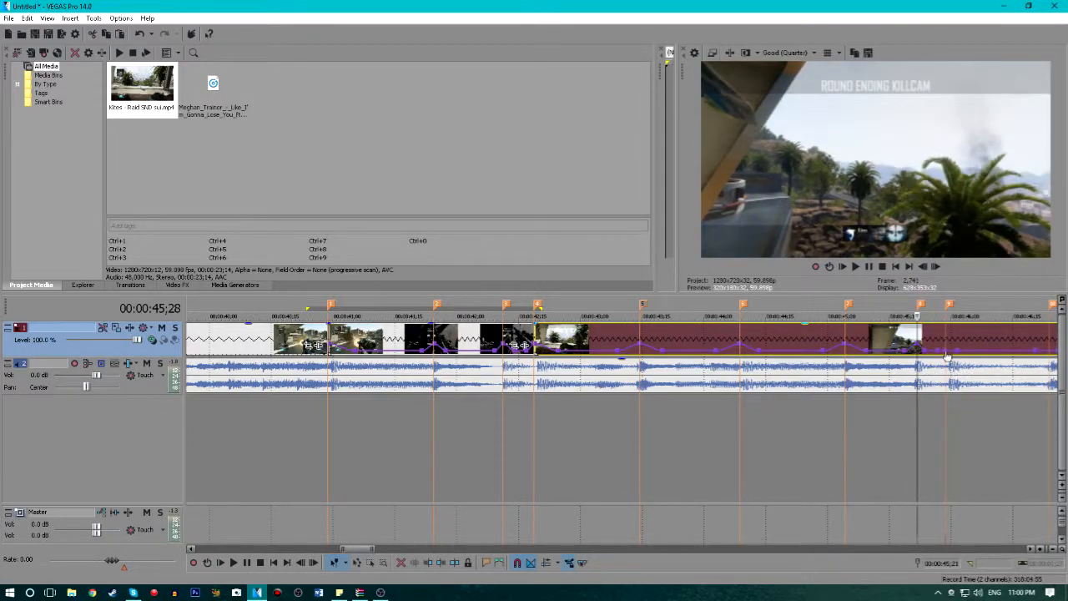
click(980, 126)
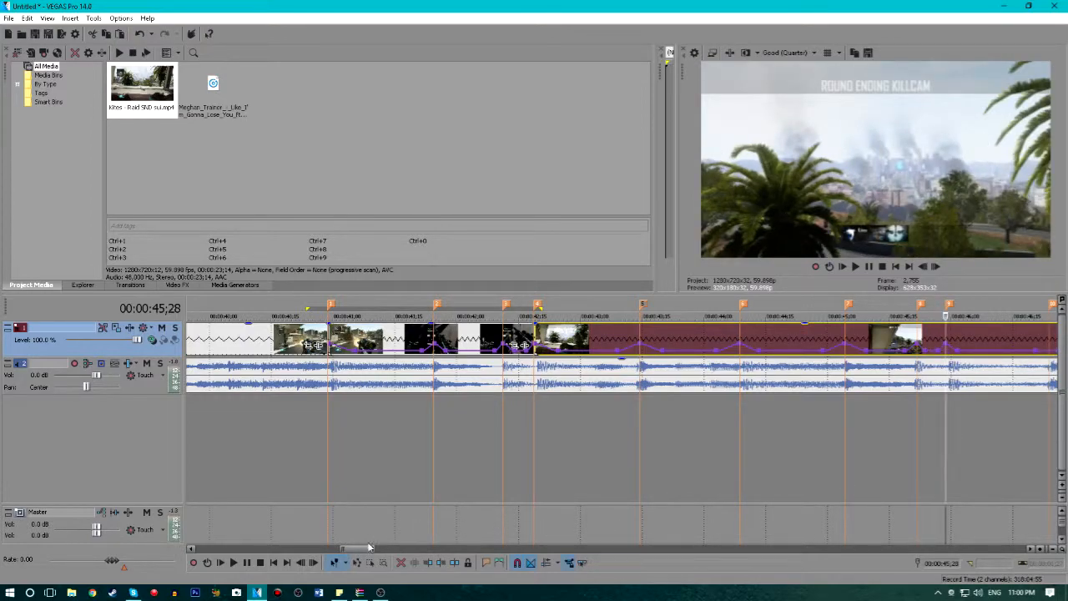
Step: Add a velocity point at marker 10 and set it to 300% forward velocity
scroll(404, 537, right, 5)
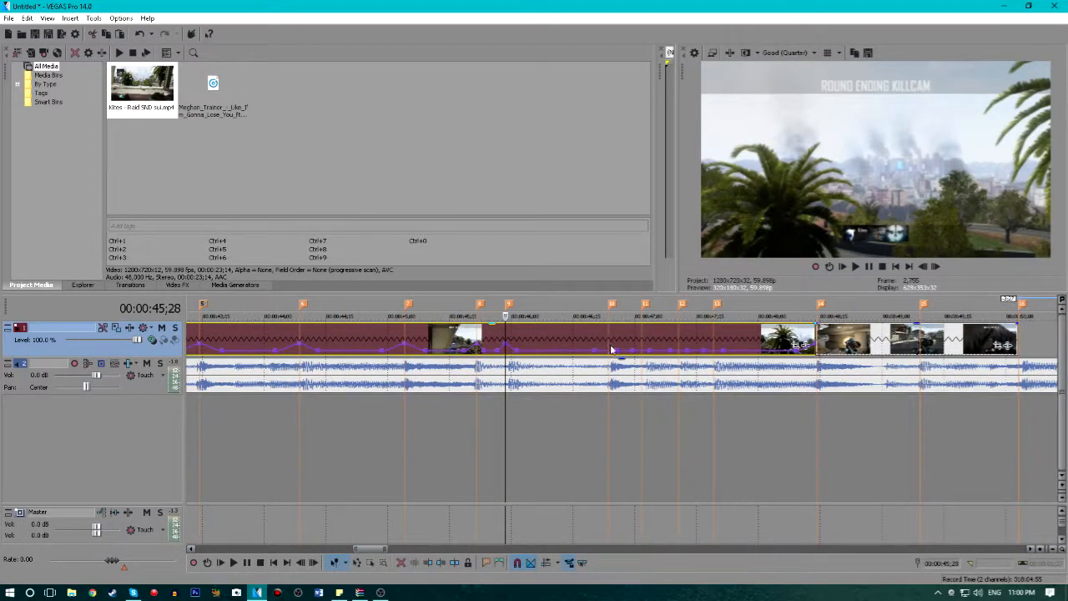
click(609, 356)
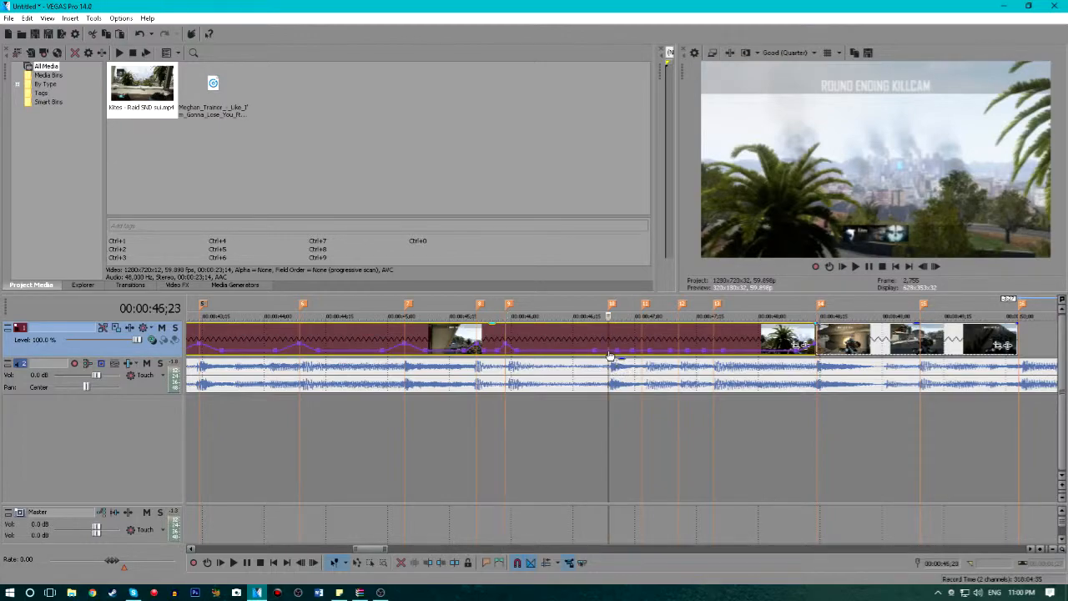
right_click(609, 356)
click(659, 127)
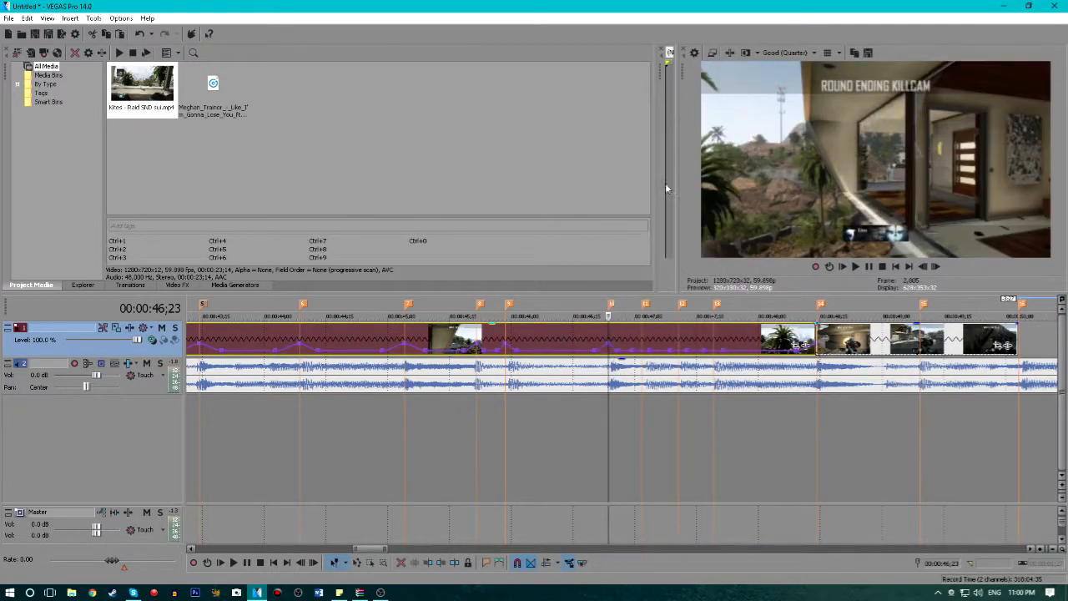
Step: Add velocity points at markers 11 and 12 and set both to 200% forward velocity
click(642, 356)
right_click(642, 356)
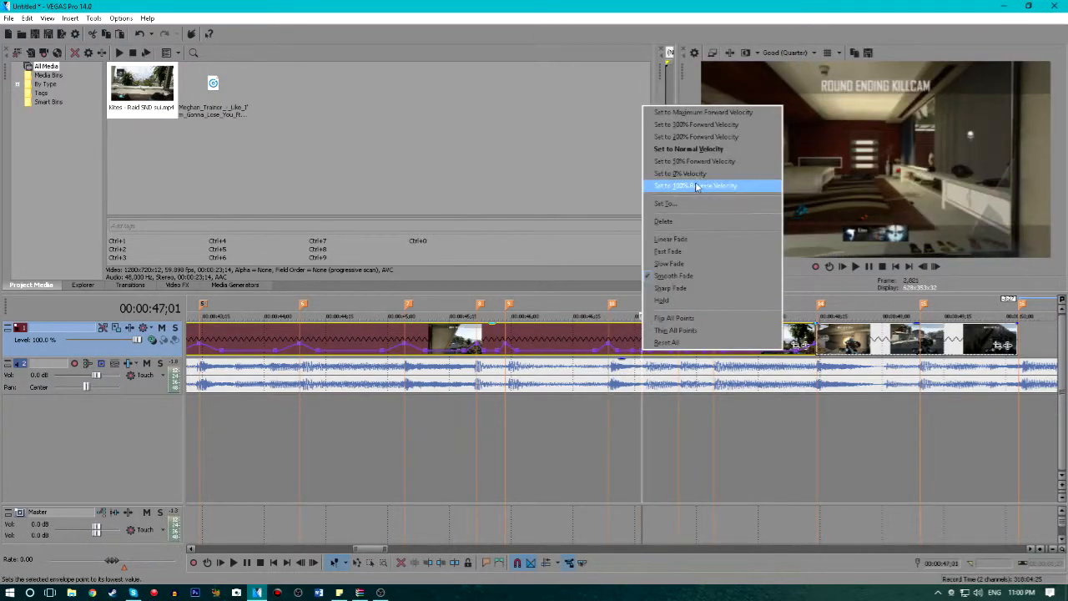
click(709, 136)
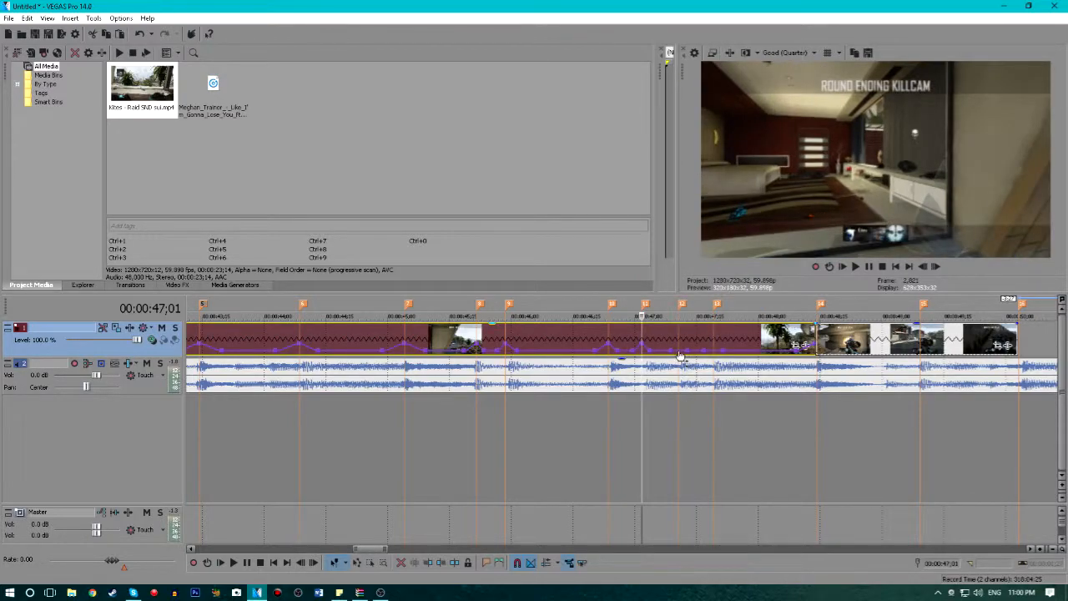
click(681, 356)
right_click(681, 355)
click(727, 135)
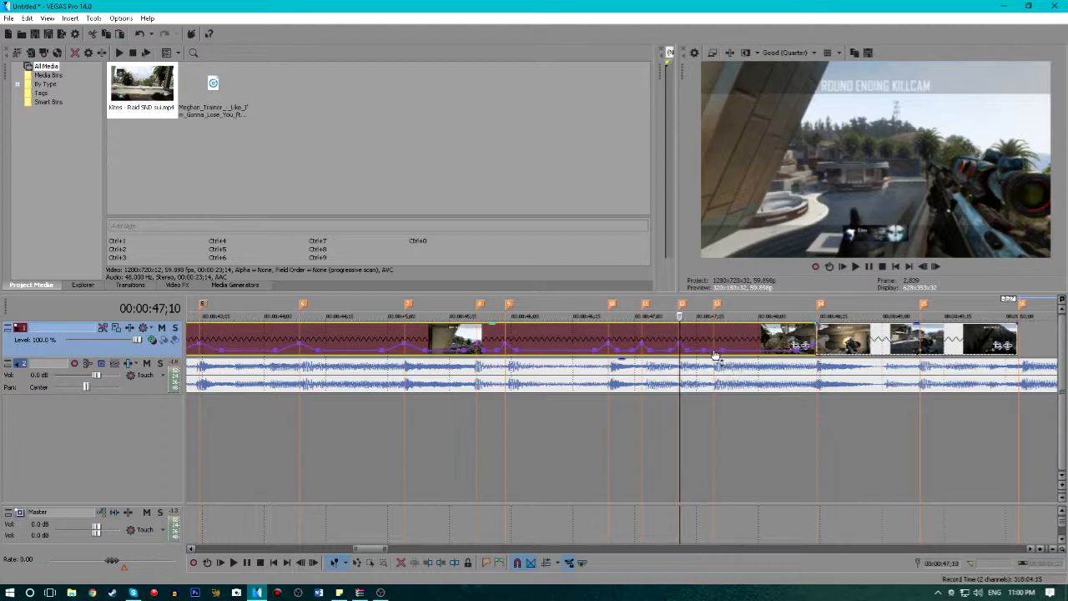
Step: Add a velocity point at marker 13 and set it to 300% forward velocity
click(715, 356)
right_click(715, 356)
click(734, 122)
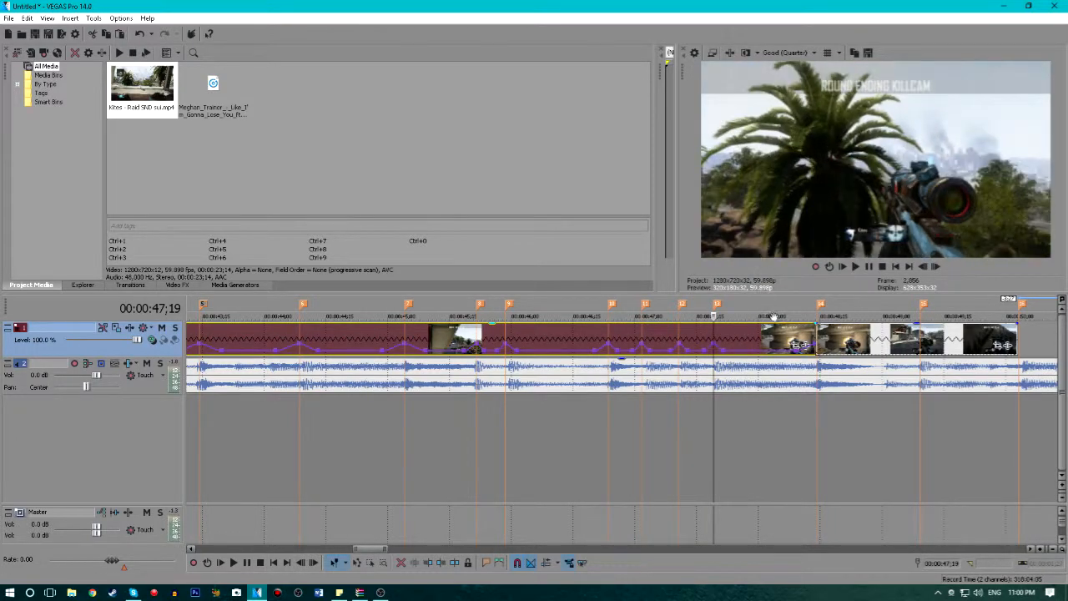
Step: Play back the edited section from 00:00:39;19 up to marker 14 to check how it syncs with the song
scroll(498, 407, down, 3)
drag(286, 463, 653, 424)
key(space)
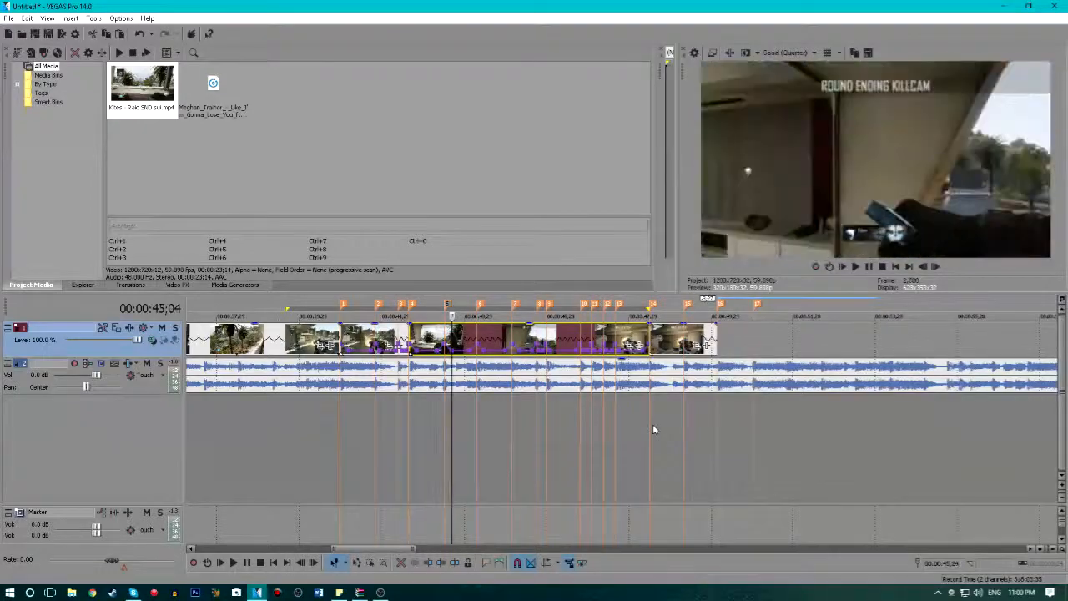
key(space)
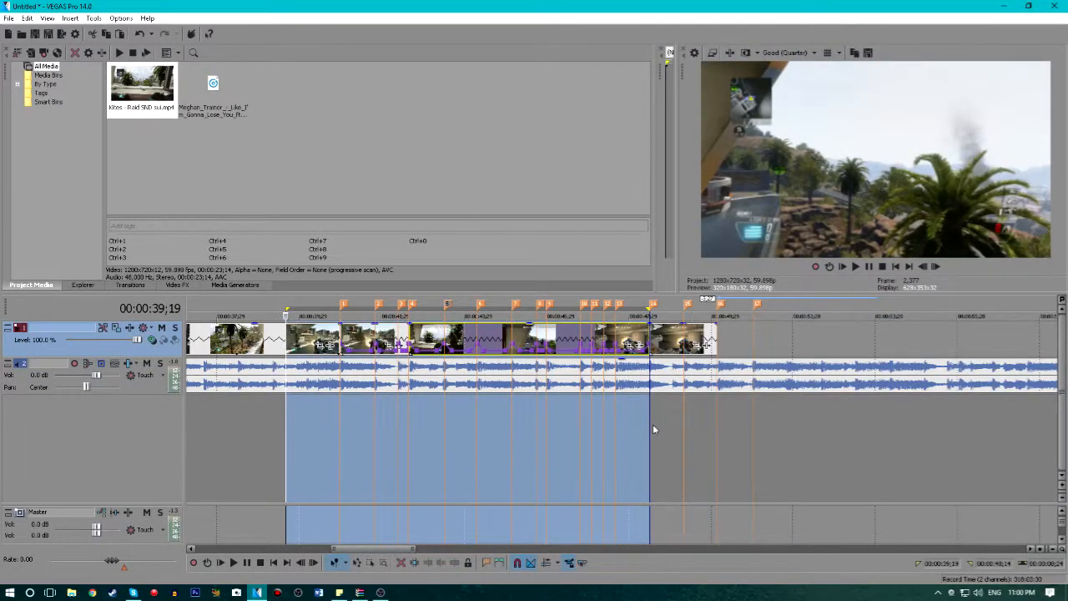
key(space)
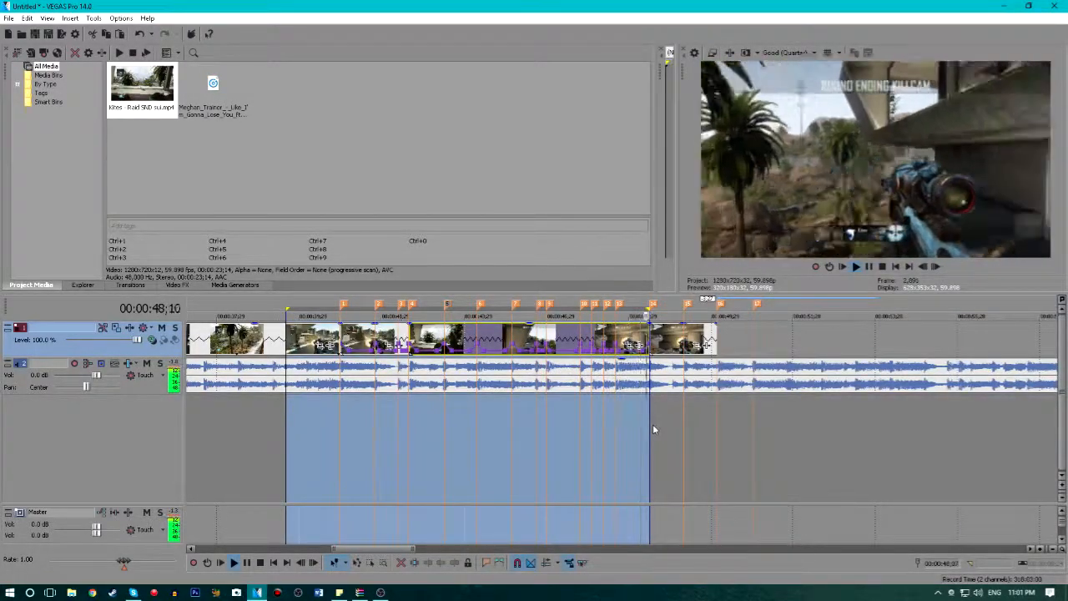
key(space)
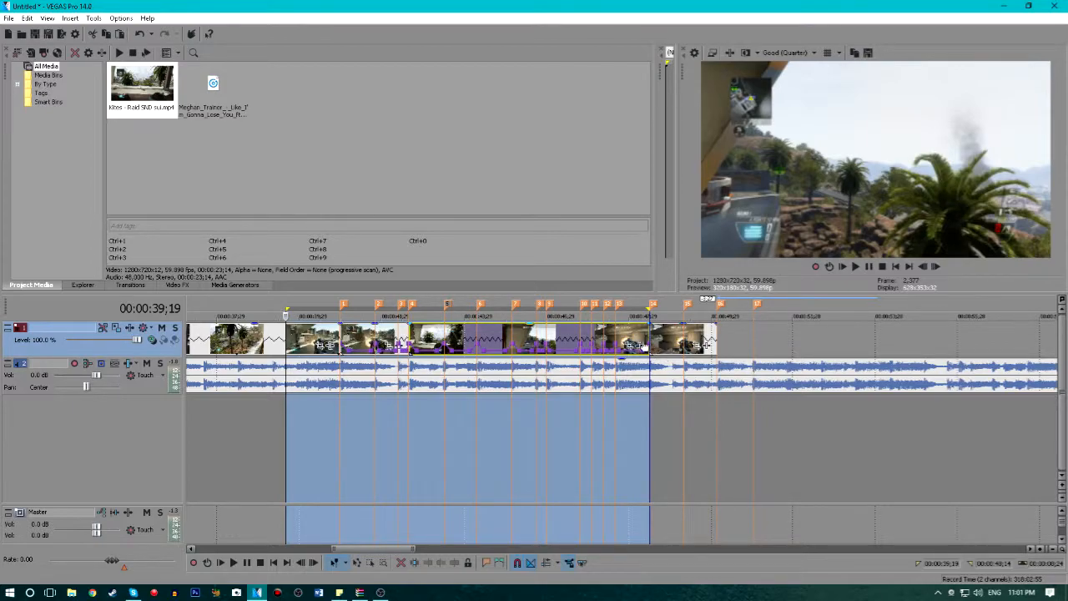
click(706, 344)
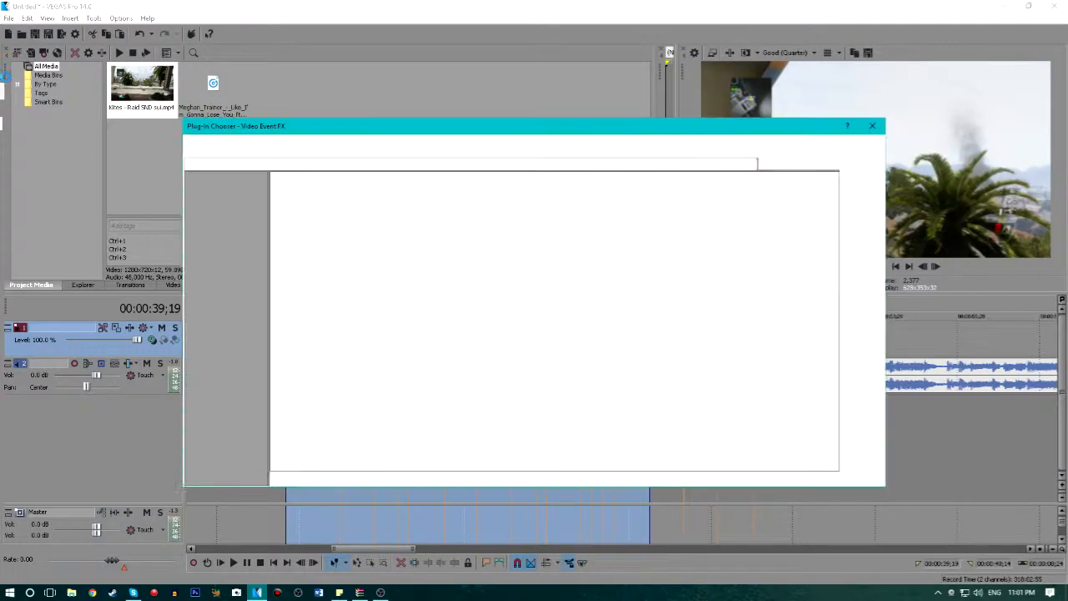
click(872, 125)
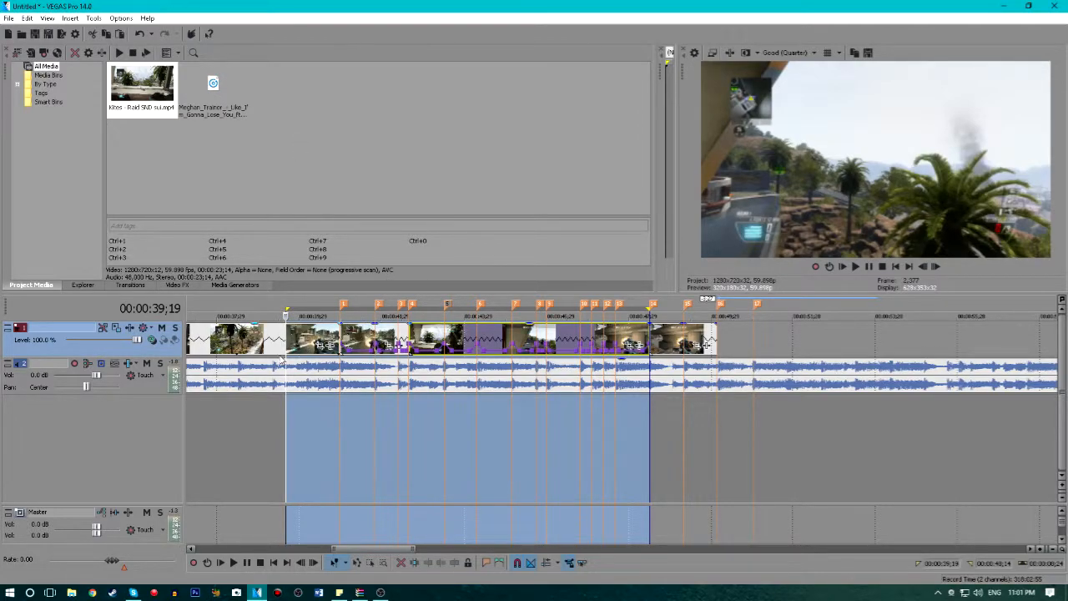
Step: Insert a velocity envelope on the last clip part, with 300% forward velocity at marker 14 and 50% forward velocity shortly after it
click(658, 343)
scroll(657, 344, up, 2)
right_click(636, 342)
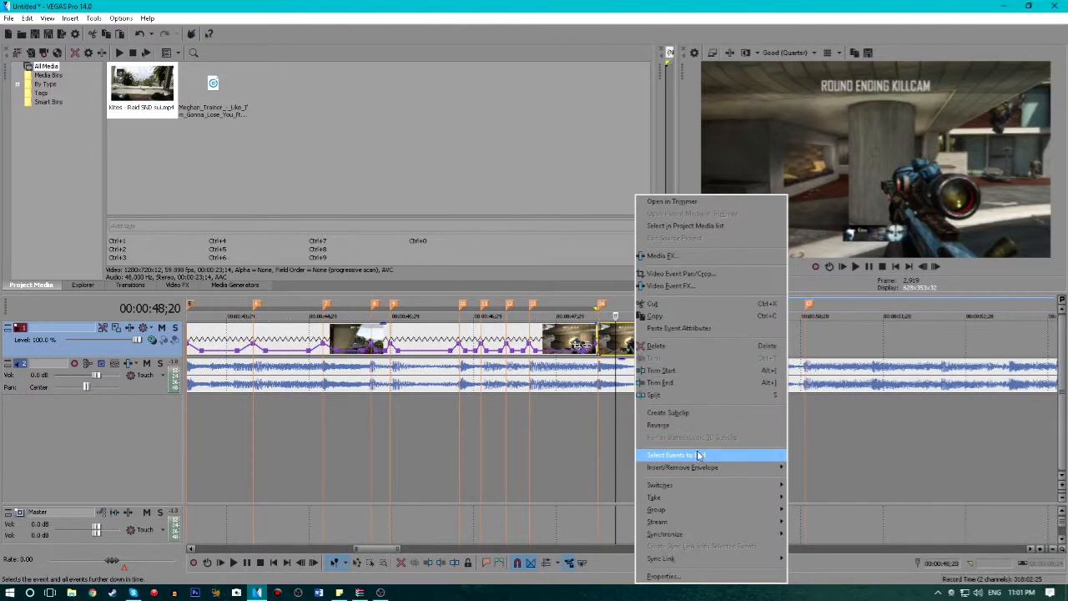
mouse_move(699, 454)
click(814, 469)
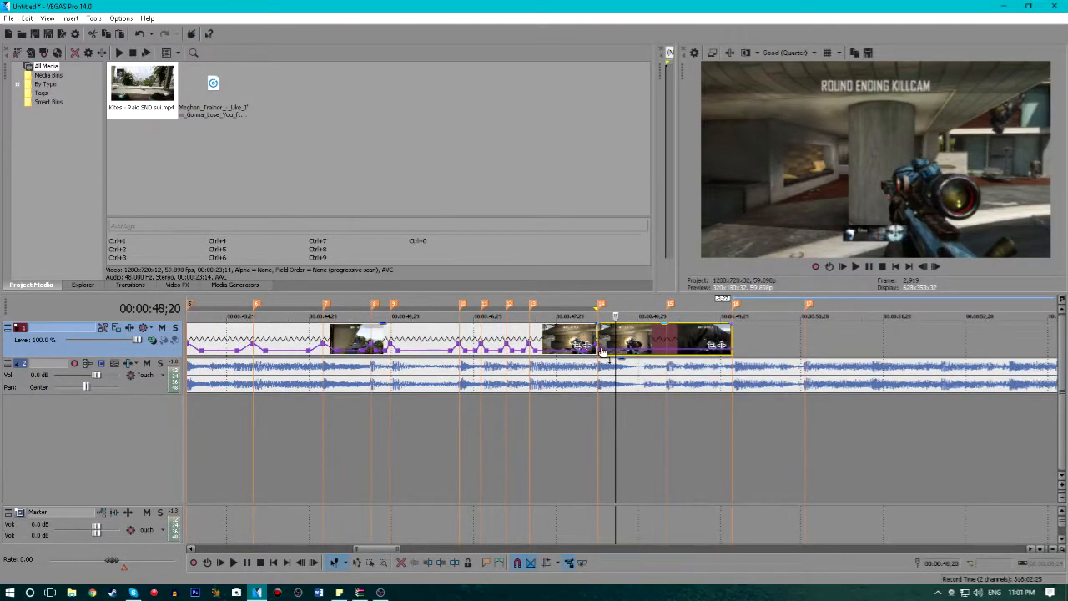
right_click(598, 352)
click(643, 127)
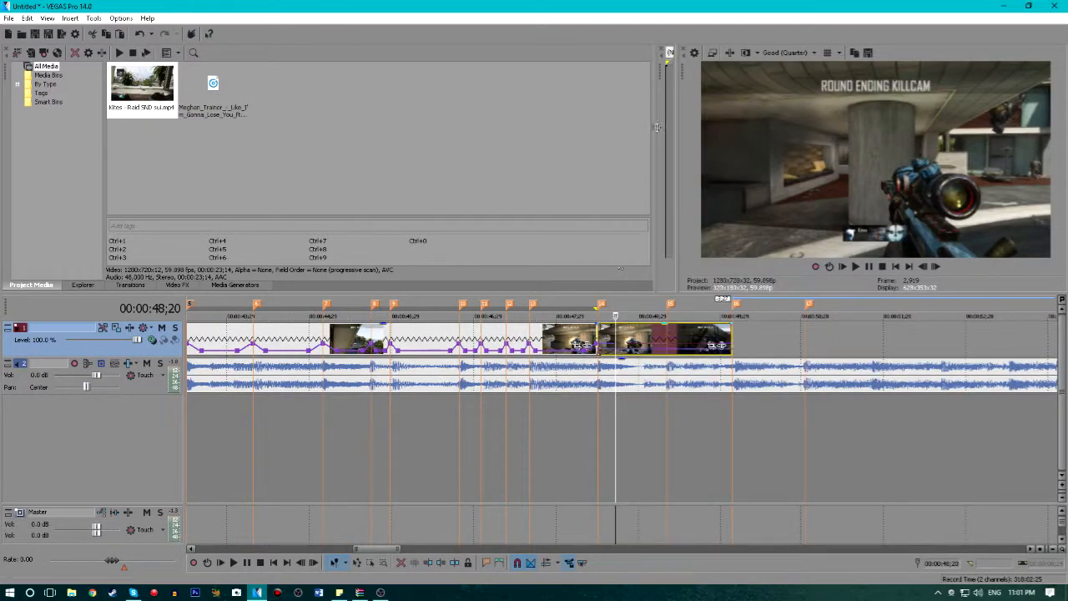
right_click(624, 347)
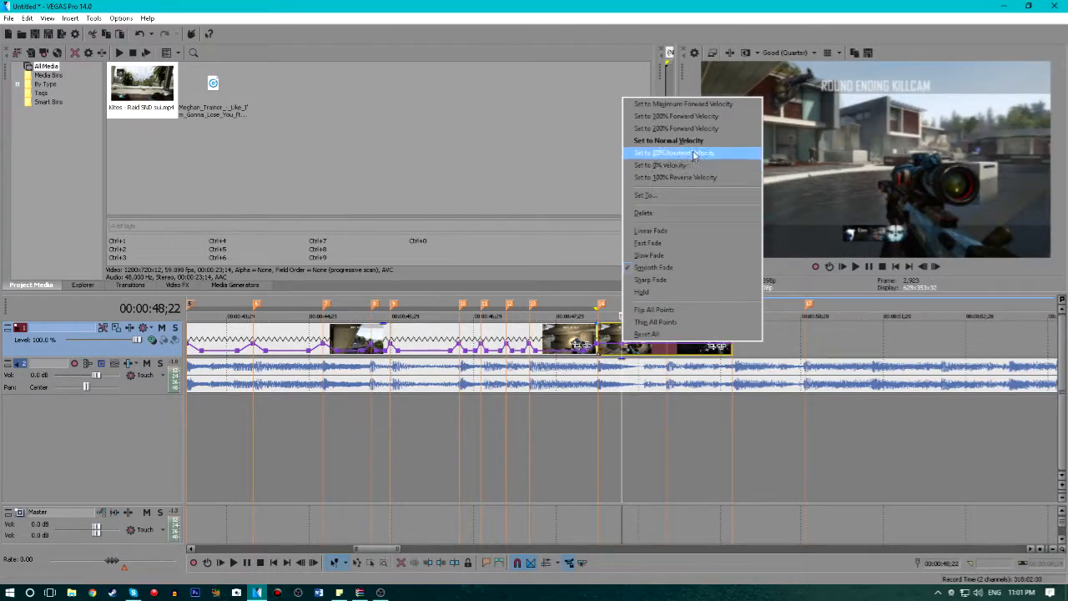
click(692, 151)
Step: Add velocity points around marker 15, raise the clip-end point at marker 16, and set marker 15 to 300% forward velocity
click(650, 357)
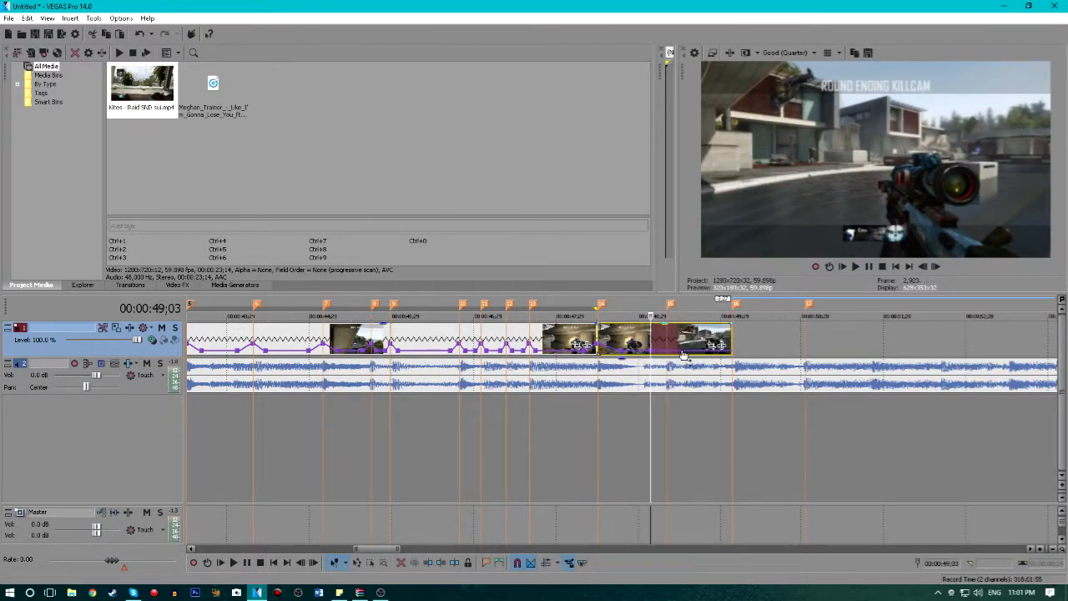
click(684, 355)
click(714, 357)
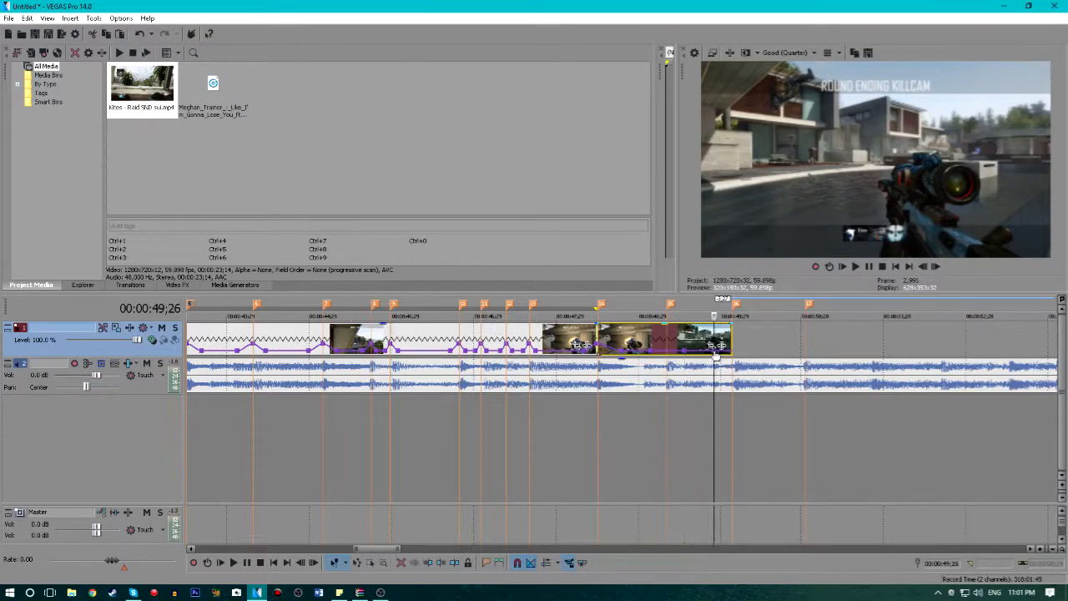
right_click(731, 354)
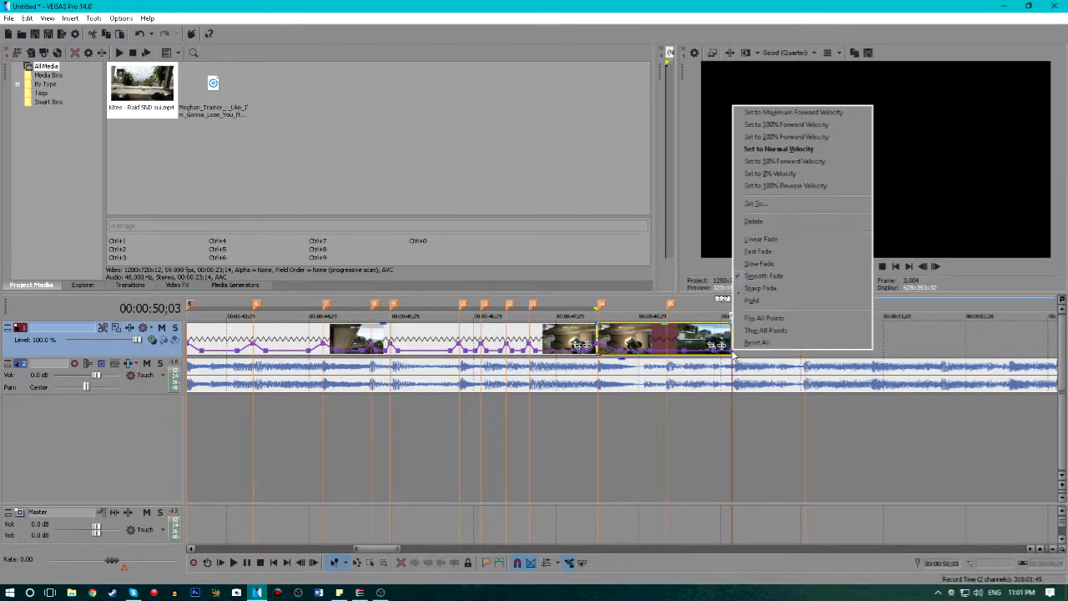
click(787, 131)
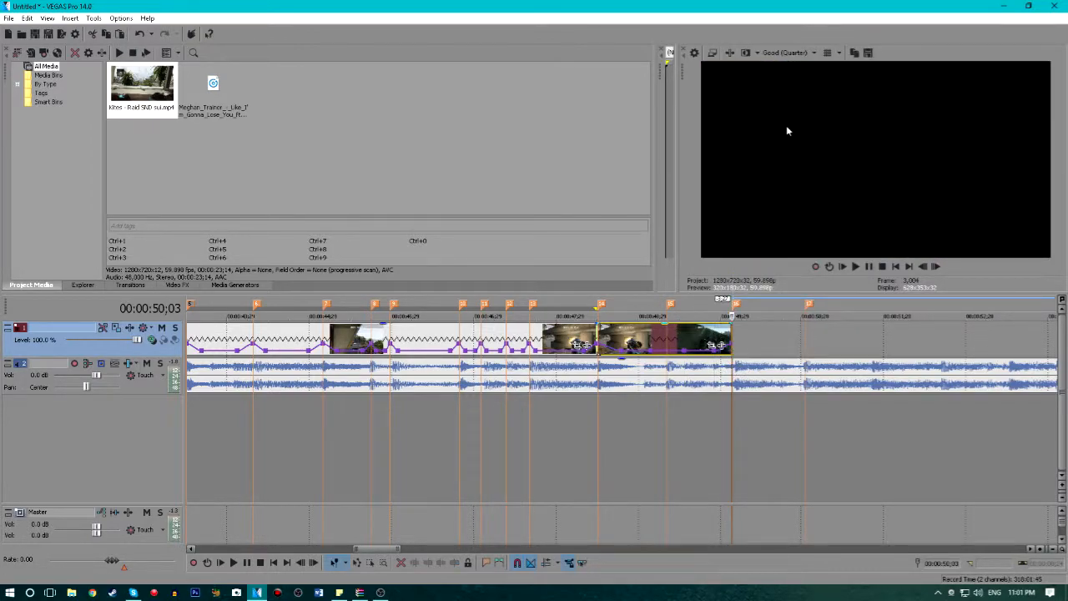
right_click(667, 355)
click(737, 124)
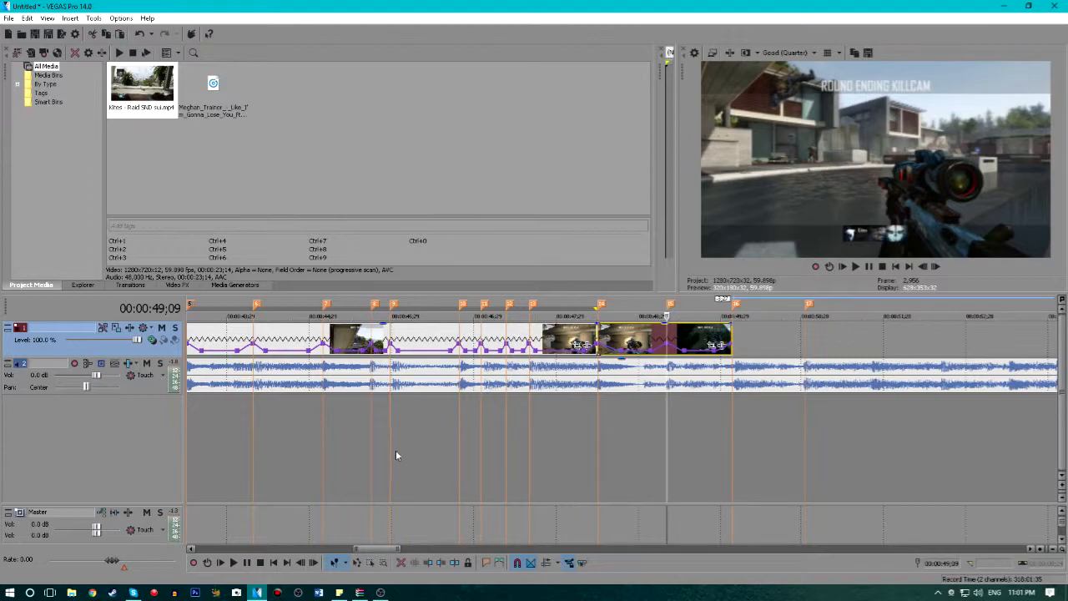
Step: Raise the previous clip part's final velocity point at marker 14 to about 602%
scroll(397, 451, down, 2)
mouse_move(379, 551)
mouse_down()
mouse_move(333, 548)
mouse_move(377, 547)
mouse_up()
click(561, 345)
click(572, 344)
scroll(572, 346, up, 3)
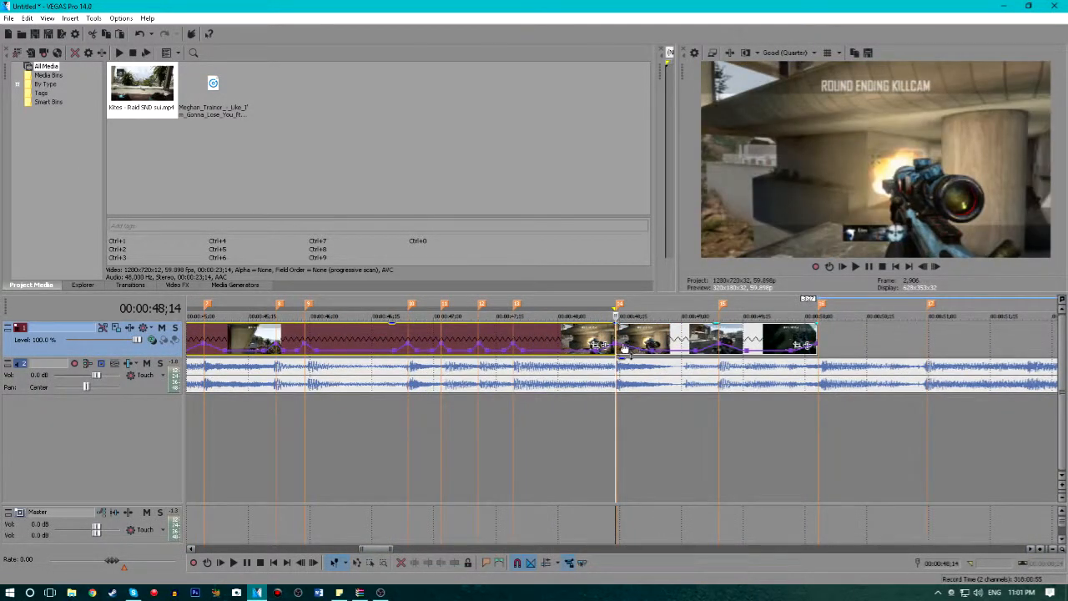
drag(615, 343, 615, 339)
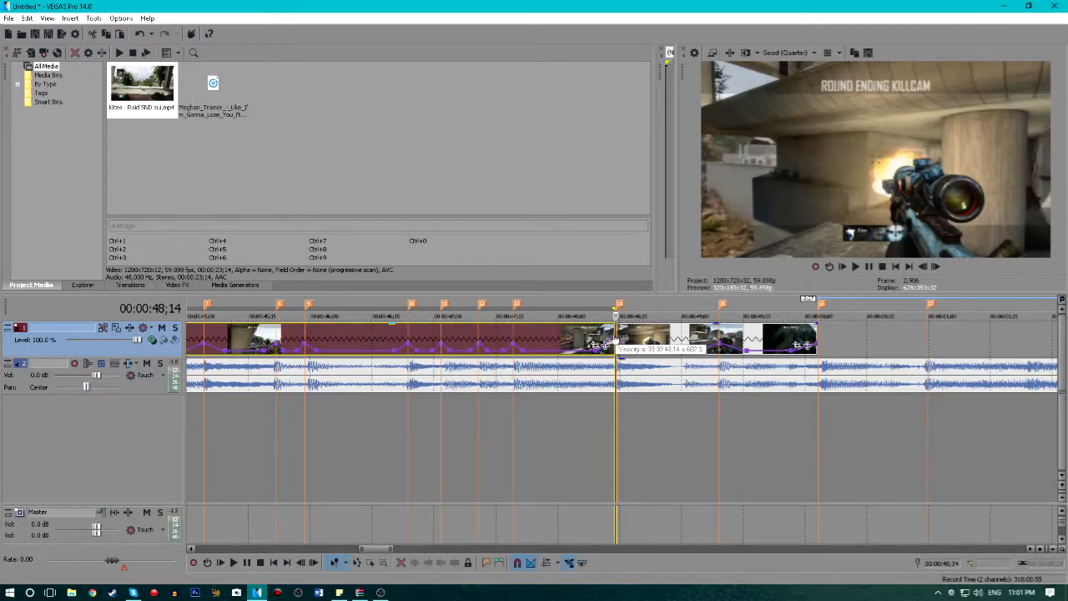
Step: Play back the short range around marker 14 to check the speed change at the transition
click(605, 338)
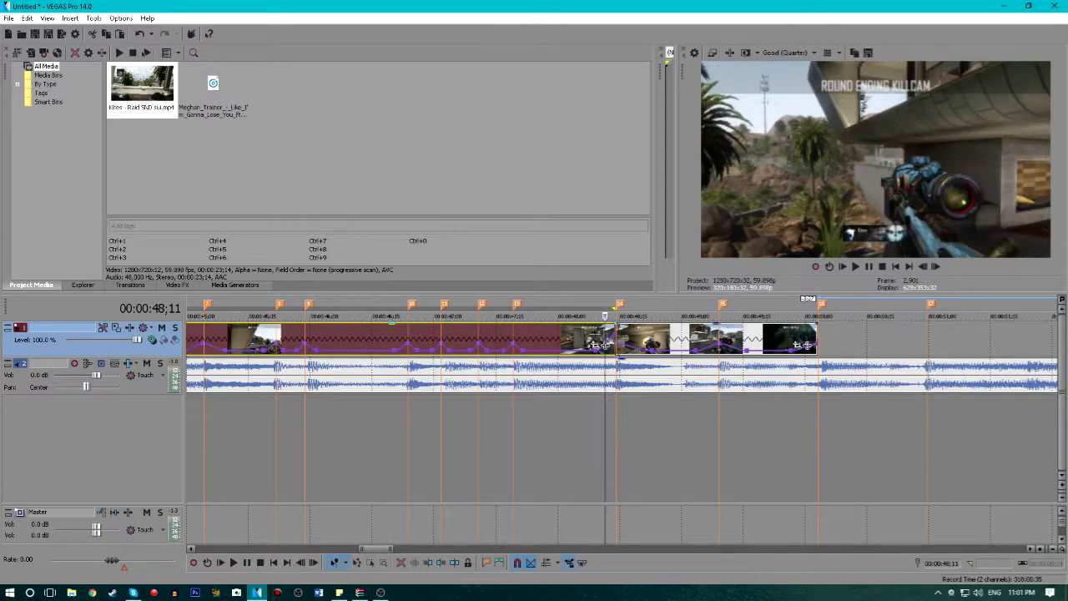
click(855, 266)
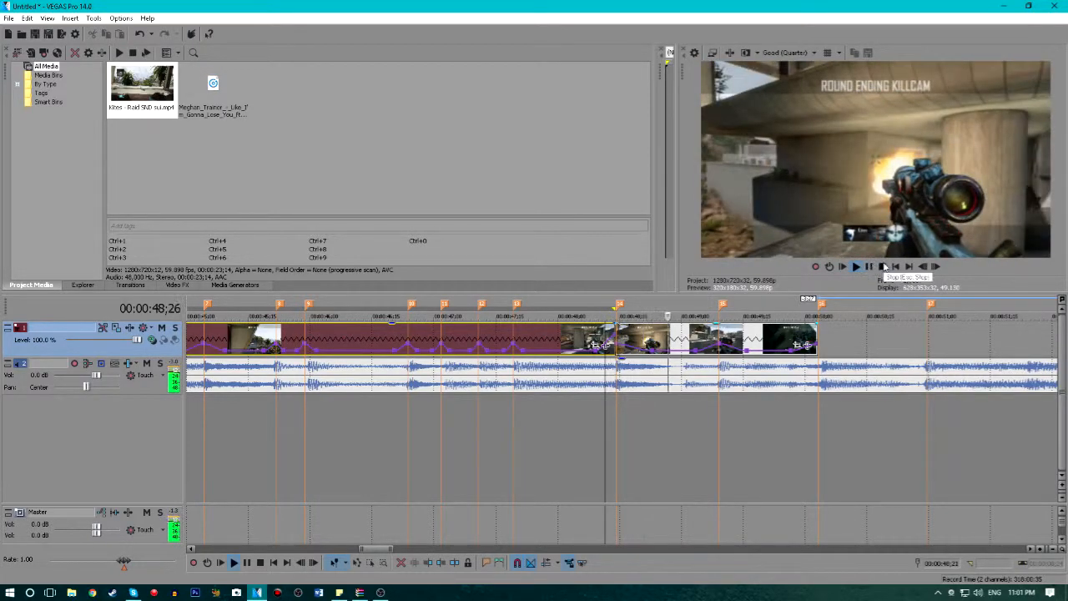
click(880, 267)
drag(560, 429, 695, 428)
click(694, 428)
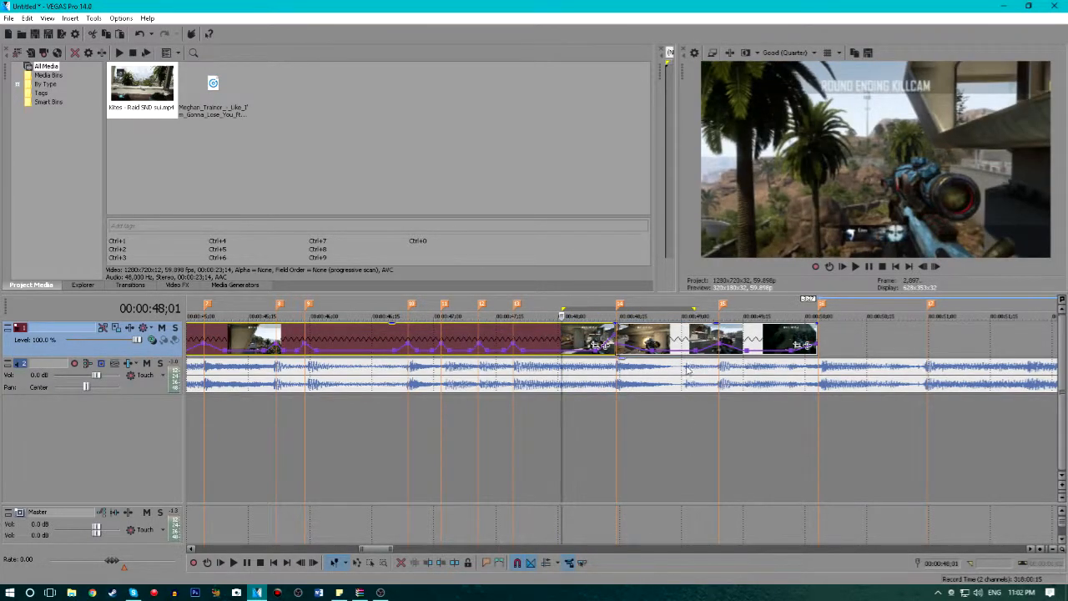
key(space)
key(space)
key(space)
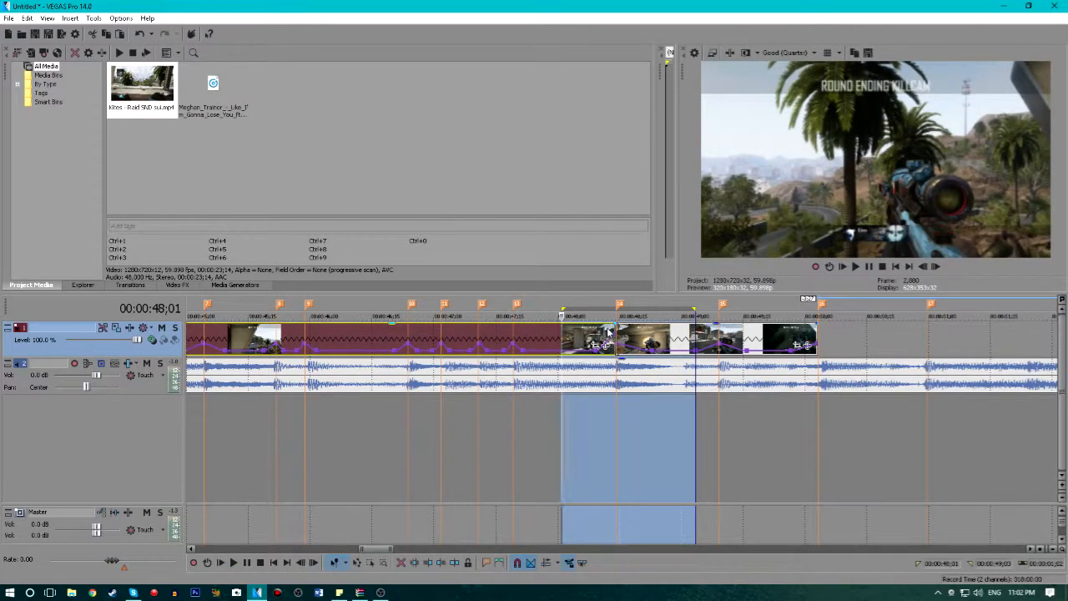
Step: Adjust the final velocity point before marker 14 to about 545% and play back the transition
click(608, 342)
mouse_move(614, 342)
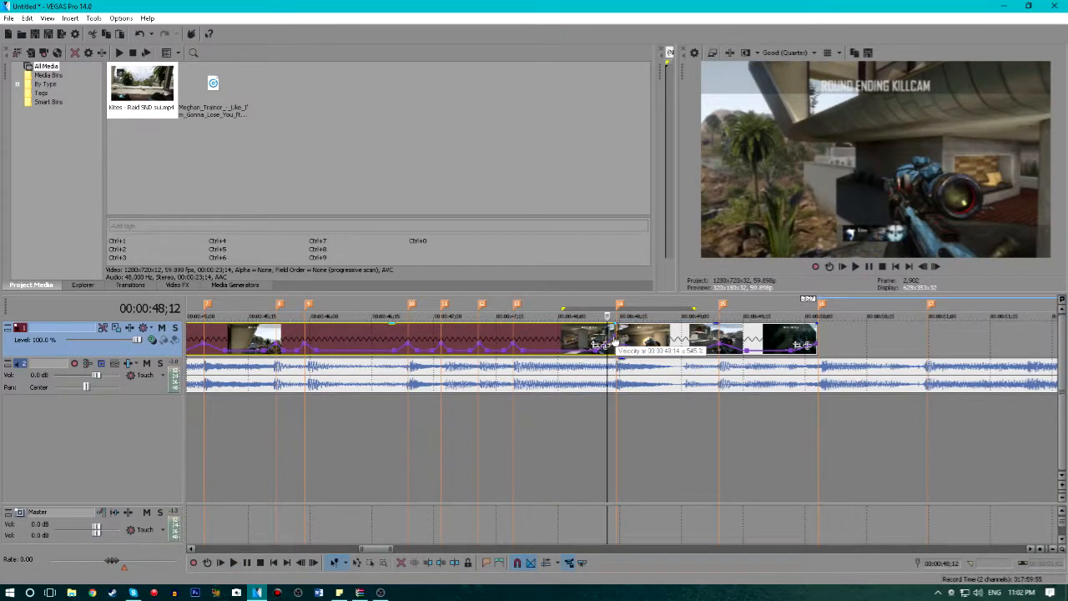
drag(572, 434, 704, 417)
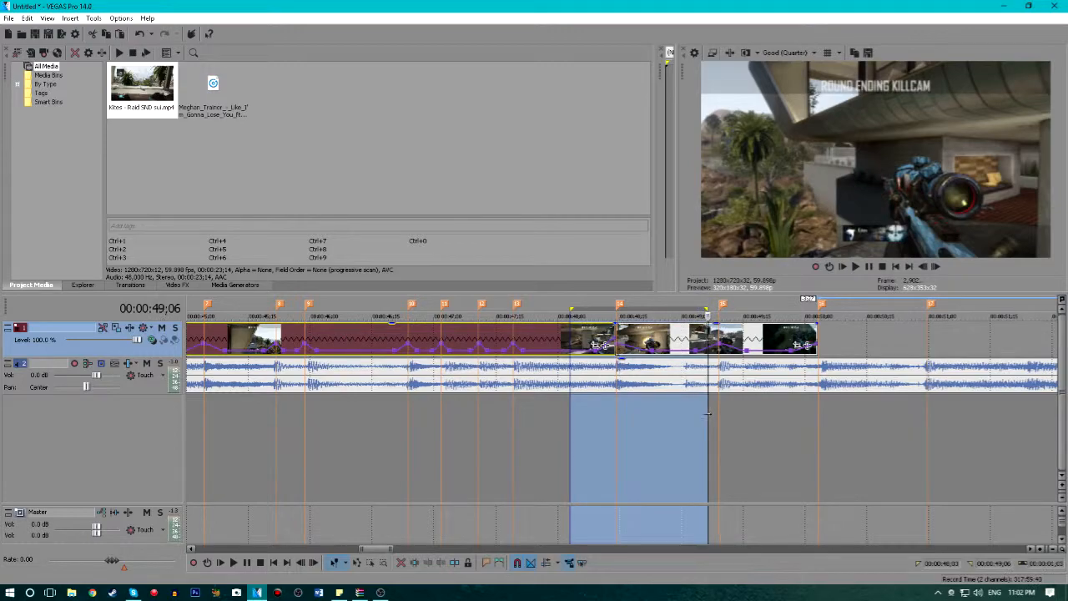
key(space)
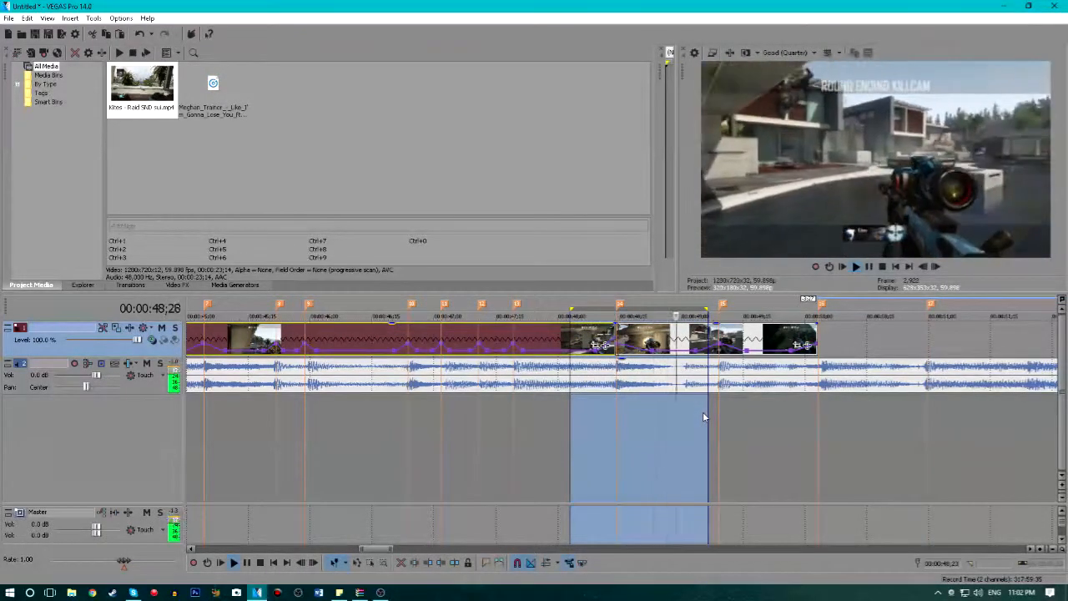
Step: Readjust the velocity point at the end of the clip part before marker 14 and replay the surrounding range
click(614, 335)
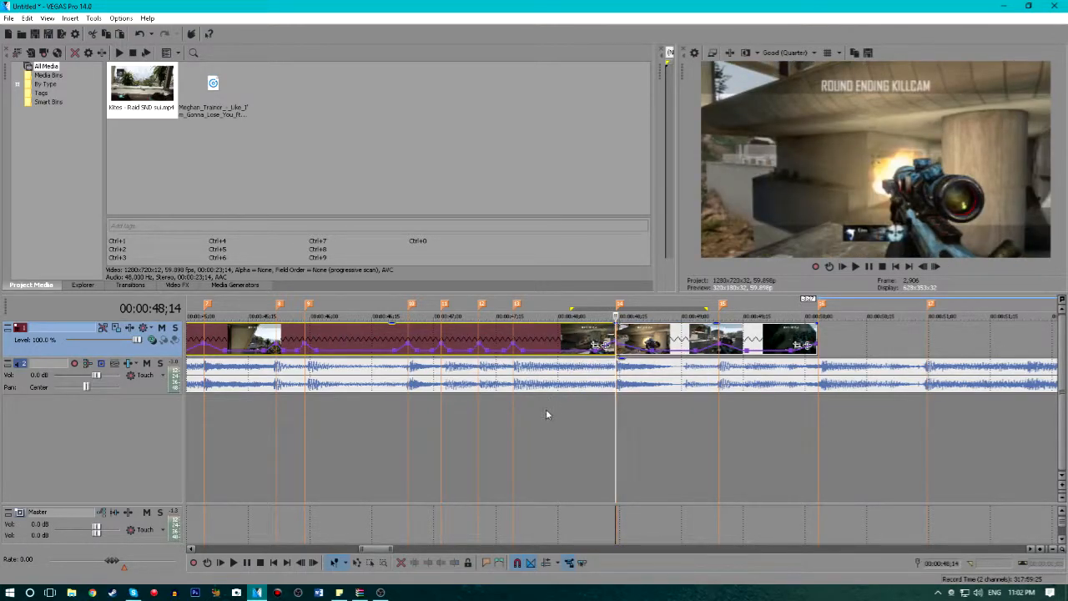
drag(549, 417, 710, 444)
key(space)
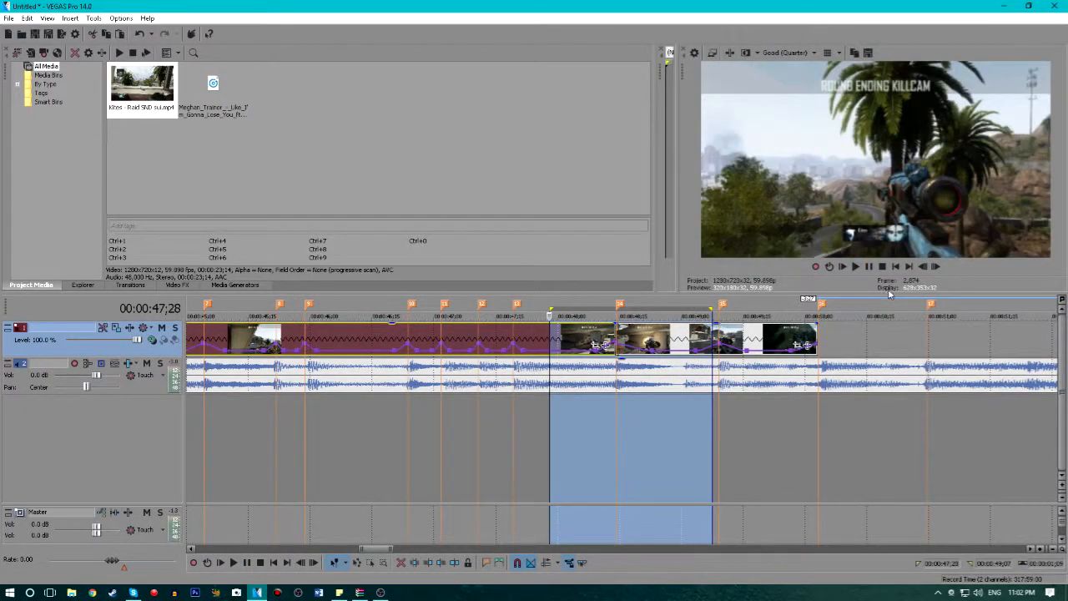
Step: Play back the whole edited sequence from 00:00:35;29 to marker 16 to review the sync
scroll(600, 452, down, 8)
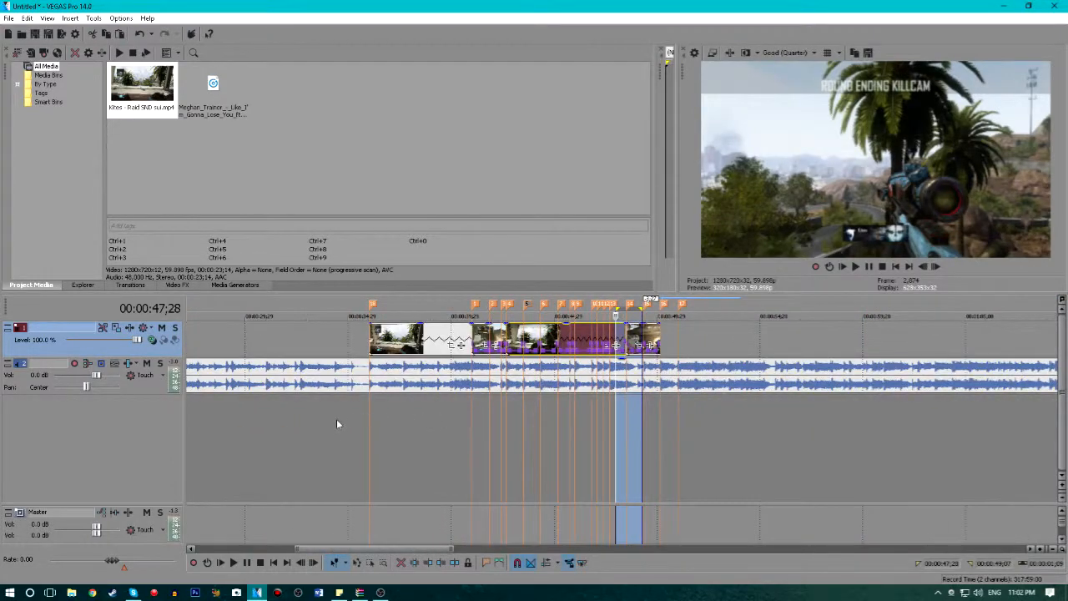
drag(374, 418, 659, 445)
key(space)
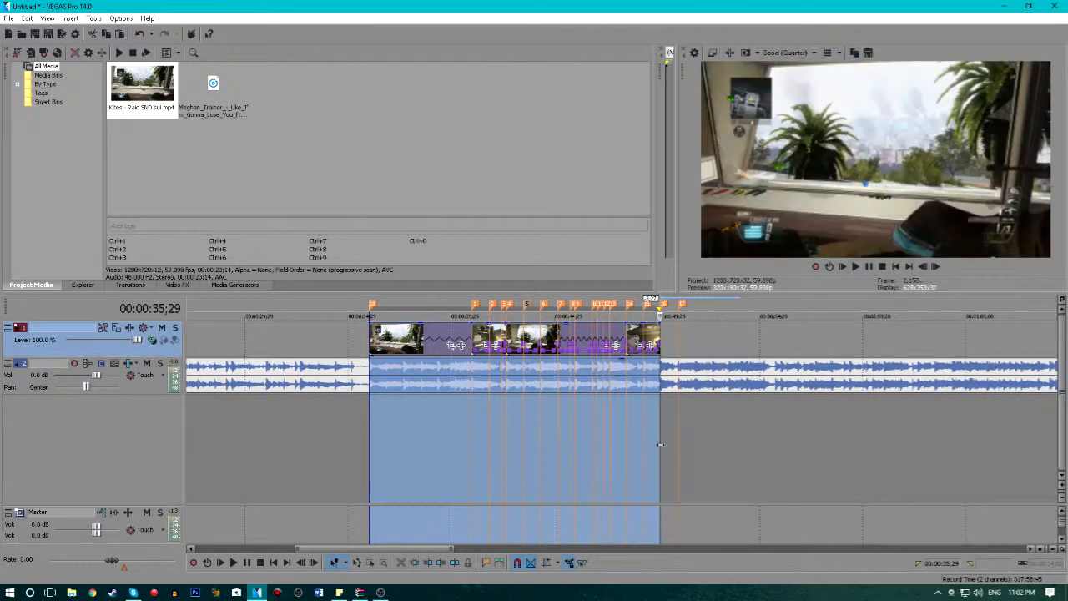
click(659, 445)
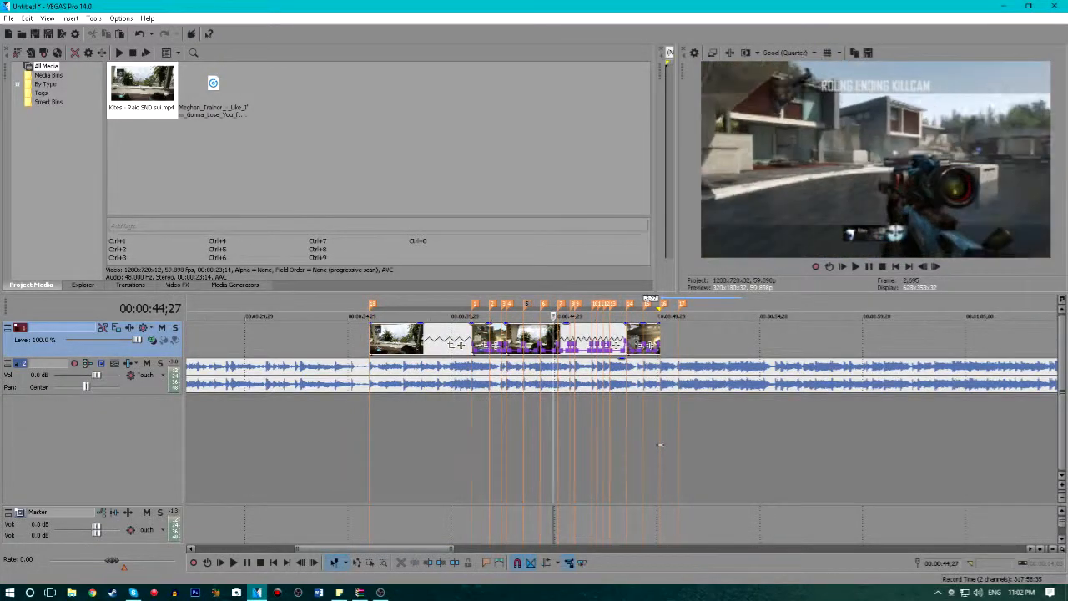
key(space)
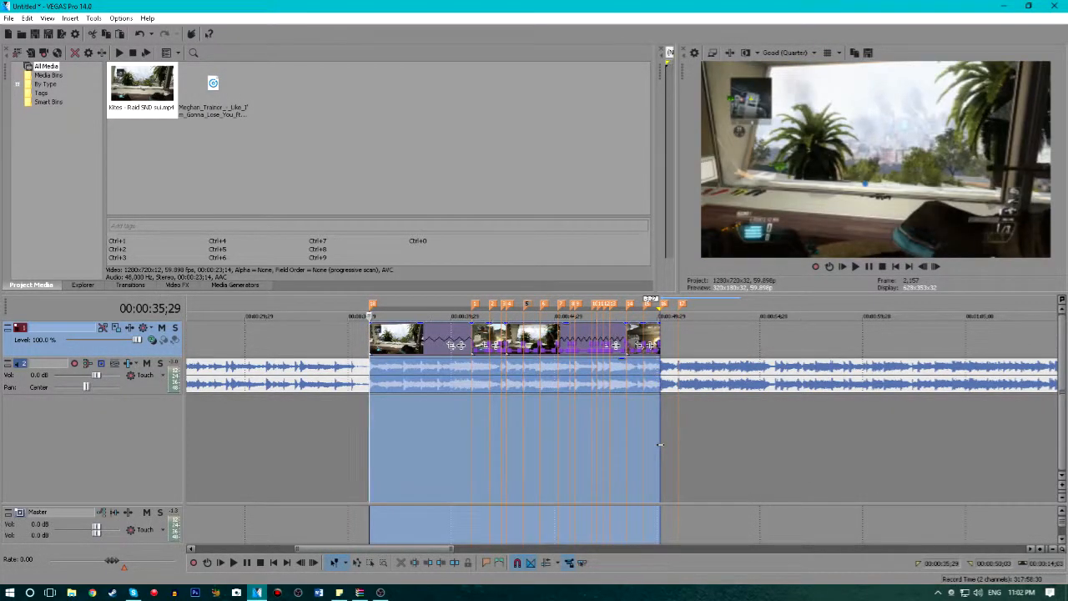
key(space)
Step: Inspect the last clip part's velocity envelope around markers 14 and 15
click(629, 386)
scroll(629, 386, up, 3)
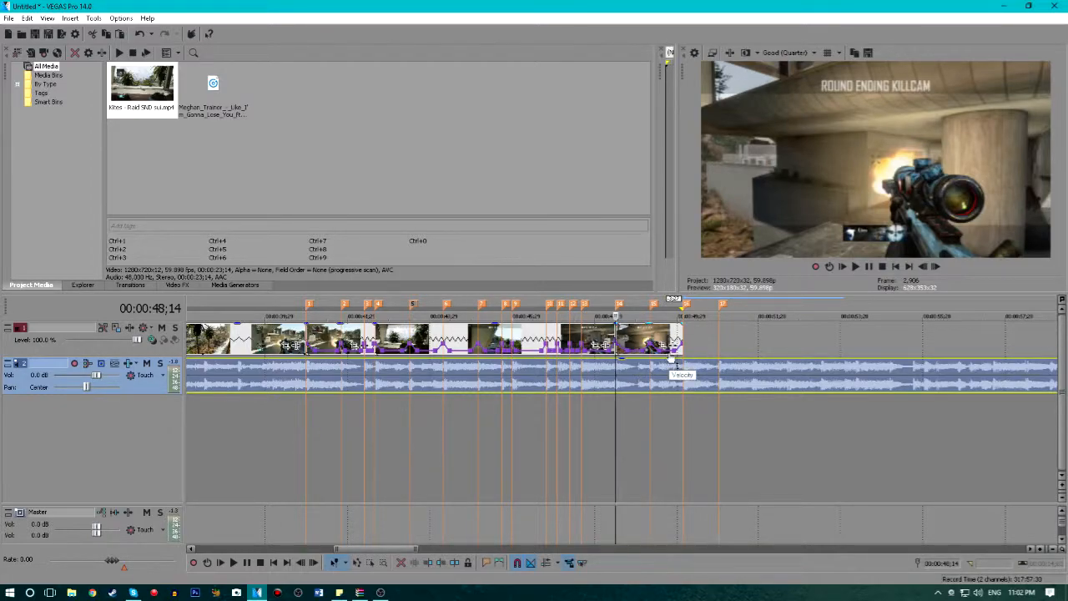
click(645, 337)
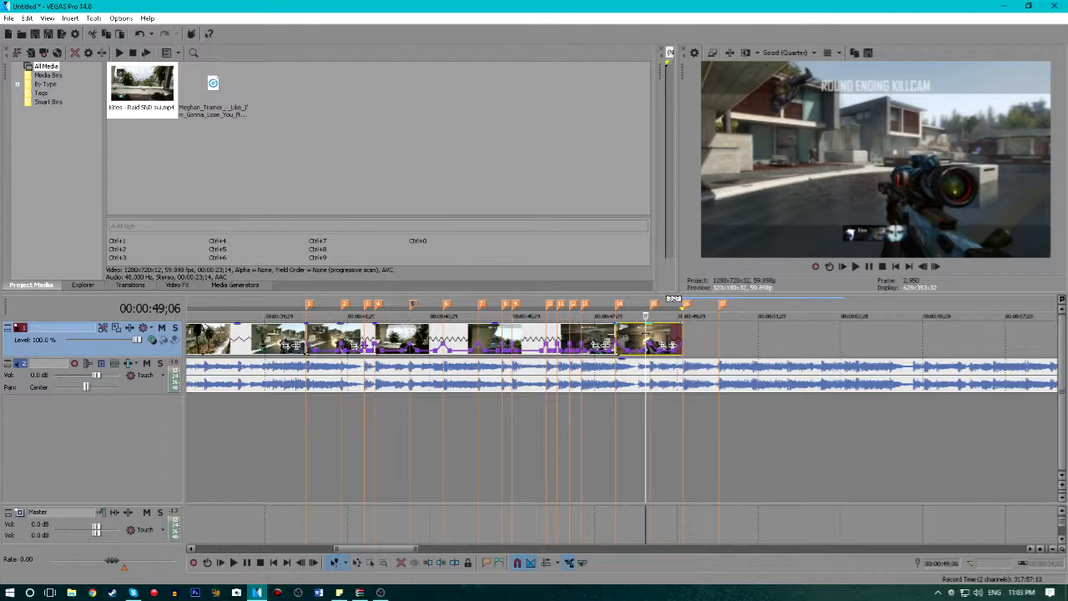
click(650, 341)
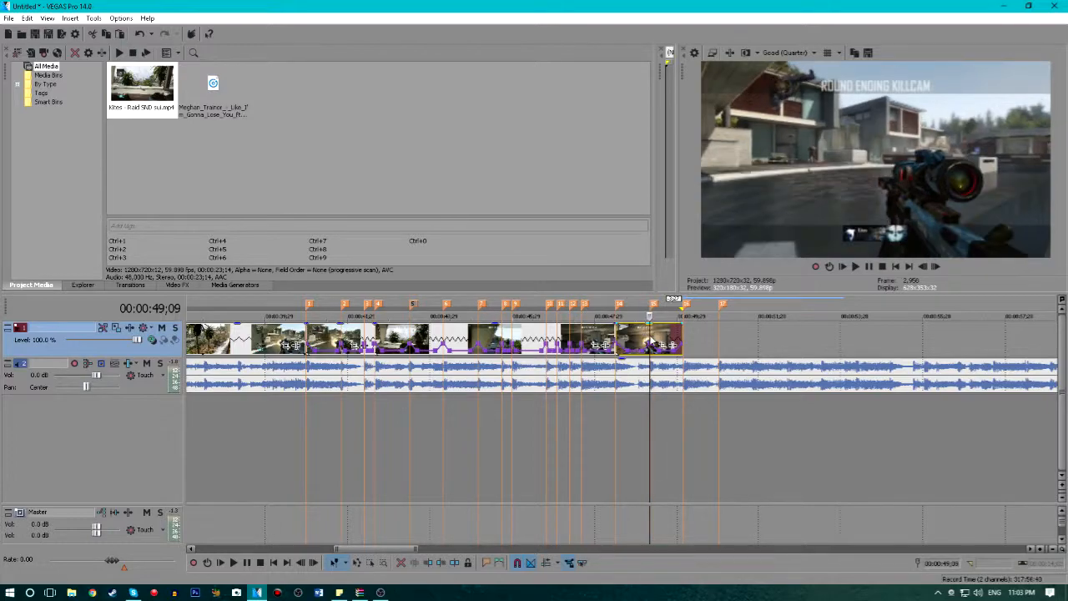